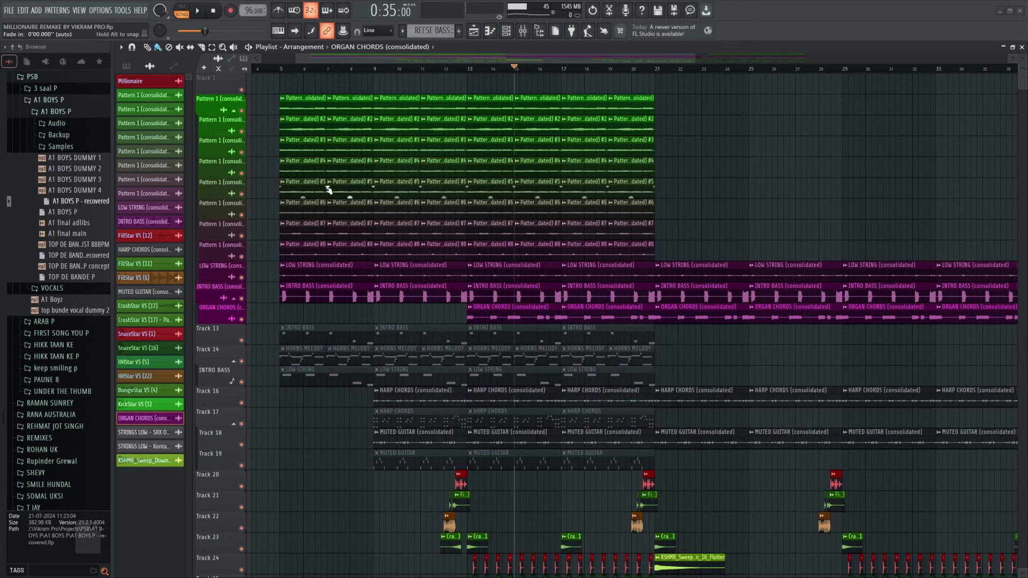
# Step: Examine the arrangement's consolidated melody, string, bass, harp and guitar tracks and the drum tracks below them
pyautogui.keyDown('alt'); pyautogui.scroll(5, 310, 241); pyautogui.keyUp('alt')
pyautogui.keyDown('ctrl'); pyautogui.scroll(3, 295, 279); pyautogui.keyUp('ctrl')
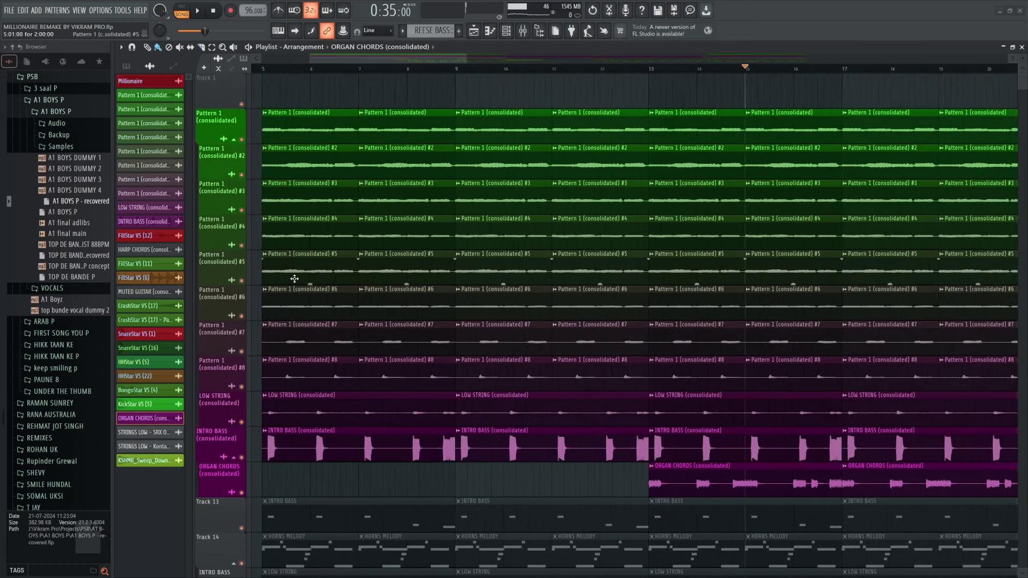
pyautogui.scroll(2, 294, 279)
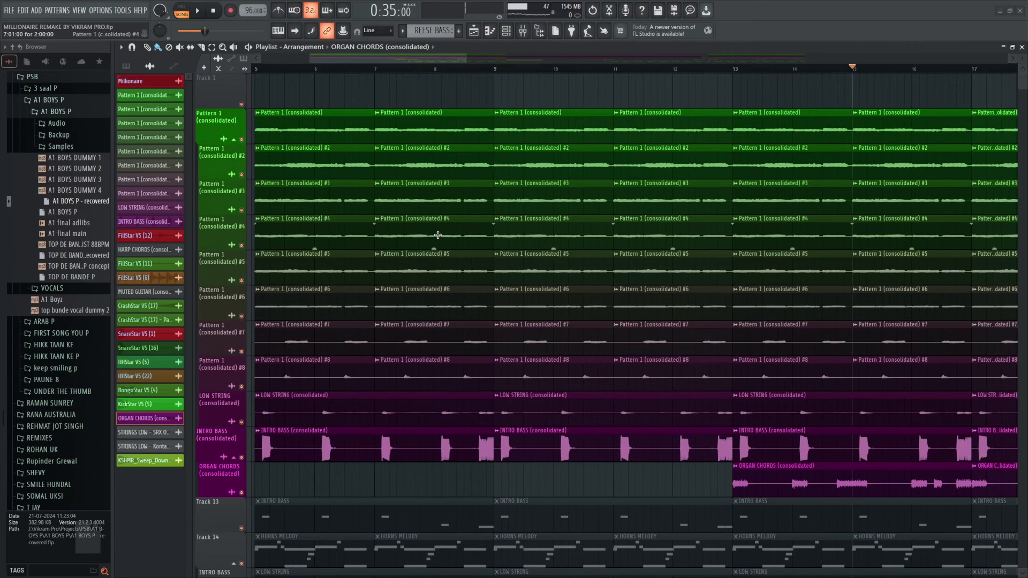
pyautogui.keyDown('alt'); pyautogui.scroll(-1, 416, 247); pyautogui.keyUp('alt')
pyautogui.keyDown('ctrl'); pyautogui.scroll(-2, 524, 361); pyautogui.keyUp('ctrl')
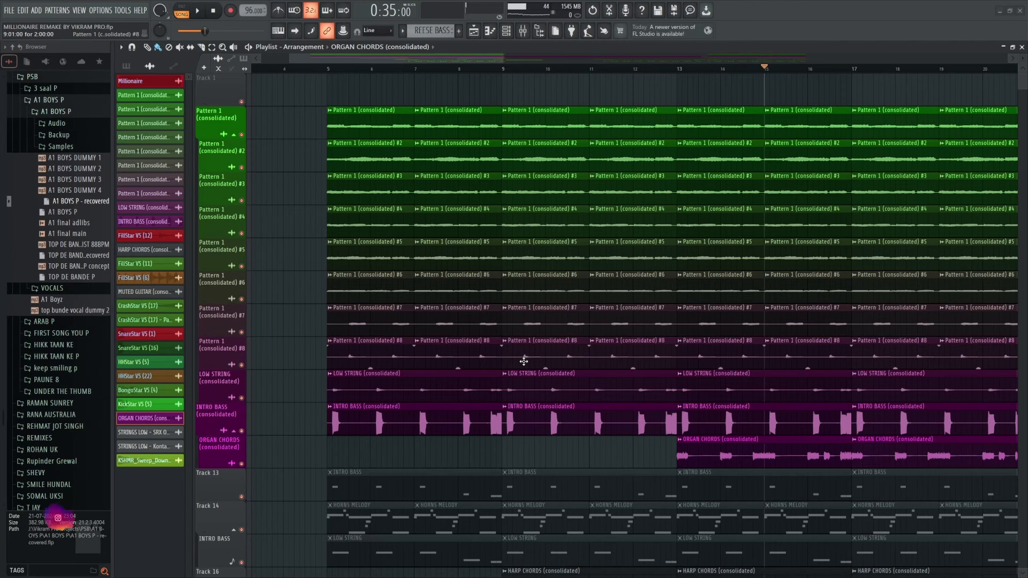
pyautogui.keyDown('alt'); pyautogui.scroll(-1, 432, 419); pyautogui.keyUp('alt')
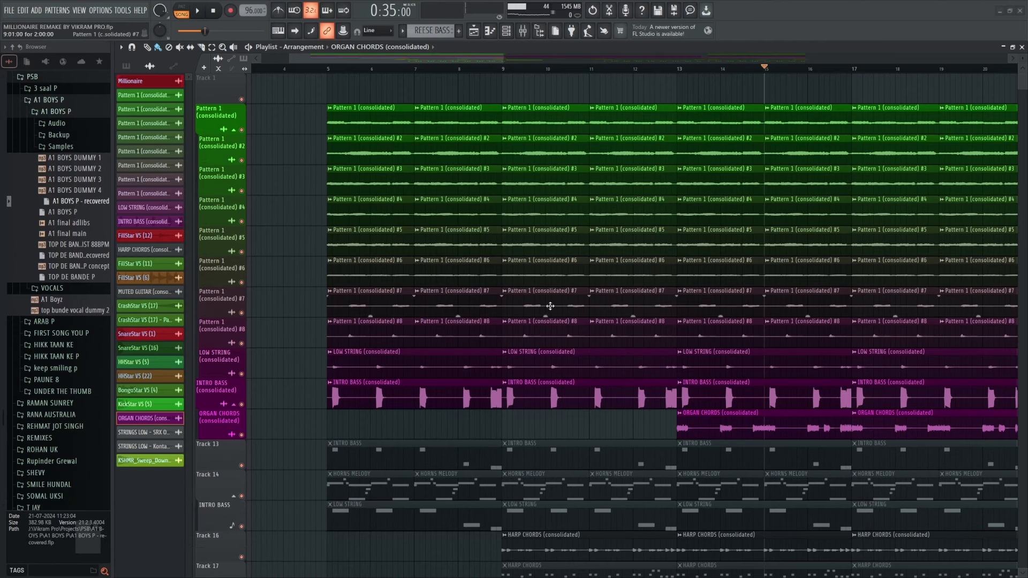
pyautogui.keyDown('alt'); pyautogui.scroll(-1, 436, 420); pyautogui.keyUp('alt')
pyautogui.keyDown('ctrl'); pyautogui.scroll(-2, 432, 340); pyautogui.keyUp('ctrl')
pyautogui.scroll(-4, 602, 390)
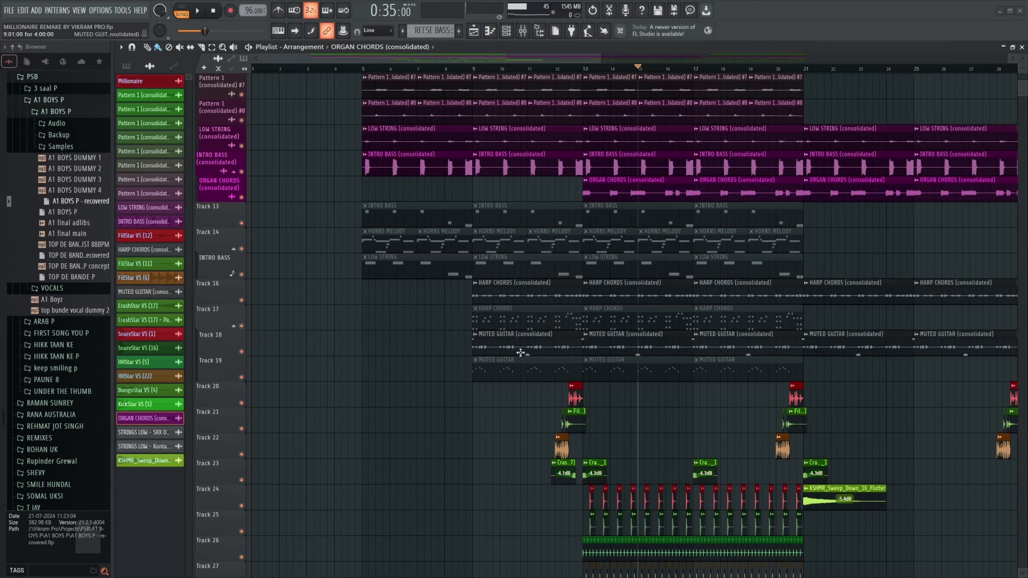
pyautogui.keyDown('alt'); pyautogui.scroll(-2, 514, 351); pyautogui.keyUp('alt')
pyautogui.keyDown('alt'); pyautogui.scroll(1, 521, 353); pyautogui.keyUp('alt')
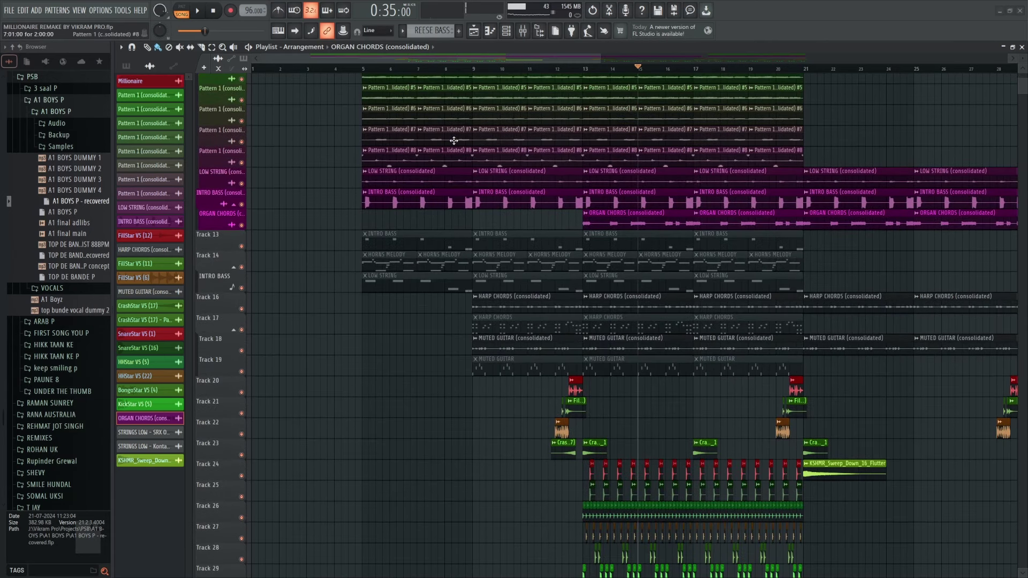
pyautogui.moveTo(417, 59); pyautogui.dragTo(428, 59)
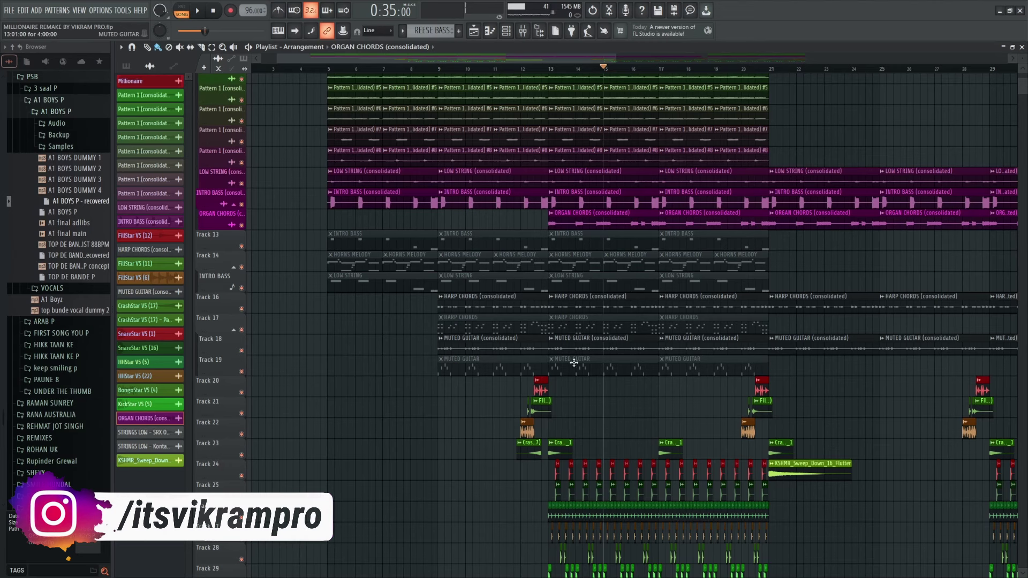
# Step: Play the full arrangement from just before bar 13 and review the layered melodic and drum tracks
pyautogui.scroll(3, 571, 289)
pyautogui.scroll(2, 542, 253)
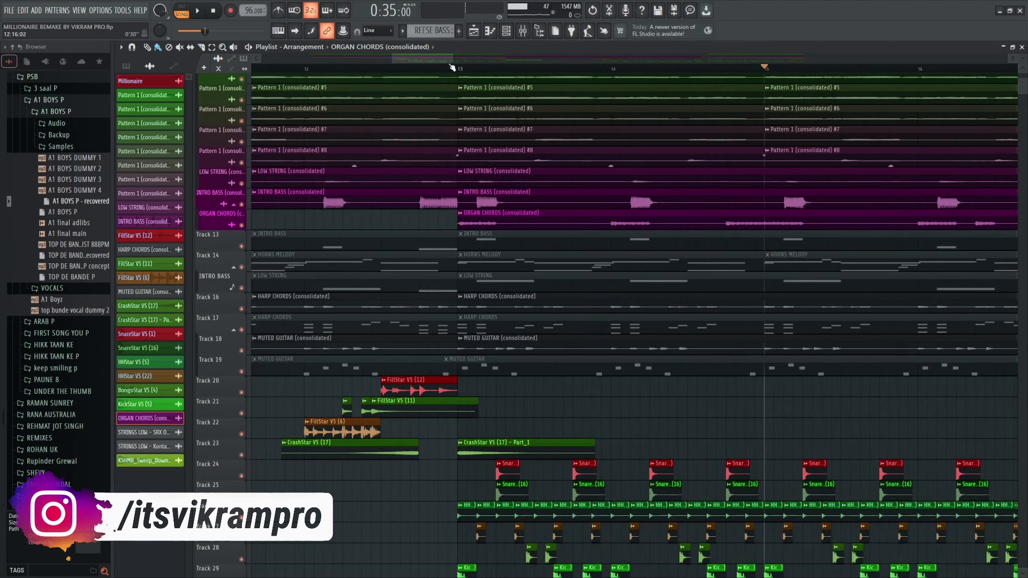
pyautogui.click(437, 69)
pyautogui.press('space')
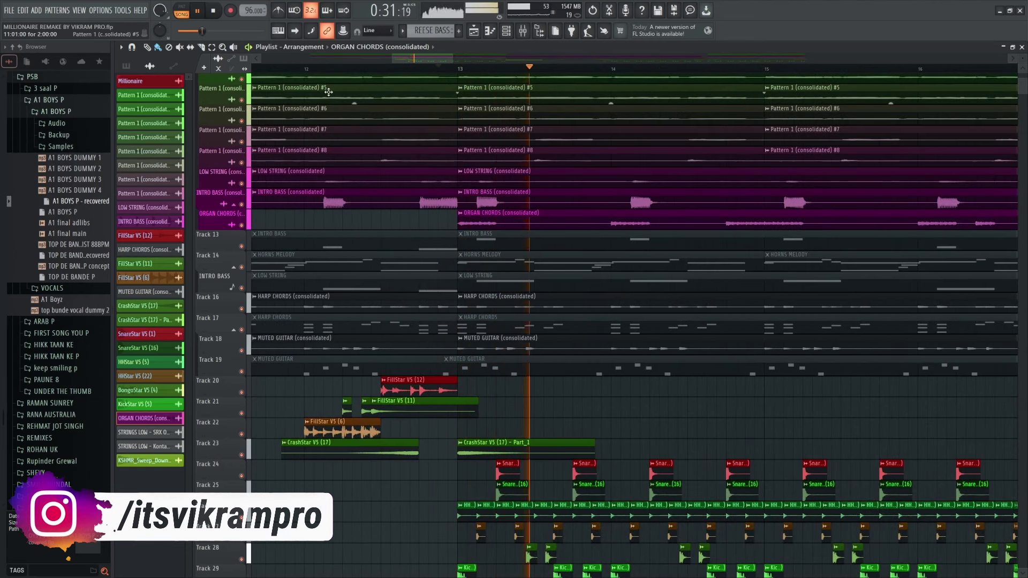
pyautogui.scroll(-2, 338, 379)
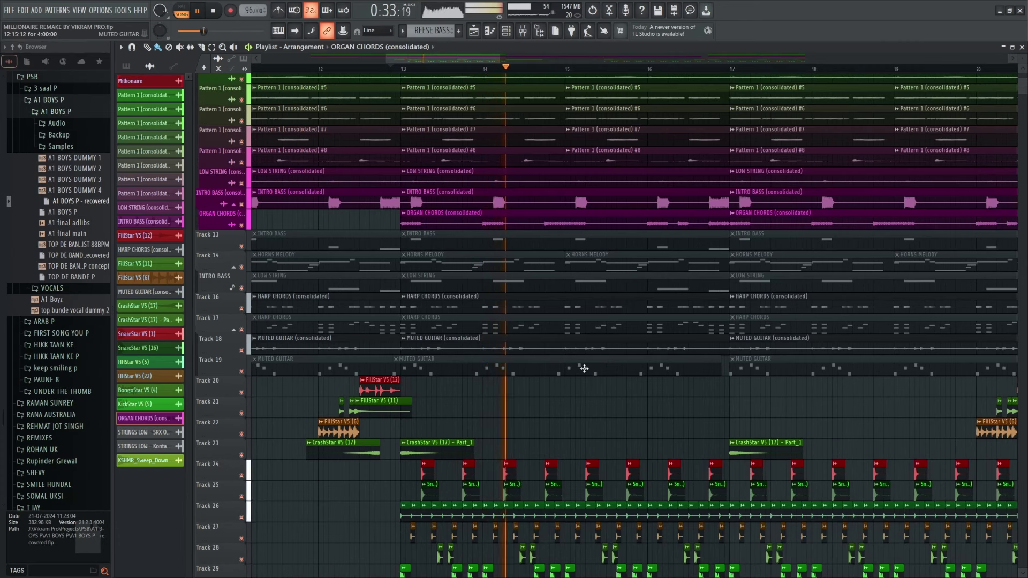
pyautogui.scroll(4, 475, 413)
pyautogui.scroll(1, 530, 420)
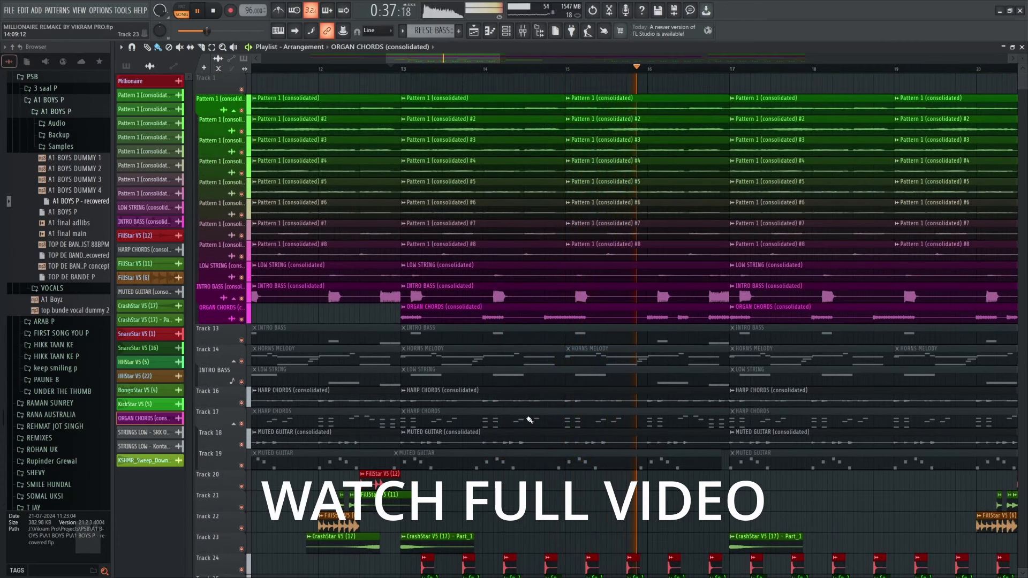
pyautogui.scroll(-2, 532, 420)
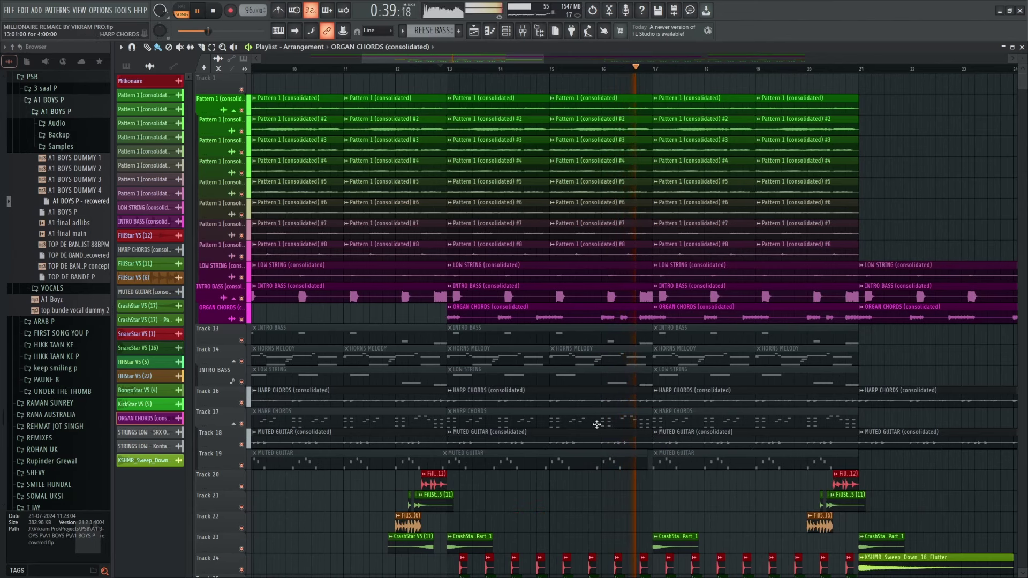
pyautogui.press('space')
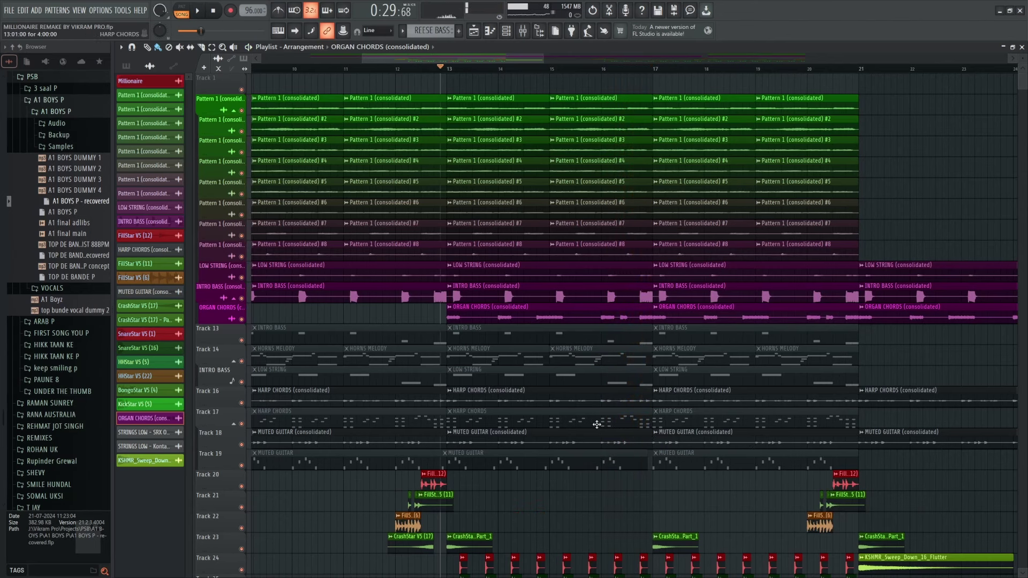
# Step: Solo Track 29, which holds the KickStar V5 (5) clips
pyautogui.scroll(-5, 580, 397)
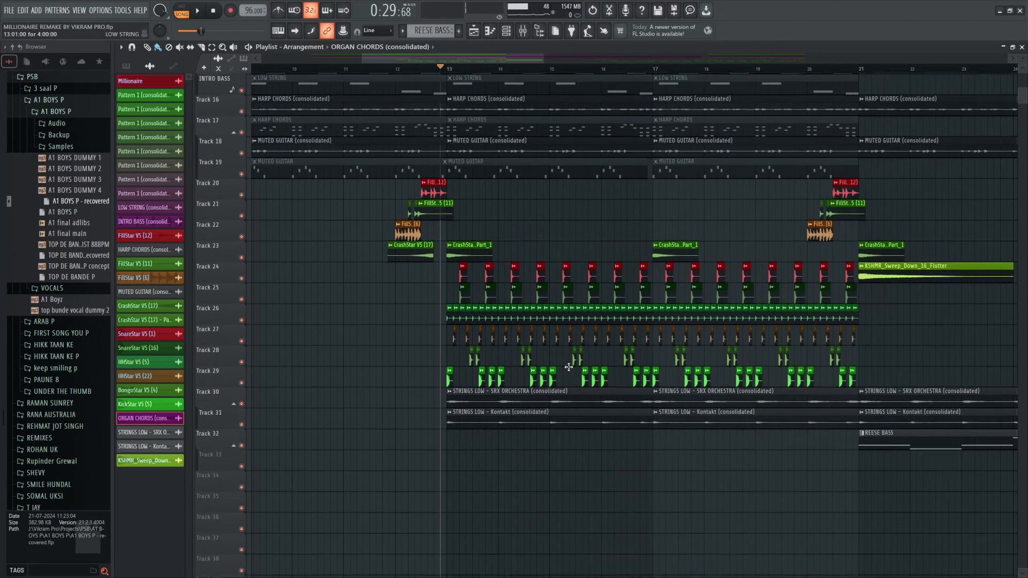
pyautogui.scroll(-2, 568, 368)
pyautogui.scroll(4, 568, 368)
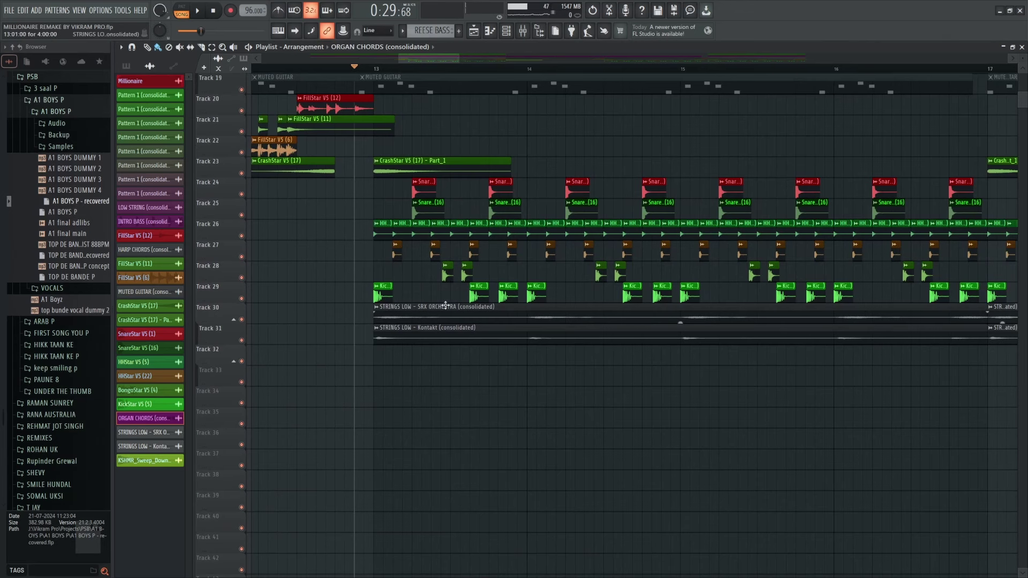
pyautogui.scroll(-2, 340, 297)
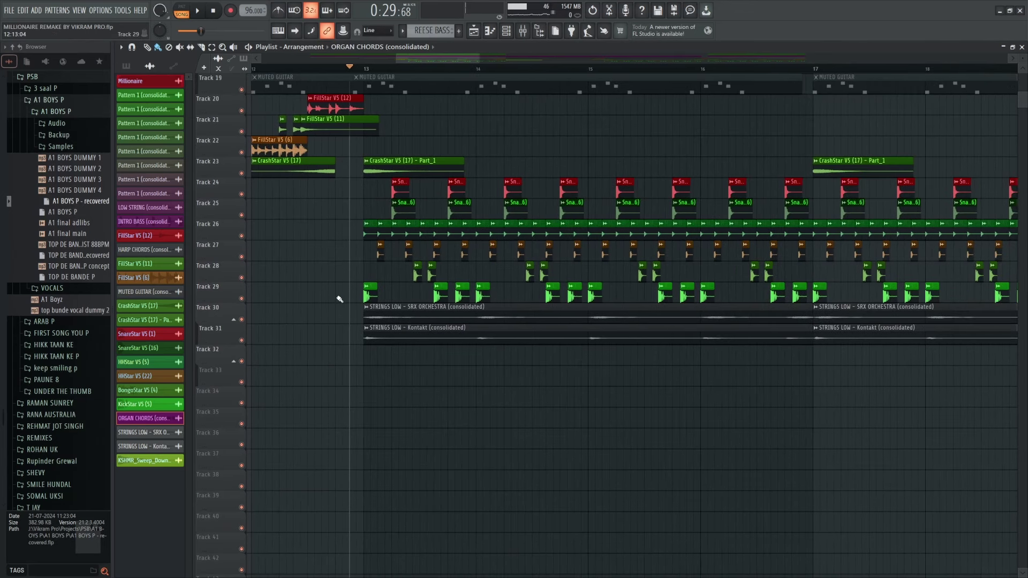
pyautogui.scroll(1, 349, 322)
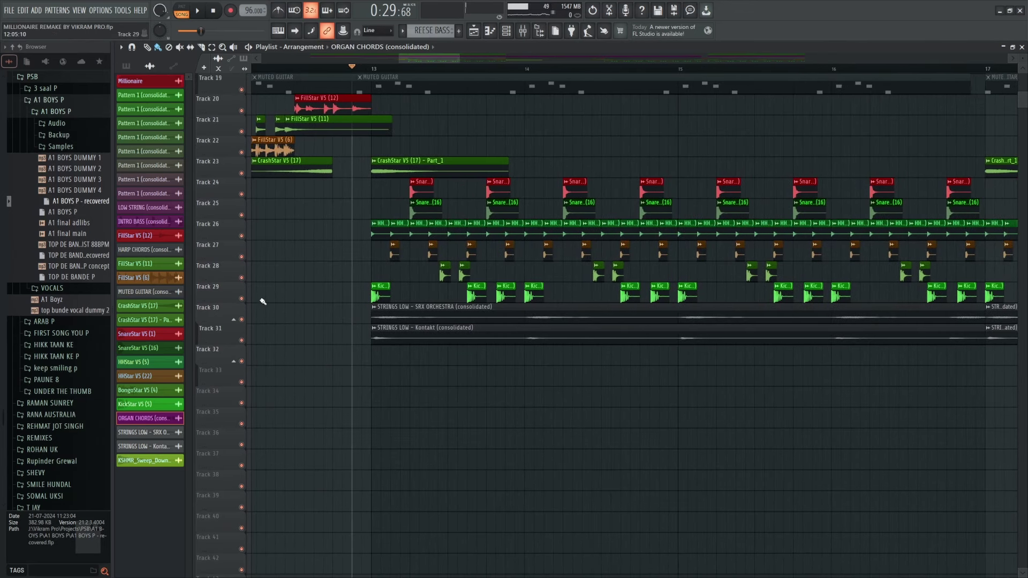
pyautogui.rightClick(241, 298)
# Step: Play the soloed kick from bar 13 and turn on the metronome during playback
pyautogui.click(370, 70)
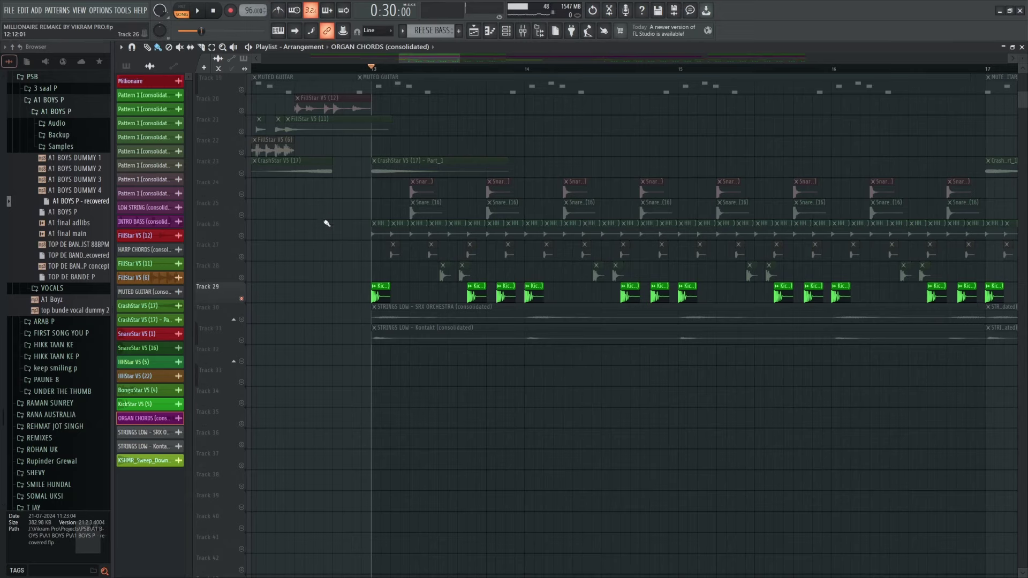
pyautogui.press('space')
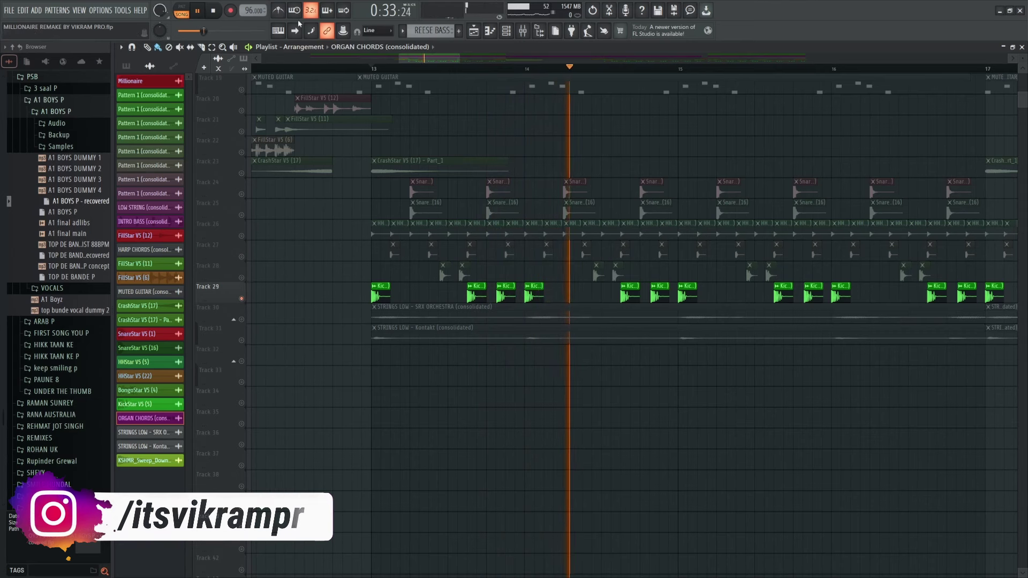
pyautogui.scroll(-2, 355, 309)
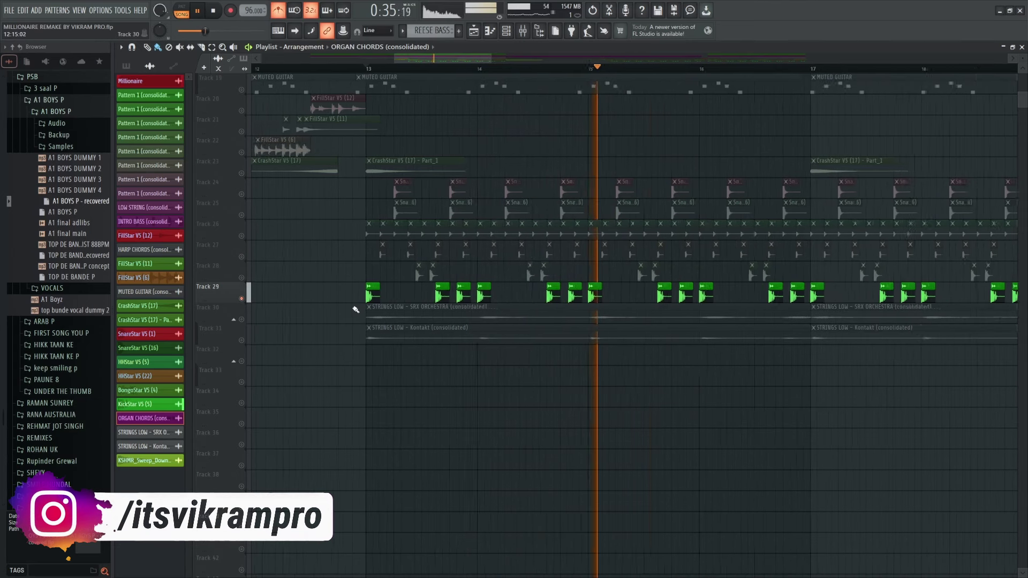
pyautogui.press('space')
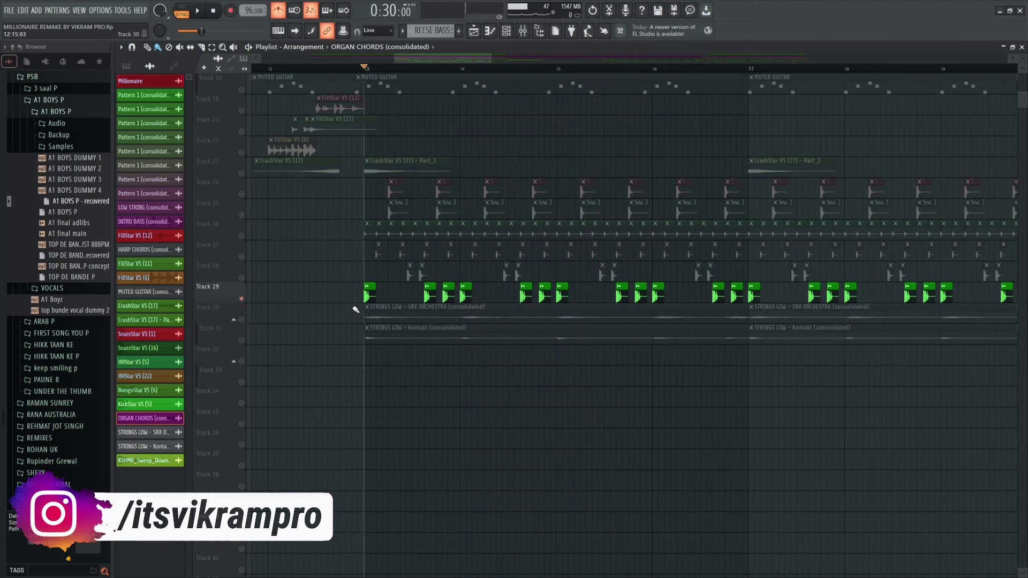
# Step: Unmute the snare tracks 24 and 25 and play them together with the kick from bar 13
pyautogui.click(242, 195)
pyautogui.click(242, 215)
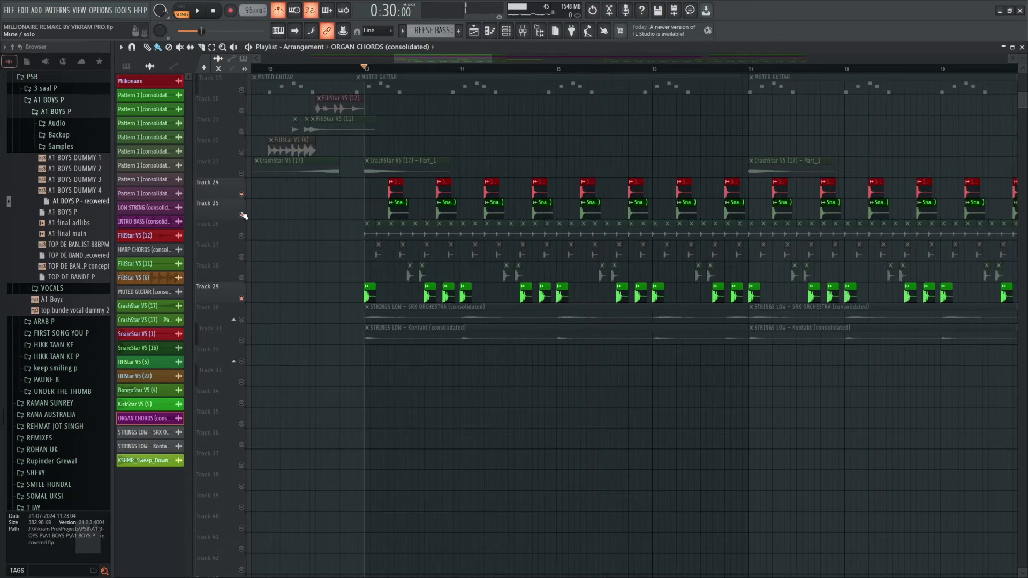
pyautogui.press('space')
pyautogui.scroll(2, 404, 247)
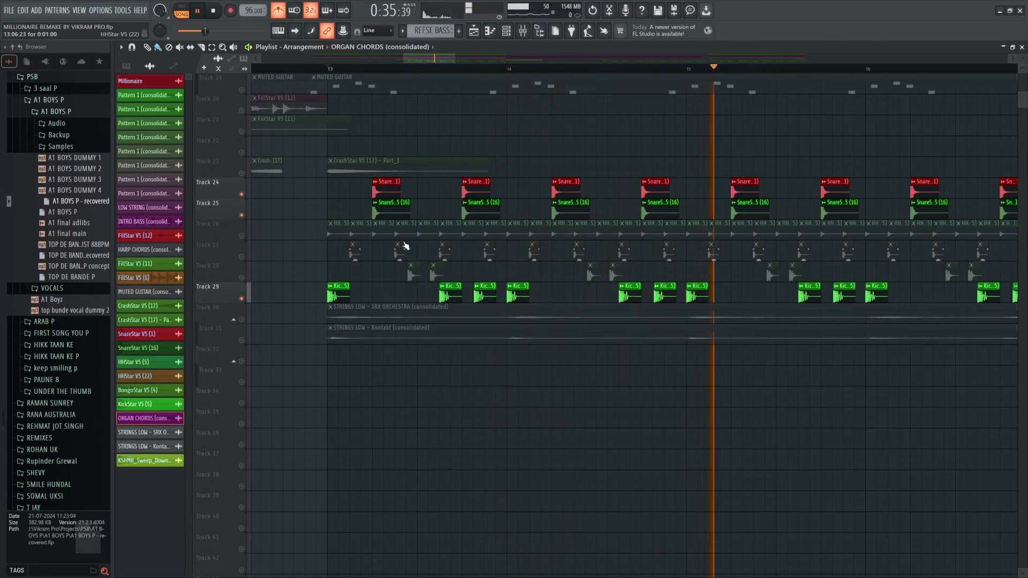
pyautogui.press('space')
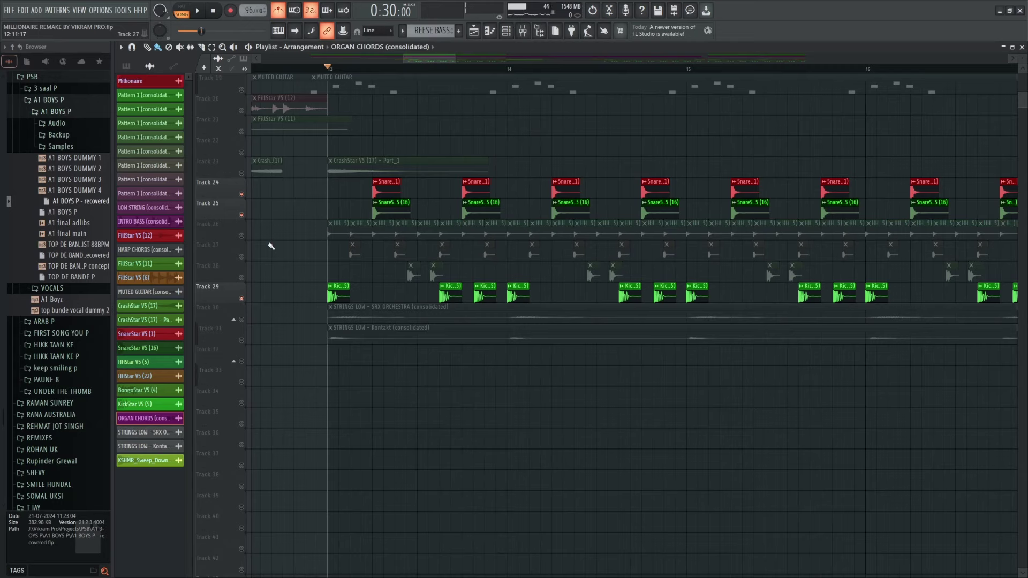
# Step: Unmute the hi-hat tracks 26 and 27 and inspect how the first HHStar V5 (22) clip aligns with the beat
pyautogui.click(242, 236)
pyautogui.click(242, 257)
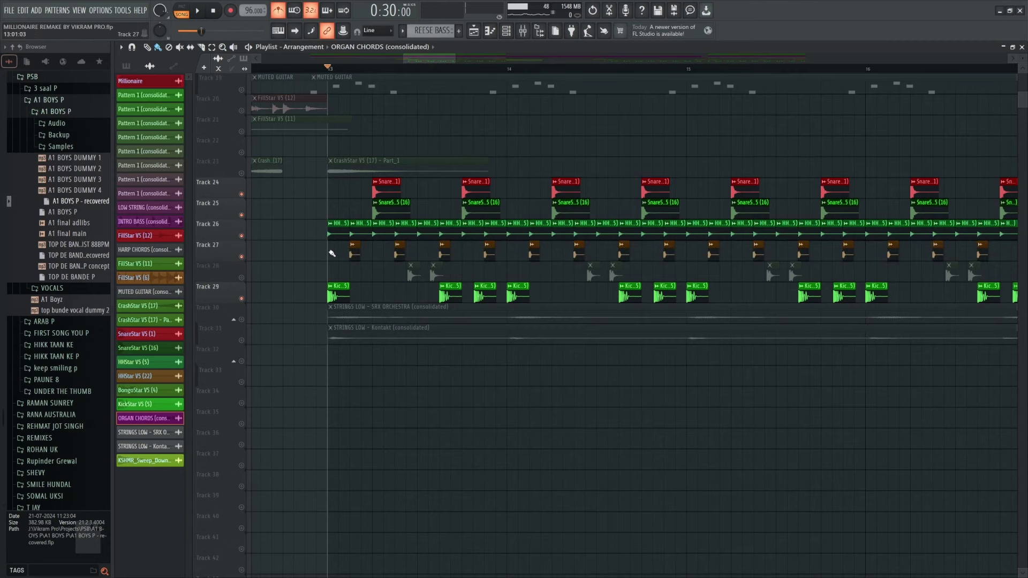
pyautogui.scroll(8, 332, 254)
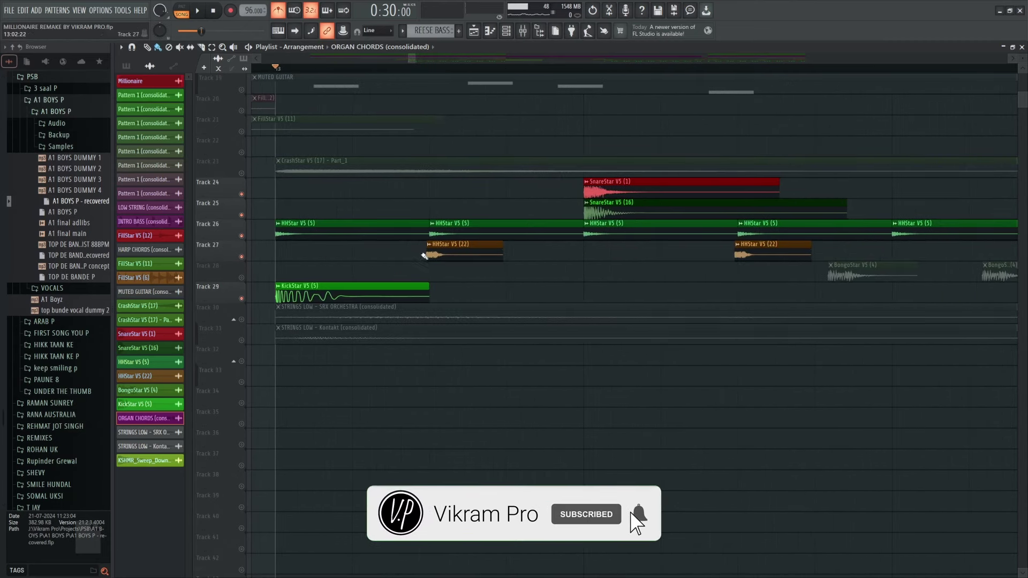
pyautogui.scroll(4, 420, 265)
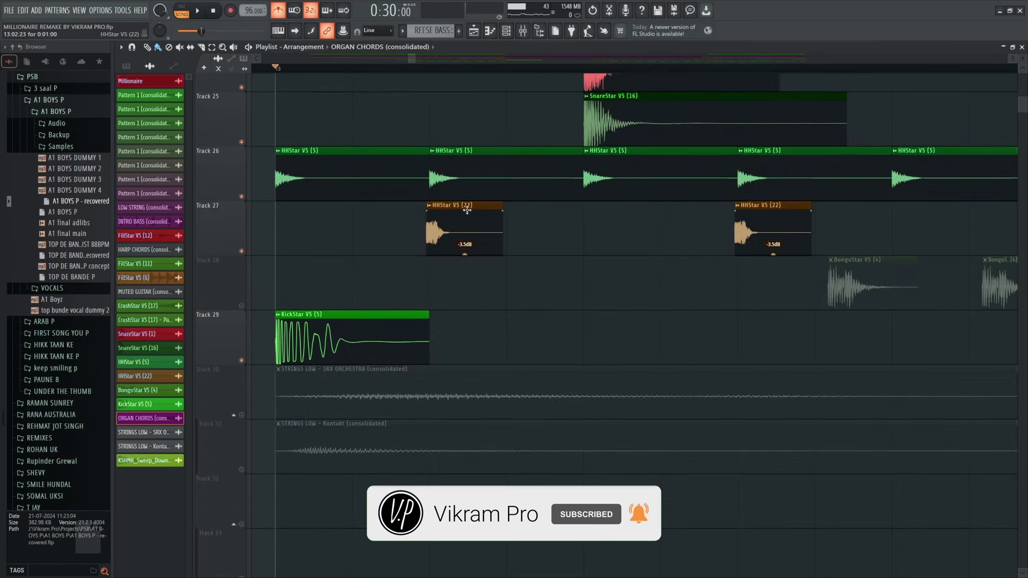
pyautogui.scroll(-3, 428, 222)
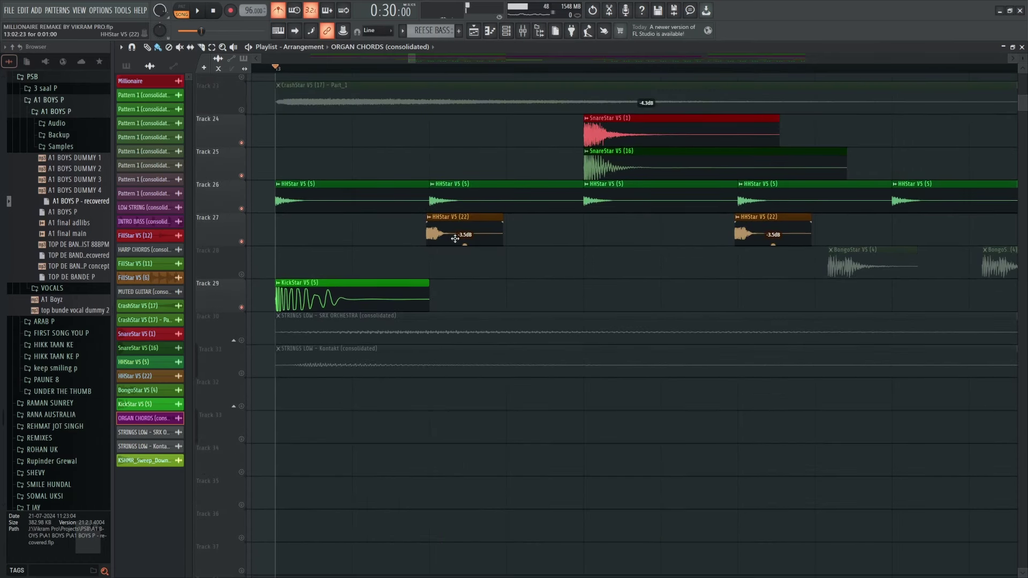
pyautogui.scroll(-5, 455, 239)
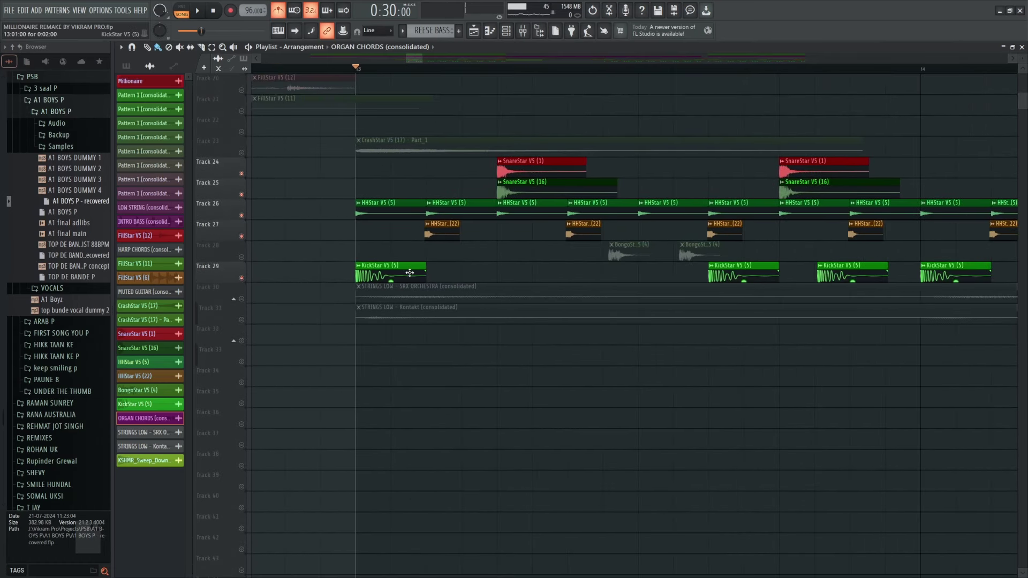
# Step: Play the kick, snare and hi-hat tracks together from bar 13
pyautogui.press('space')
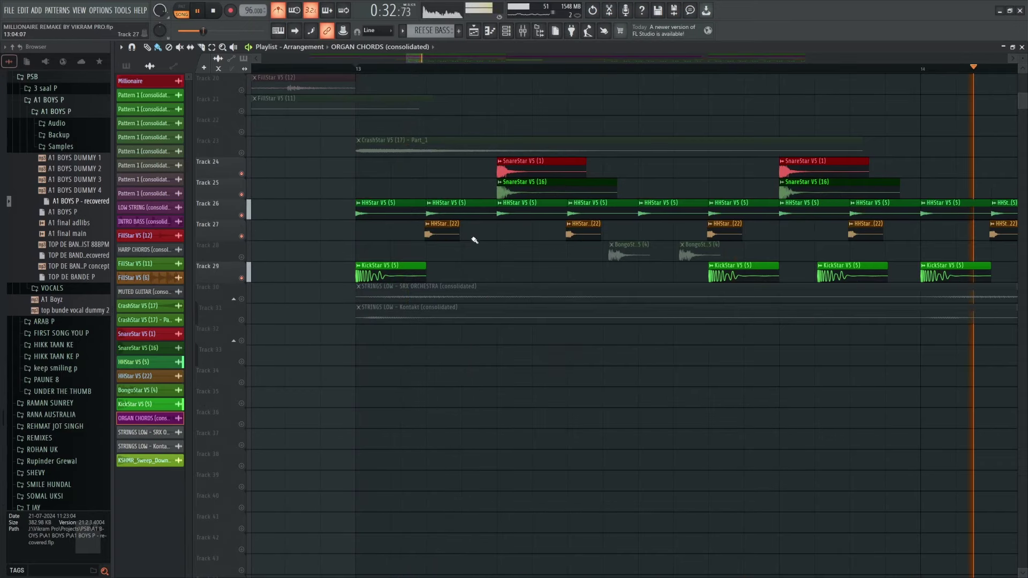
pyautogui.scroll(-2, 403, 255)
pyautogui.scroll(3, 402, 254)
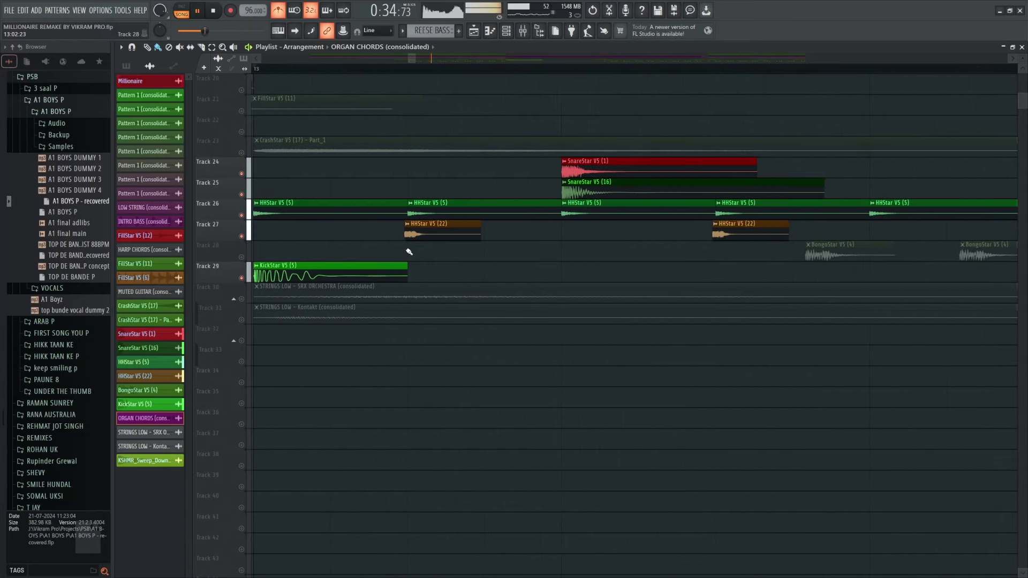
pyautogui.press('space')
# Step: Try moving the first HHStar V5 (22) clip on Track 27 exactly onto the beat at 13:03:00, and undo the move
pyautogui.moveTo(422, 223); pyautogui.dragTo(423, 223)
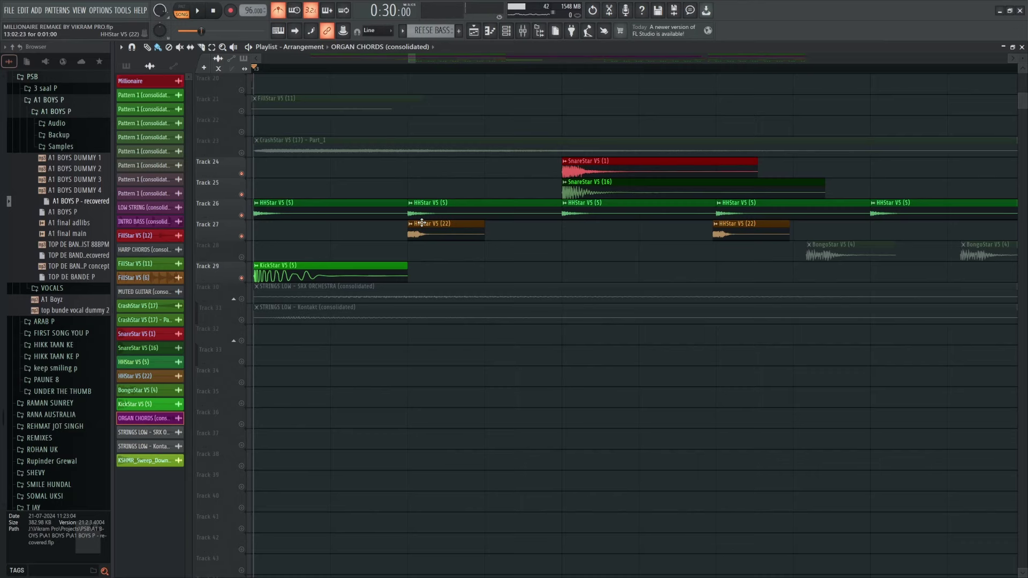
pyautogui.press('space')
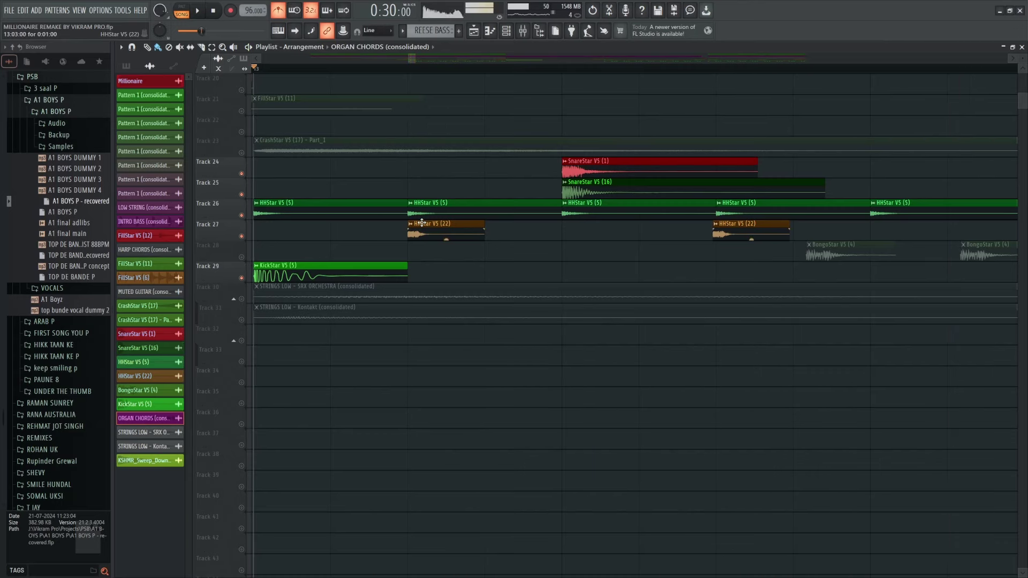
pyautogui.hotkey('ctrl', 'z')
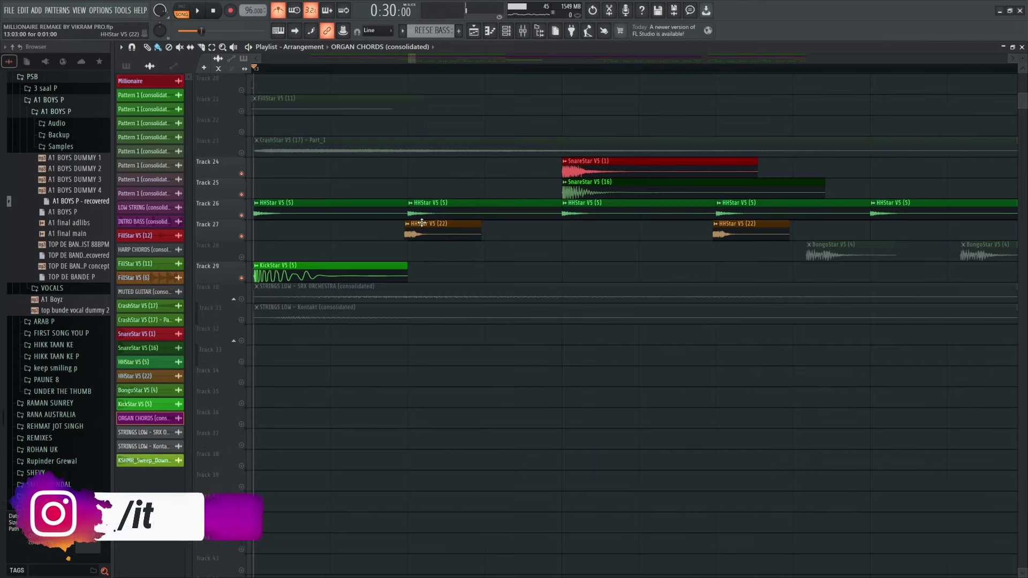
pyautogui.scroll(-2, 436, 280)
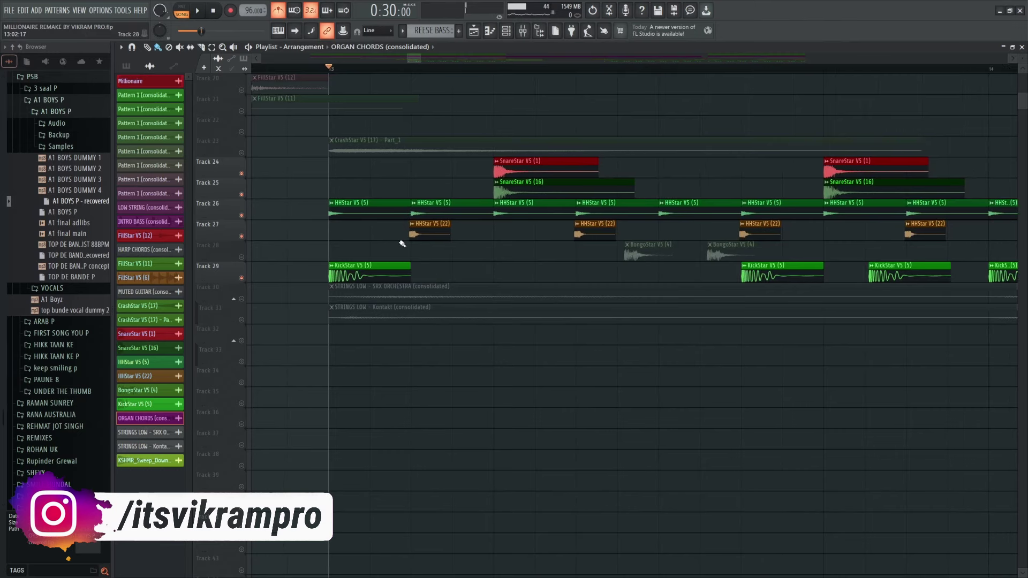
# Step: Replay the kick, snare and hi-hat tracks together from bar 13 to check the hi-hat timing
pyautogui.press('space')
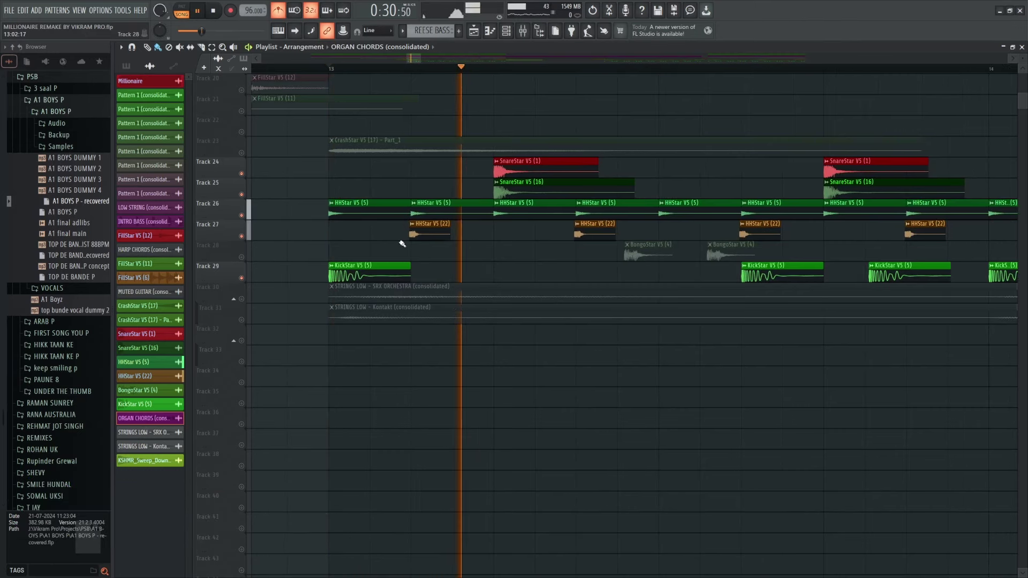
pyautogui.scroll(-1, 428, 272)
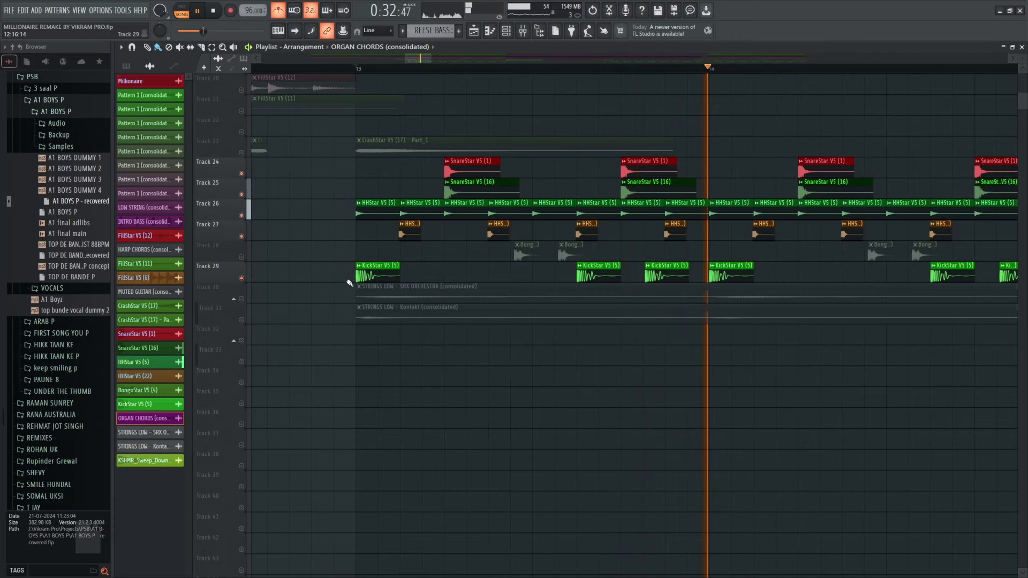
pyautogui.scroll(-1, 322, 278)
pyautogui.press('space')
pyautogui.scroll(2, 436, 274)
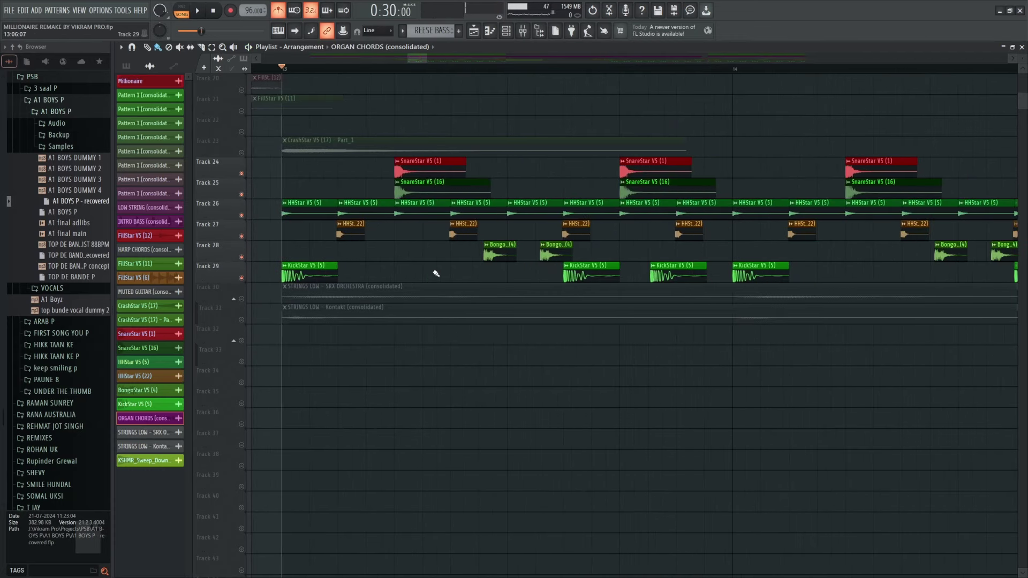
# Step: Unmute the bongo track 28 and play it with the kick, snare and hi-hats from bar 13
pyautogui.press('space')
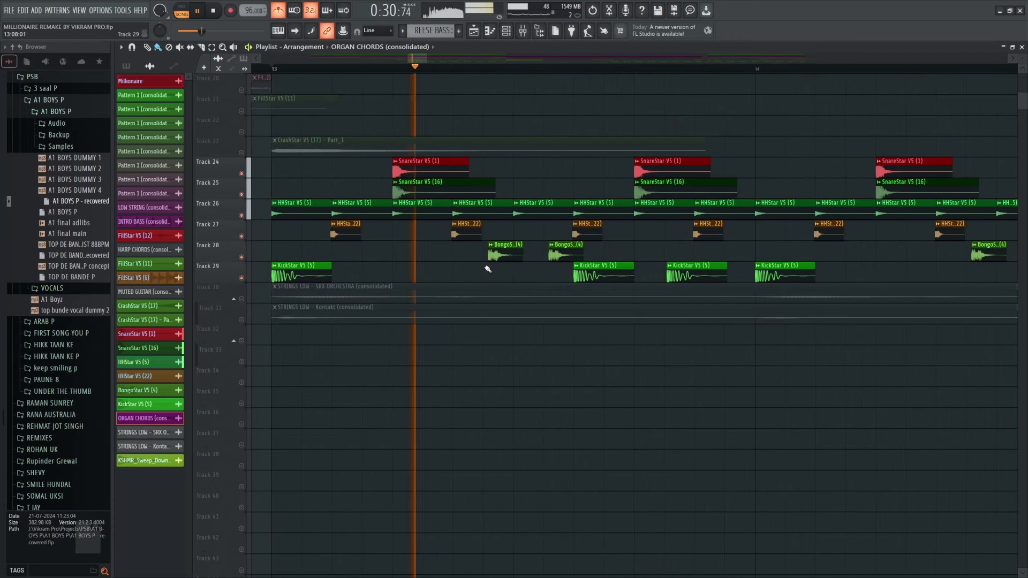
pyautogui.scroll(-3, 390, 367)
pyautogui.scroll(2, 500, 349)
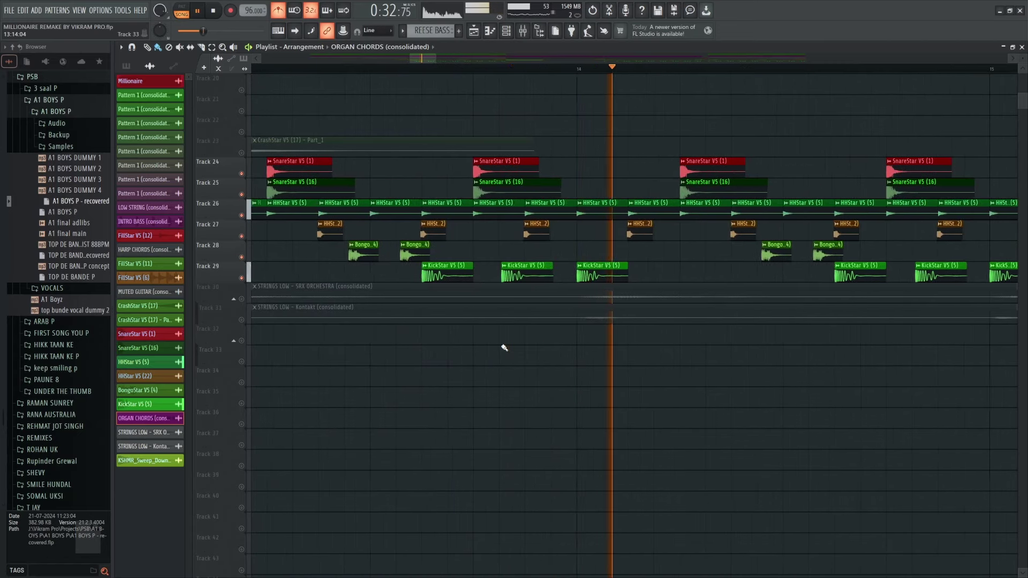
pyautogui.scroll(-3, 473, 339)
pyautogui.press('space')
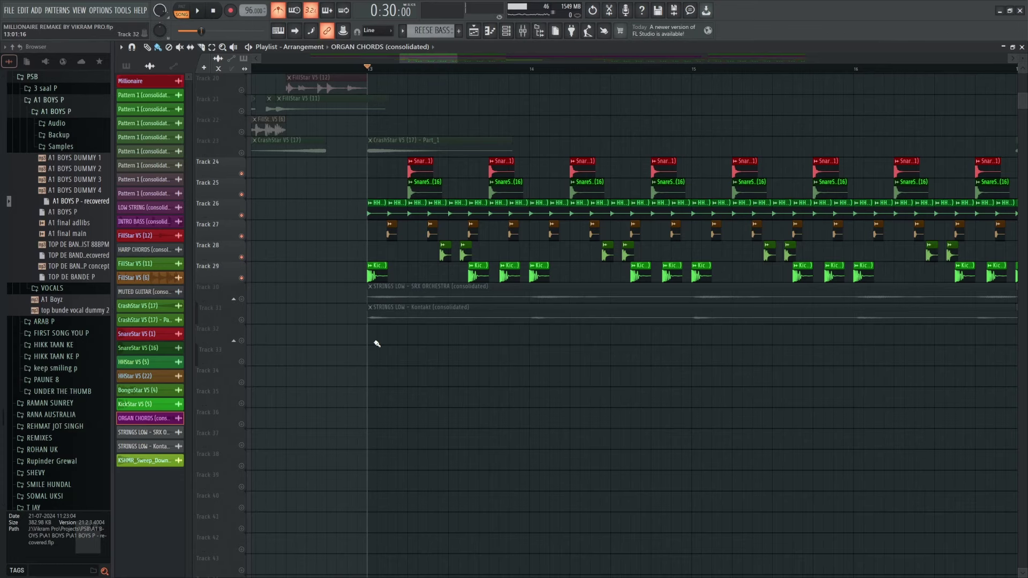
# Step: Unmute the crash track 23 and play it with the full drum groove from bar 13
pyautogui.click(242, 153)
pyautogui.press('space')
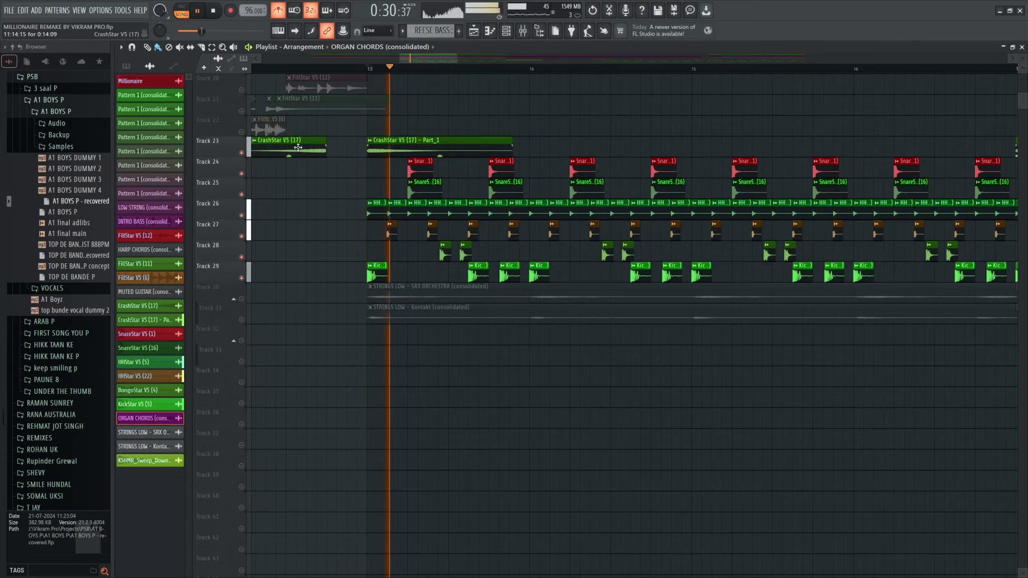
pyautogui.scroll(3, 555, 287)
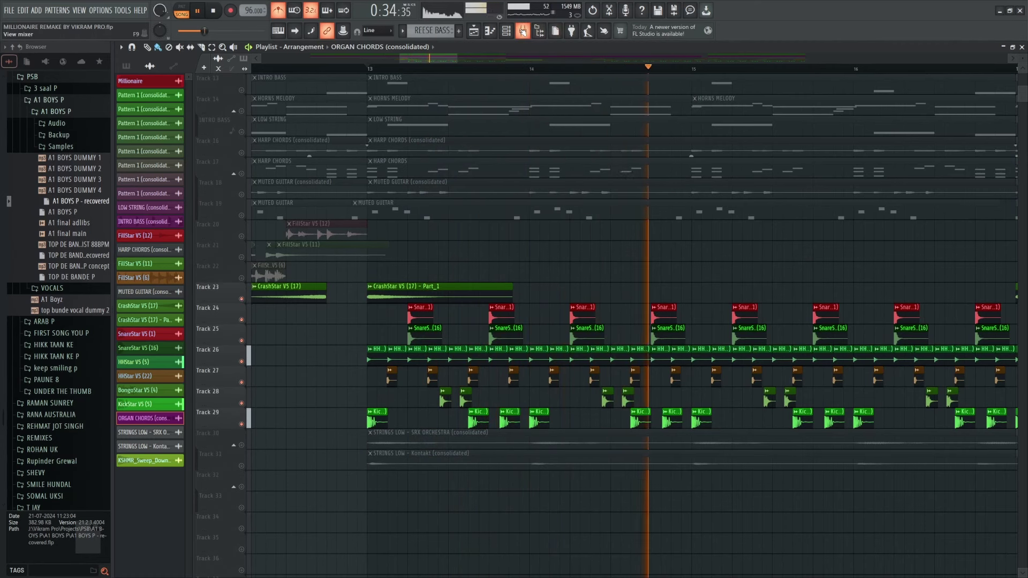
pyautogui.press('space')
# Step: Inspect the Fruity parametric EQ 2 and Fruity Blood Overdrive settings on the KickStar V5 (5) mixer channel
pyautogui.press('F9')
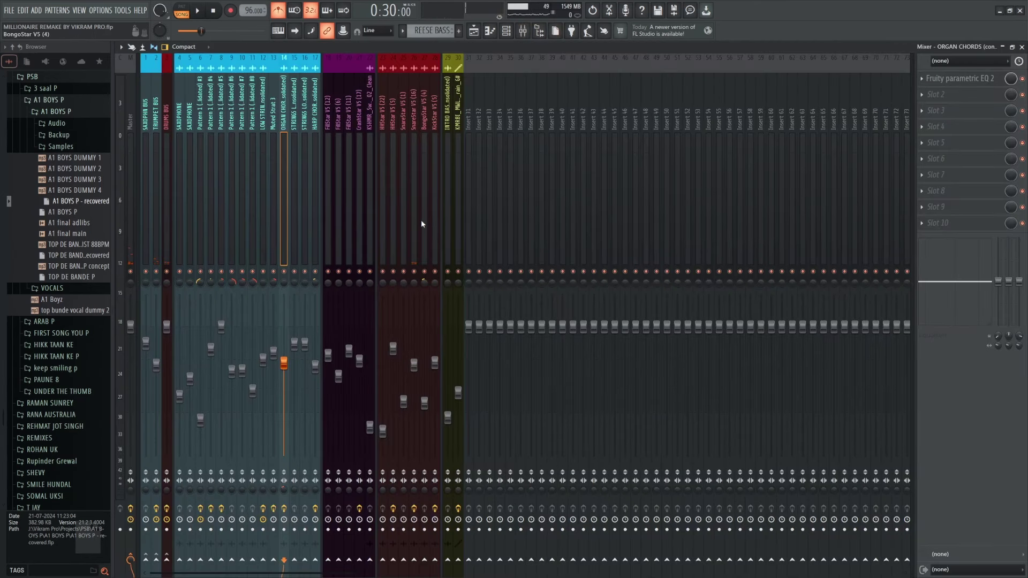
pyautogui.scroll(-13, 419, 217)
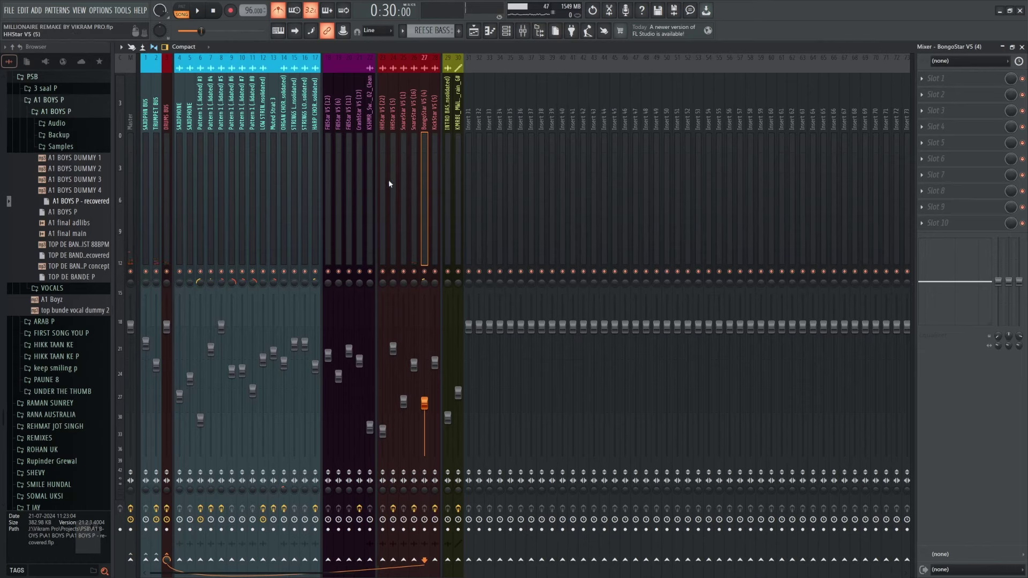
pyautogui.scroll(1, 416, 175)
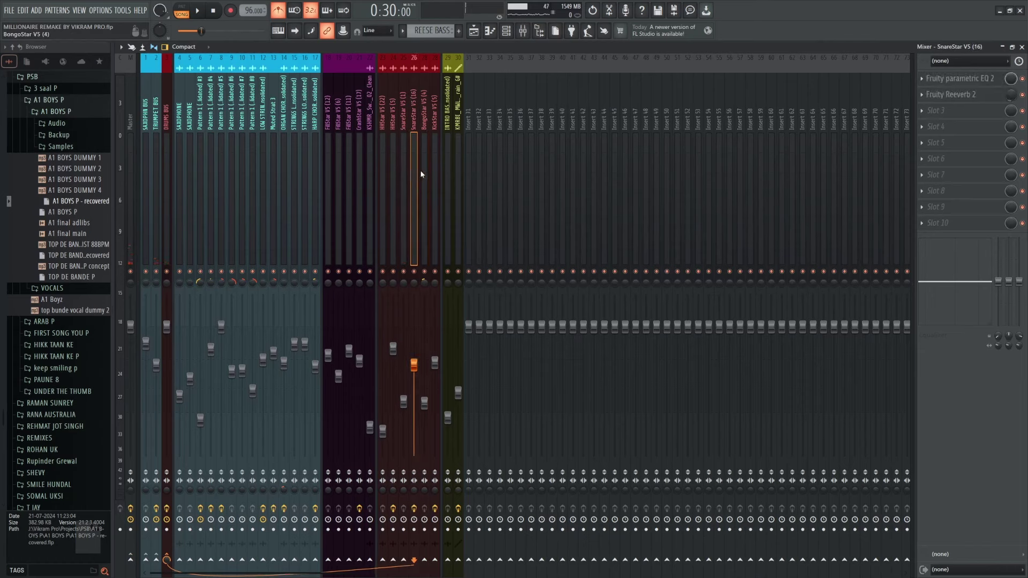
pyautogui.scroll(-1, 429, 173)
pyautogui.click(432, 172)
pyautogui.click(961, 78)
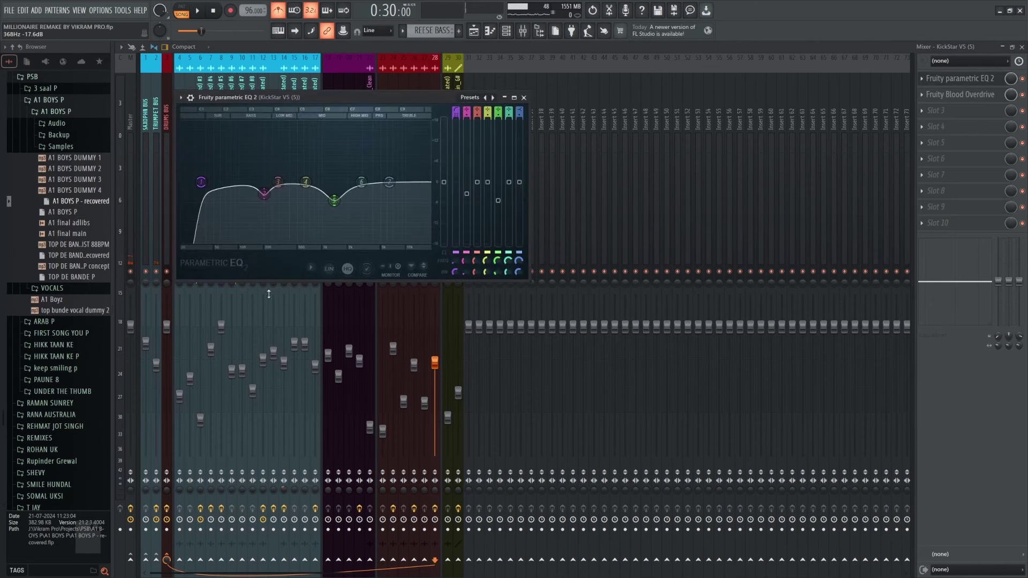
pyautogui.click(523, 97)
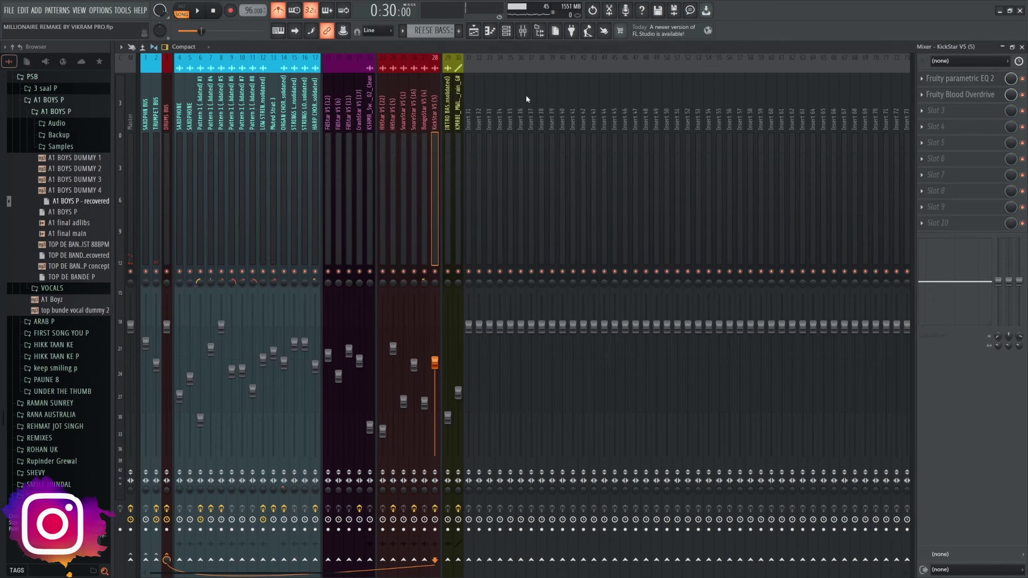
pyautogui.click(961, 94)
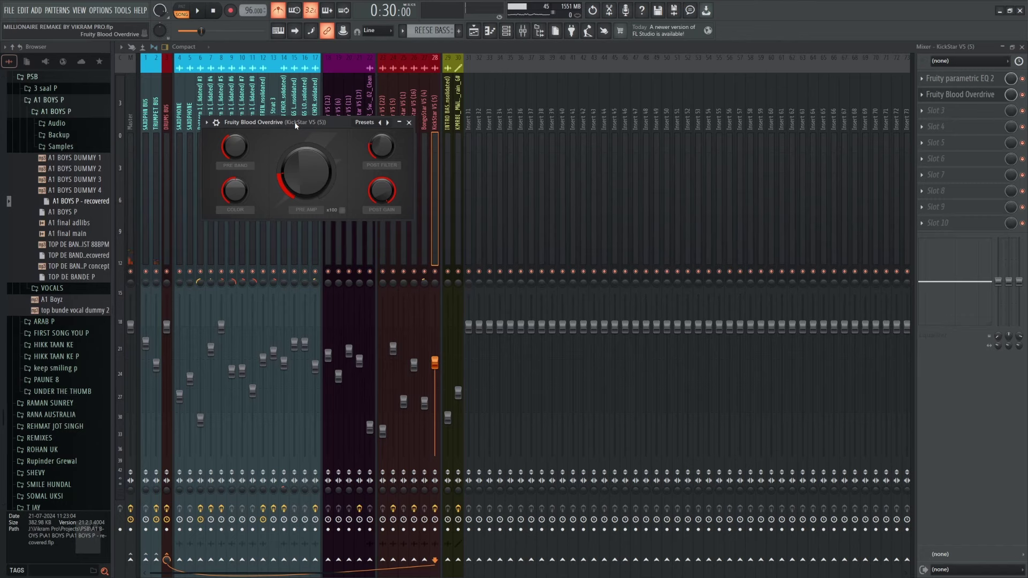
pyautogui.click(409, 123)
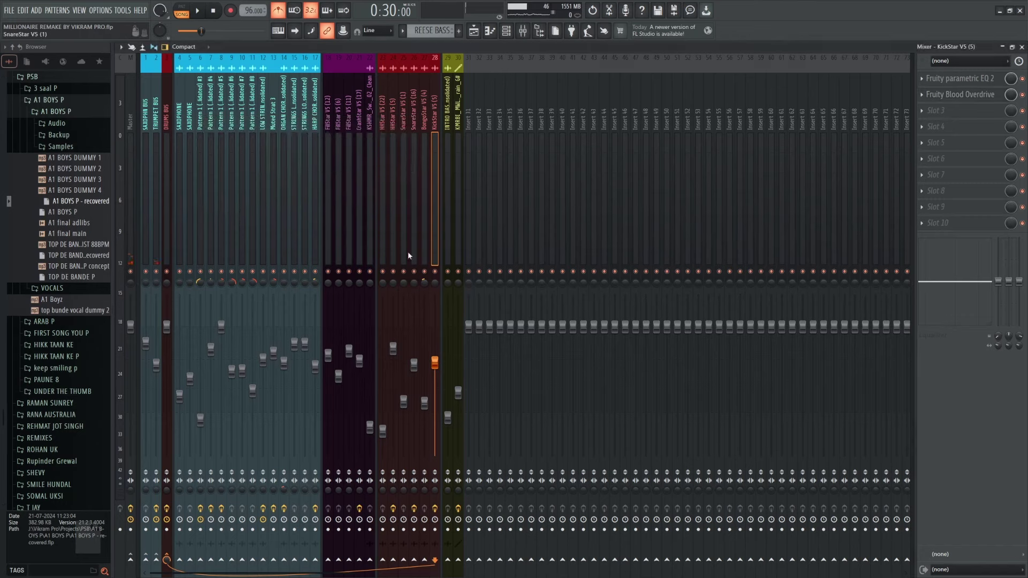
# Step: Inspect the Fruity parametric EQ 2 curve on the SnareStar V5 (16) mixer channel
pyautogui.click(413, 188)
pyautogui.click(964, 78)
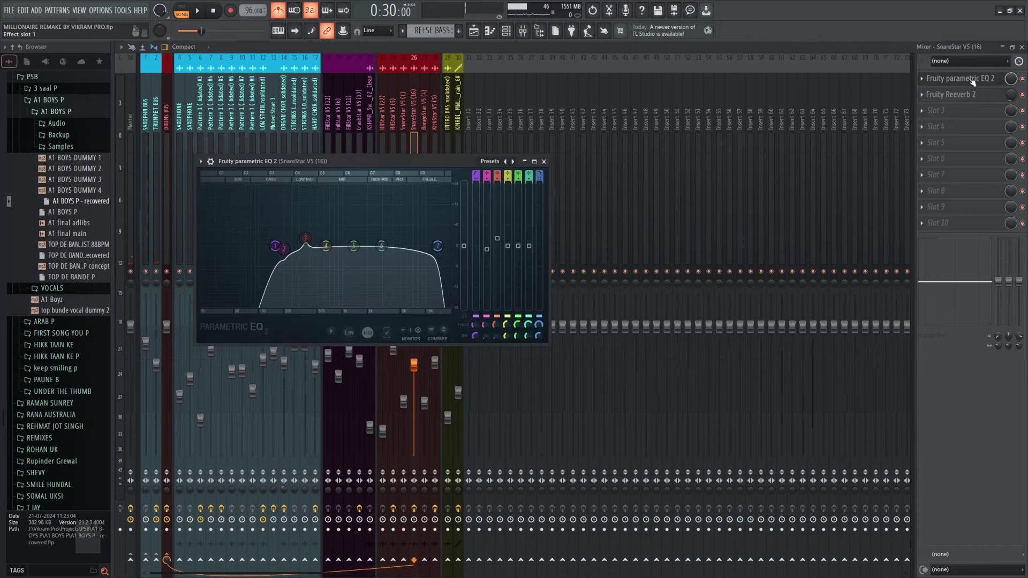
pyautogui.click(544, 162)
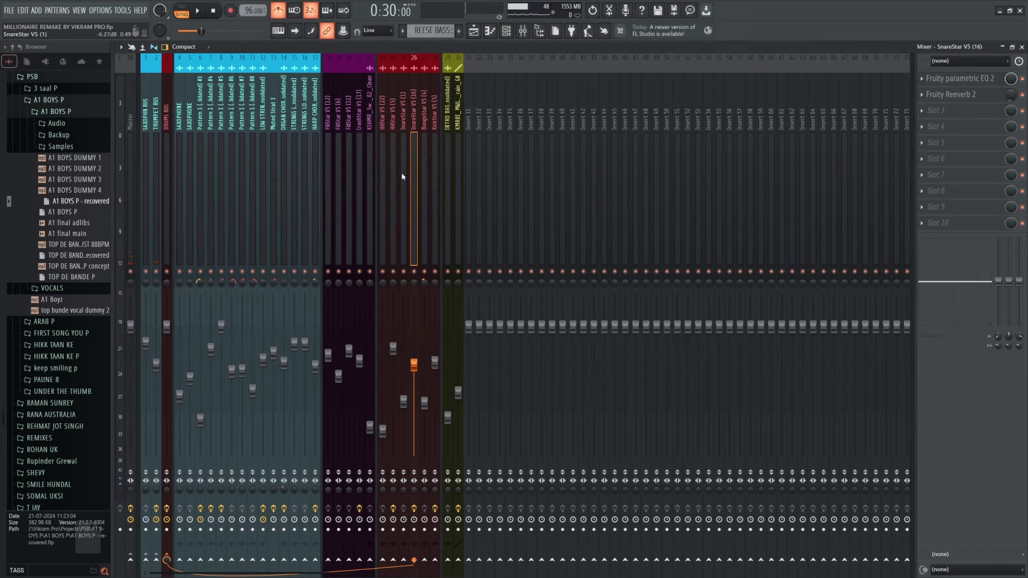
# Step: Look through the effect slots of the drum mixer channels from HHStar V5 (22) to KickStar V5 (5)
pyautogui.press('Left')
pyautogui.press('Left')
pyautogui.press('Left')
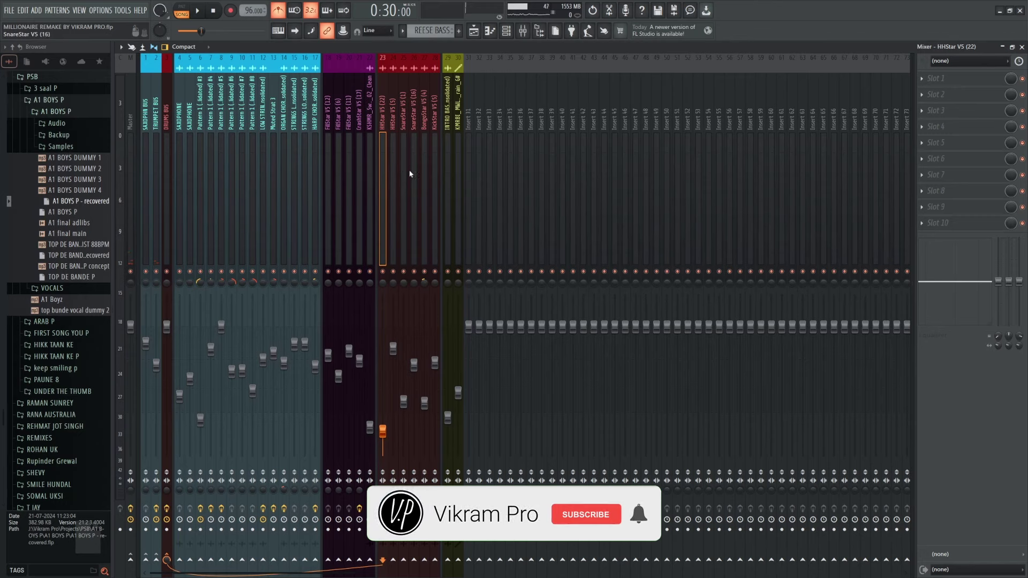
pyautogui.press('Right')
pyautogui.press('Right')
pyautogui.press('Right')
pyautogui.press('Right')
pyautogui.press('Right')
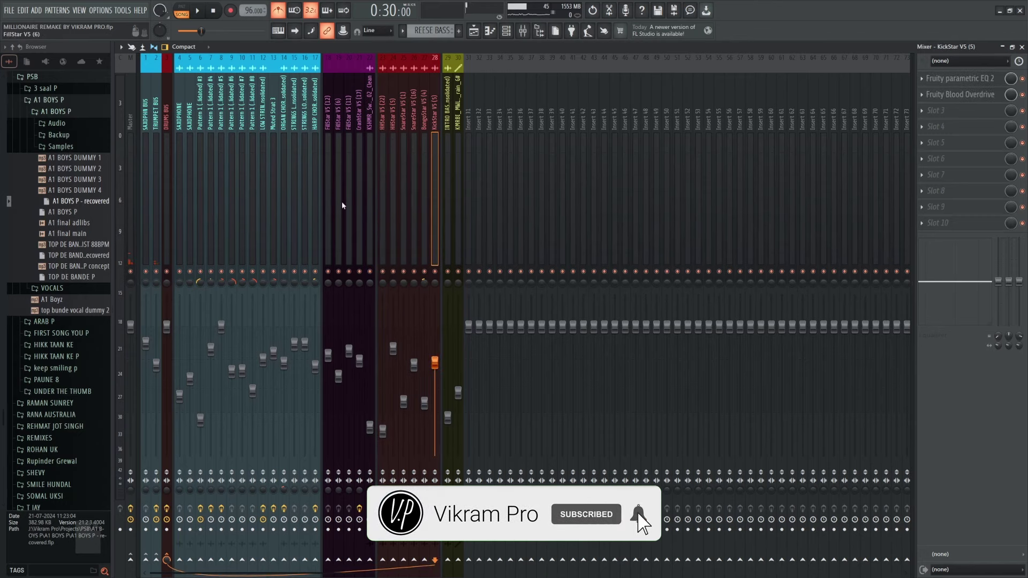
# Step: Examine how the drum channels are routed to the DRUMS BUS in the mixer
pyautogui.click(171, 178)
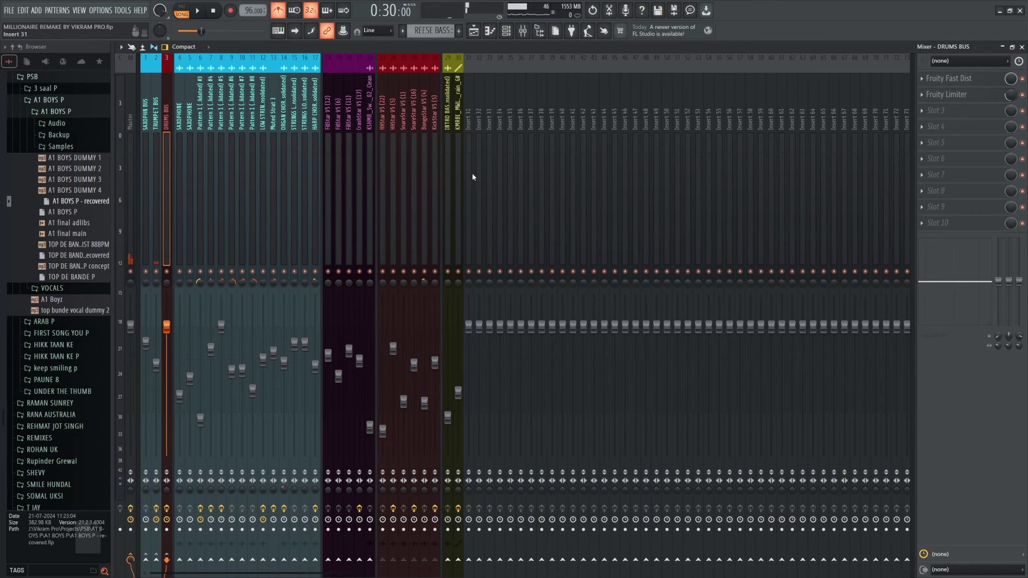
pyautogui.moveTo(385, 180); pyautogui.dragTo(432, 180)
pyautogui.click(403, 184)
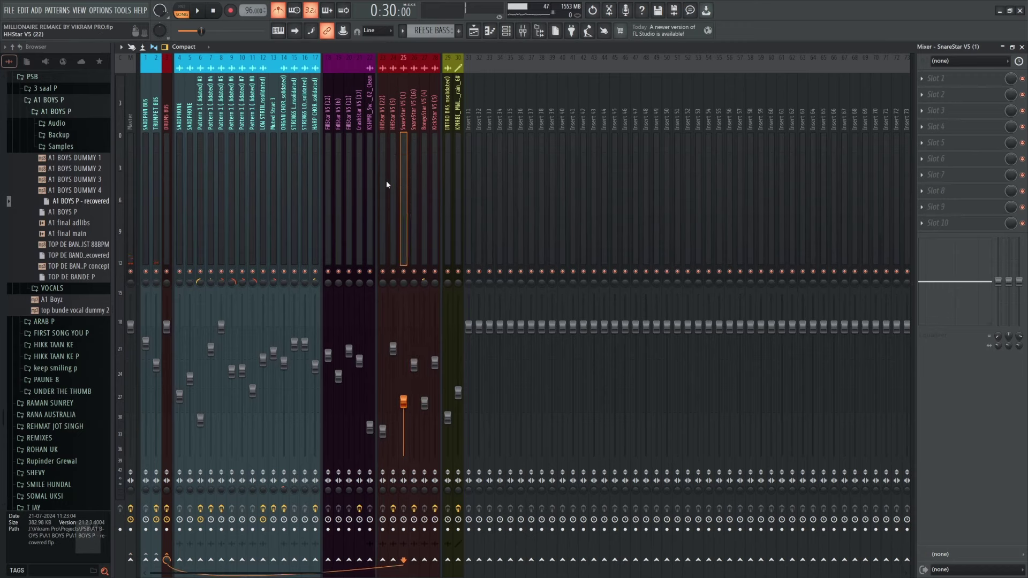
pyautogui.click(156, 215)
pyautogui.click(164, 213)
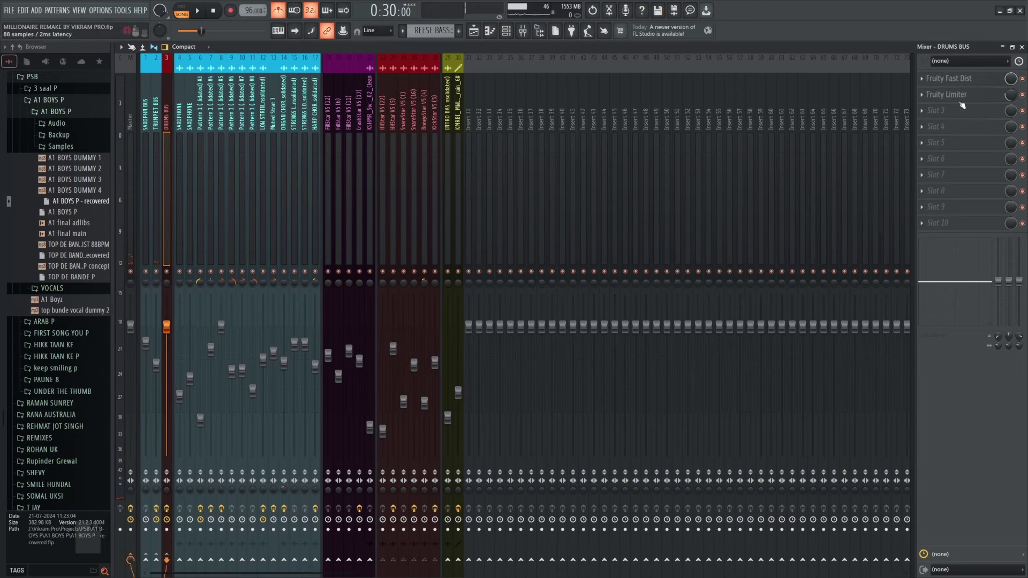
# Step: Inspect the Fruity Fast Dist and Fruity Limiter settings on the DRUMS BUS
pyautogui.click(963, 79)
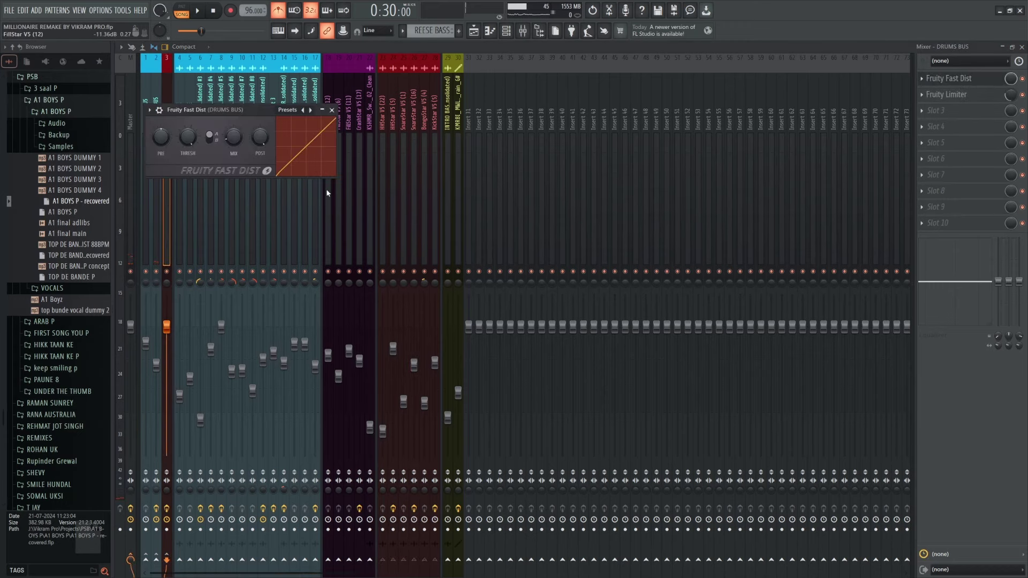
pyautogui.click(331, 110)
pyautogui.click(975, 95)
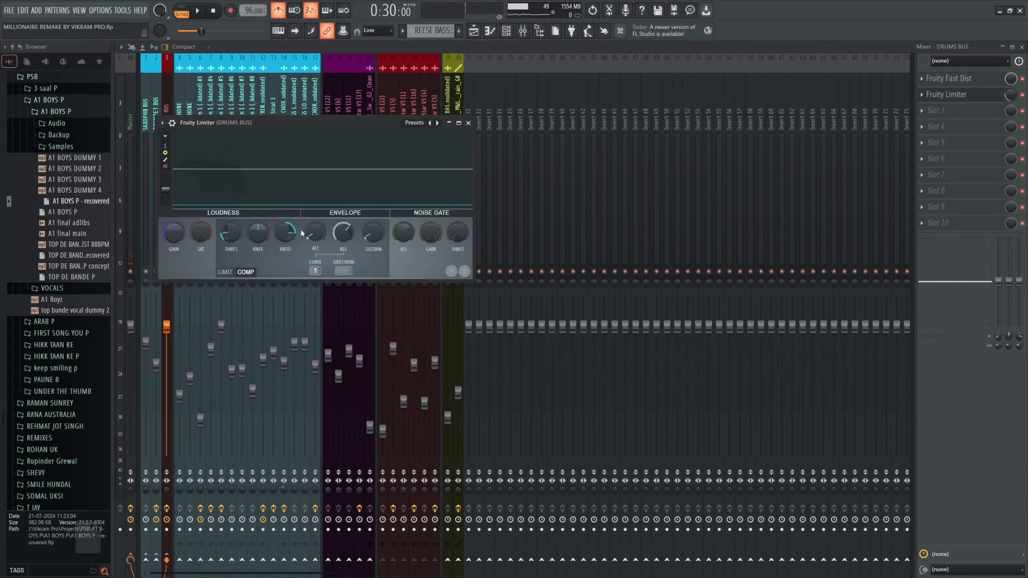
pyautogui.click(468, 124)
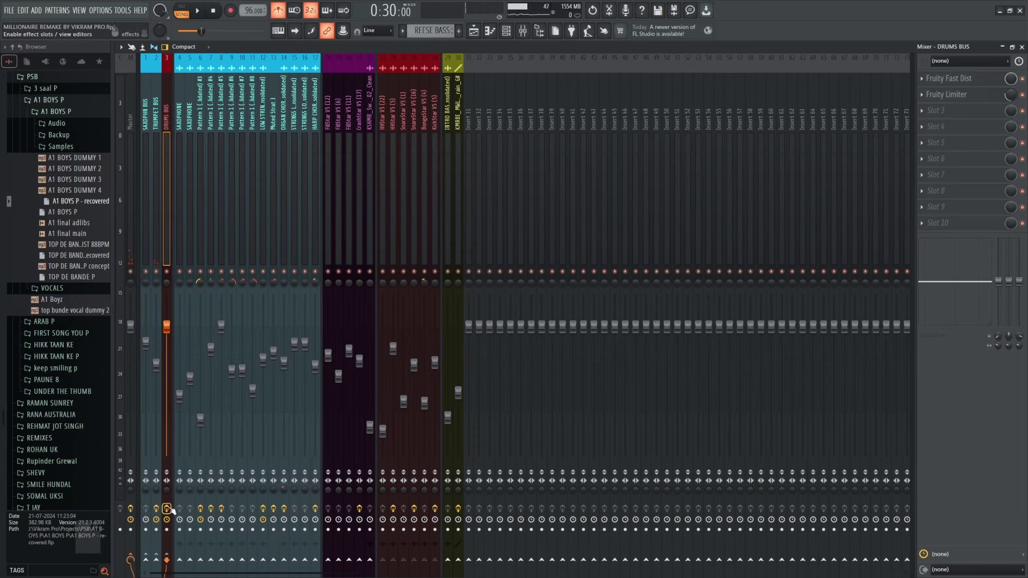
# Step: Play the drum groove from bar 13 twice to hear the DRUMS BUS processing and watch its mixer levels
pyautogui.press('space')
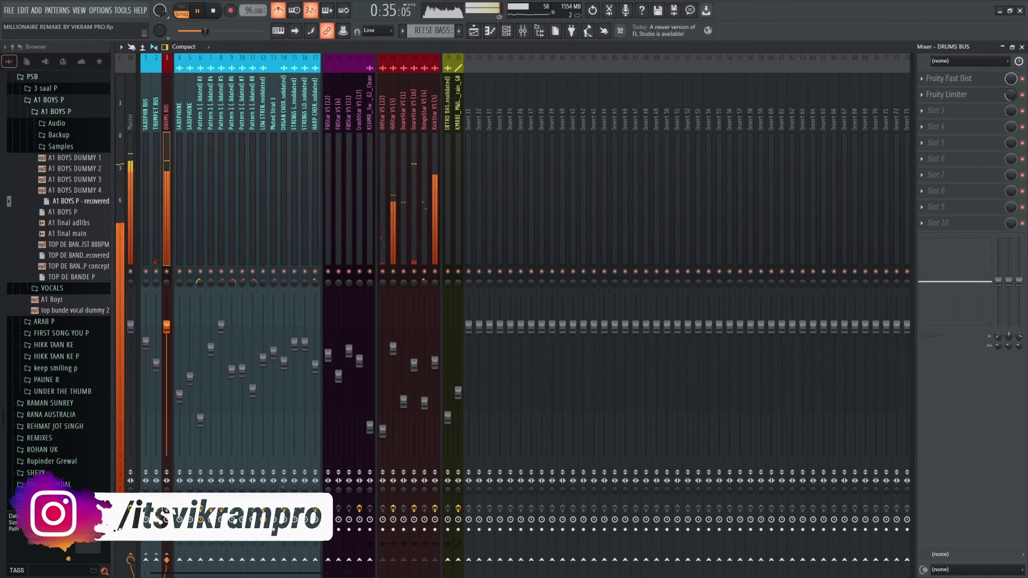
pyautogui.press('space')
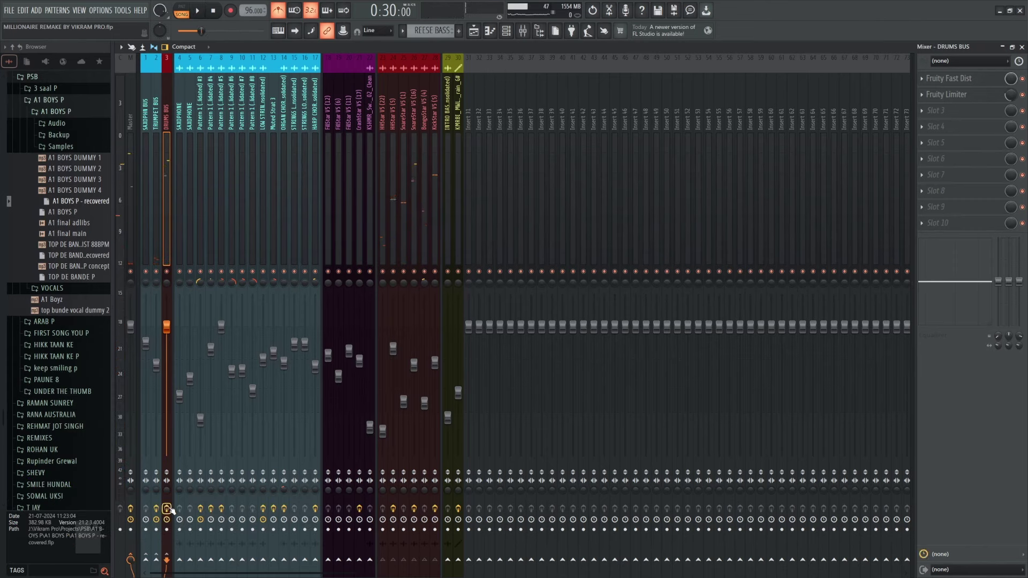
pyautogui.press('space')
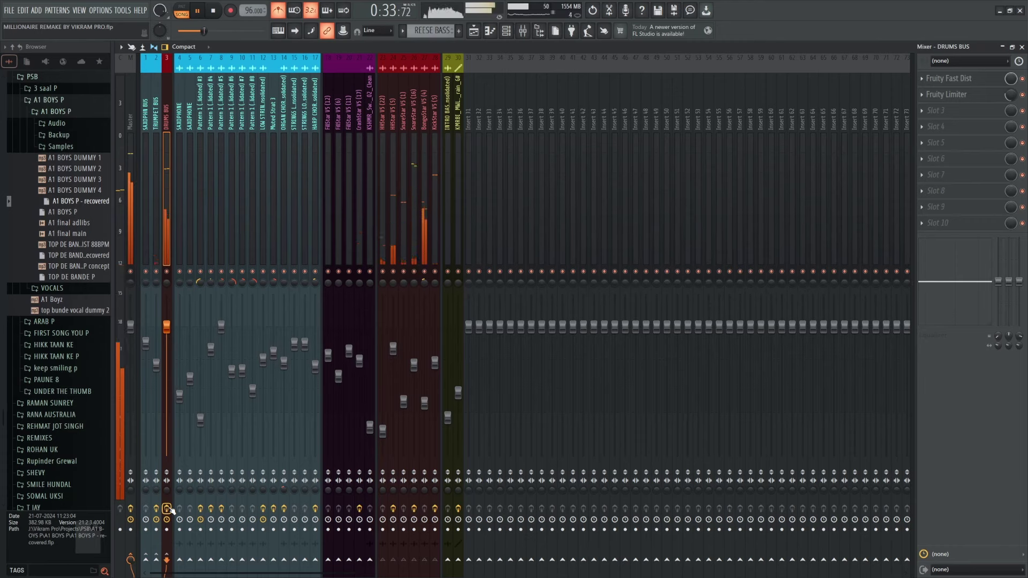
pyautogui.press('space')
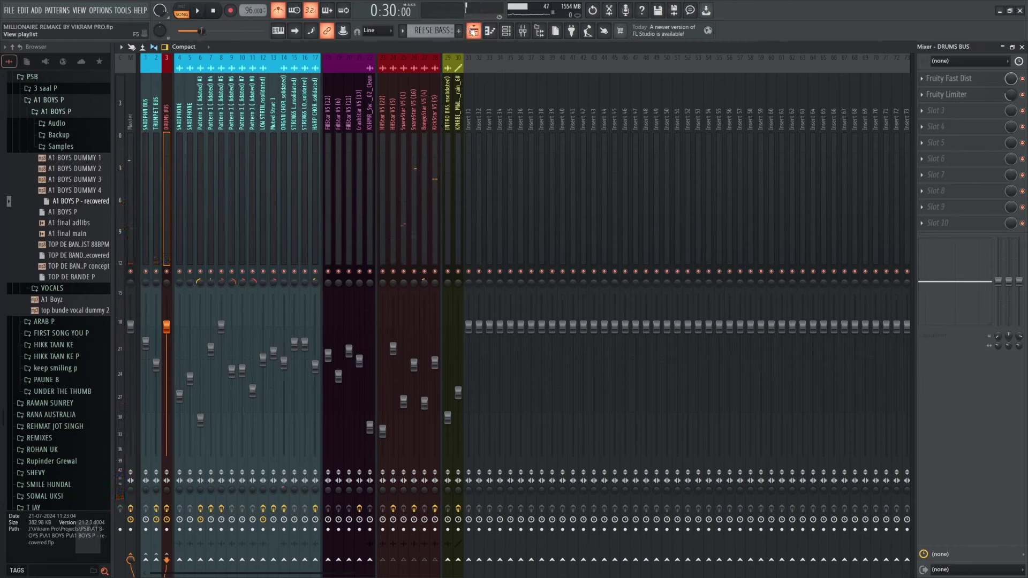
# Step: Return to the playlist, unmute the INTRO BASS (consolidated) track and play it with the drums from bar 13
pyautogui.click(474, 30)
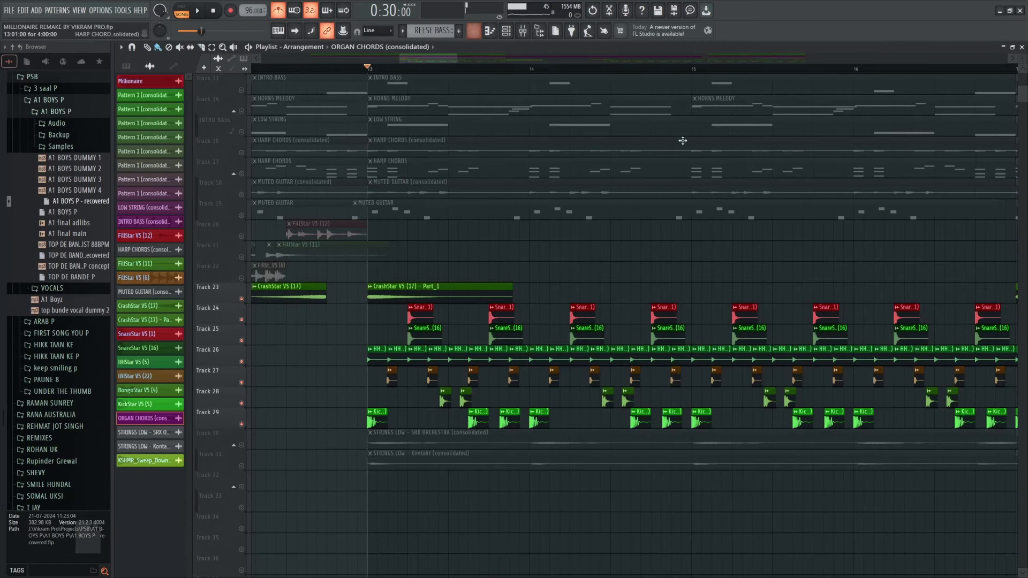
pyautogui.scroll(-2, 403, 372)
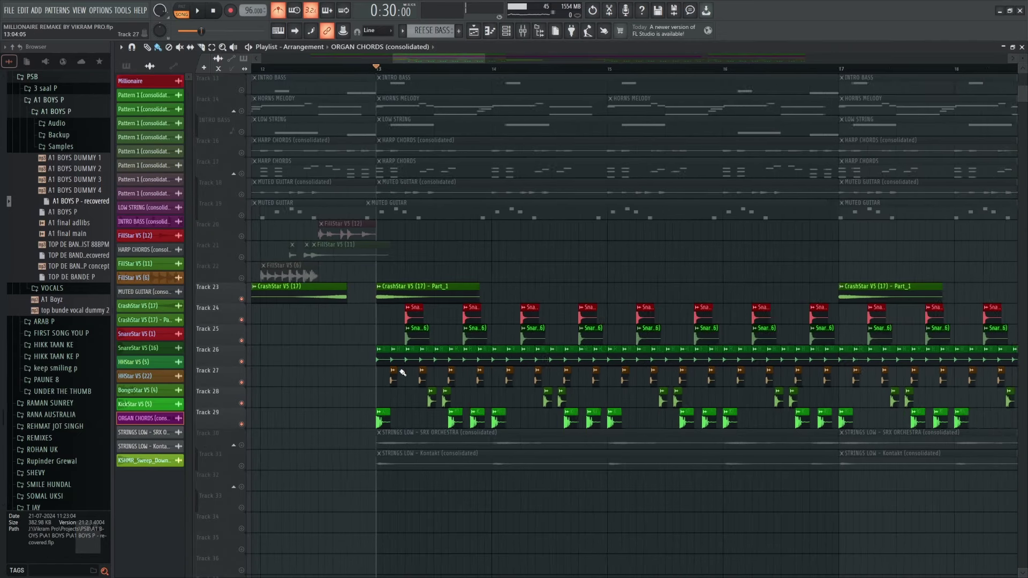
pyautogui.scroll(3, 391, 411)
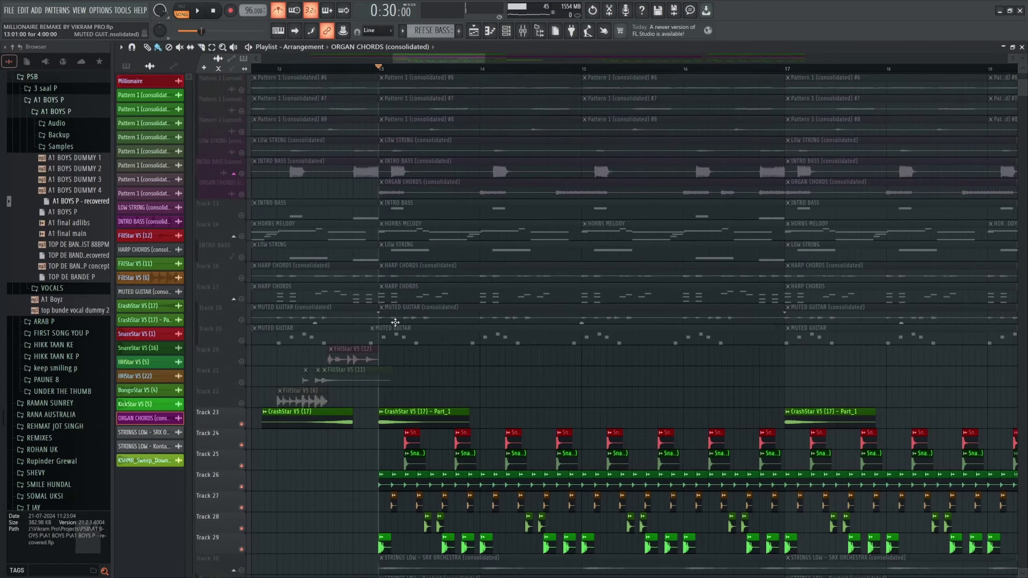
pyautogui.scroll(2, 396, 345)
pyautogui.scroll(1, 391, 344)
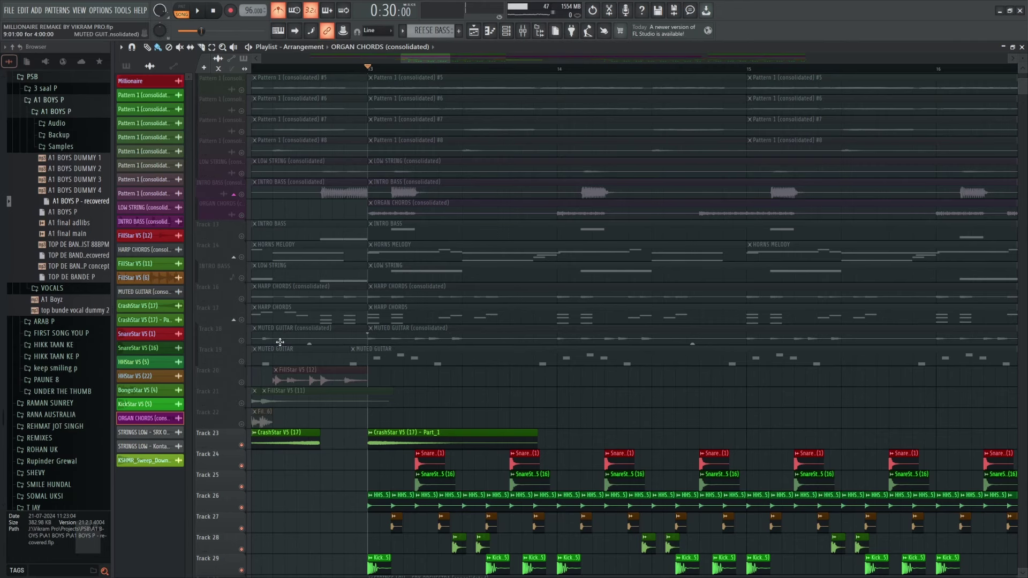
pyautogui.scroll(2, 270, 266)
pyautogui.click(242, 237)
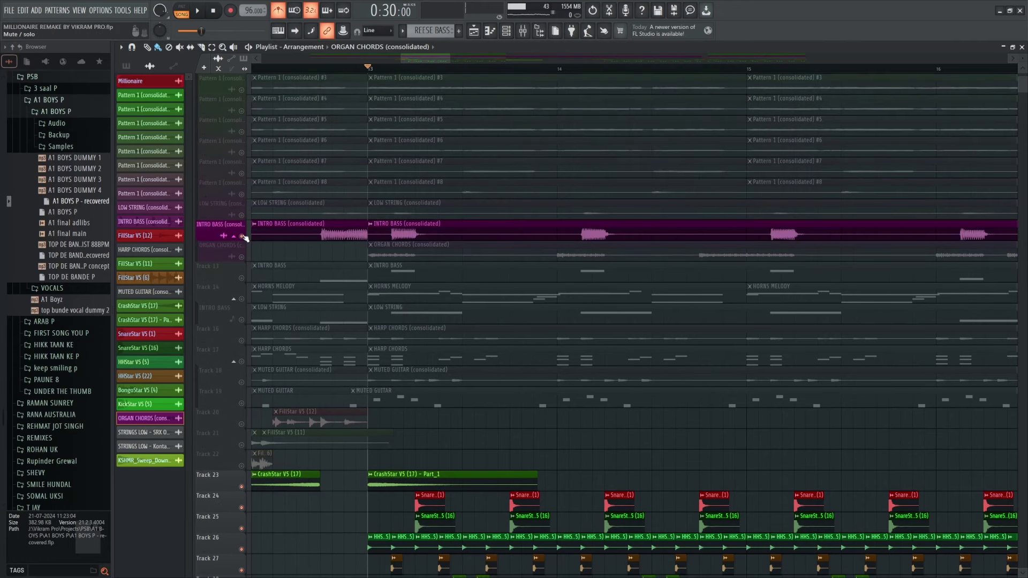
pyautogui.press('space')
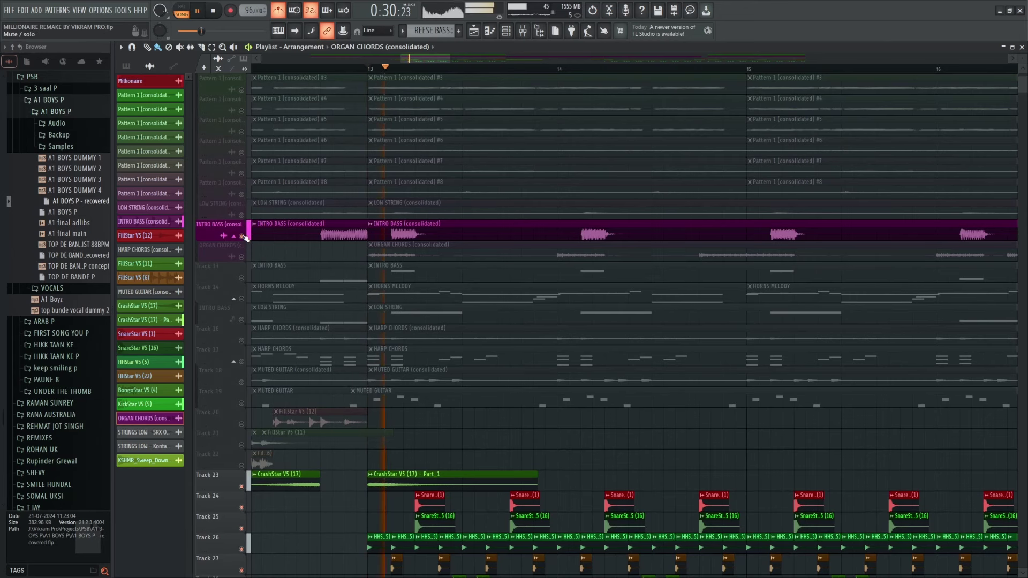
pyautogui.scroll(-2, 340, 355)
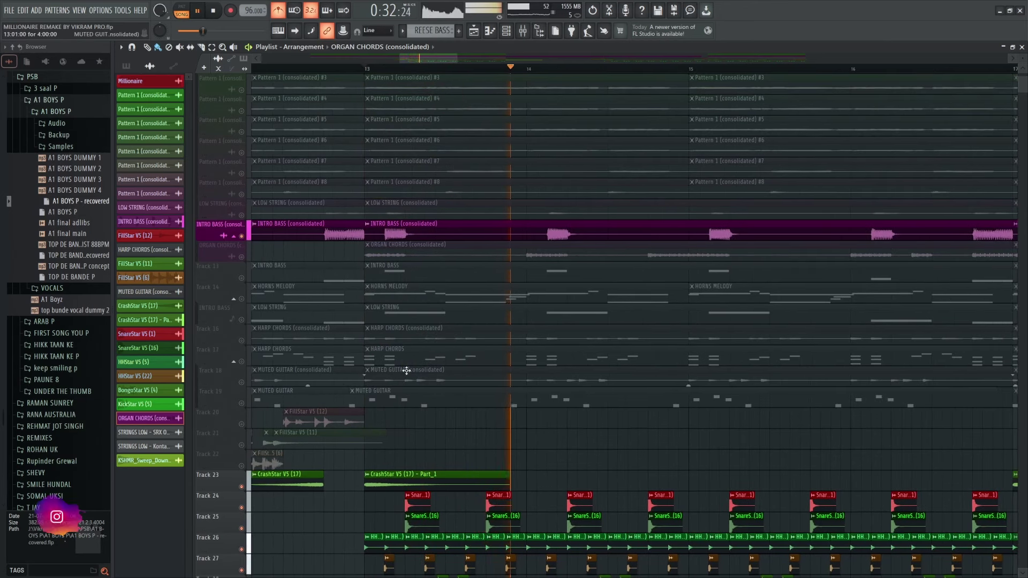
pyautogui.press('space')
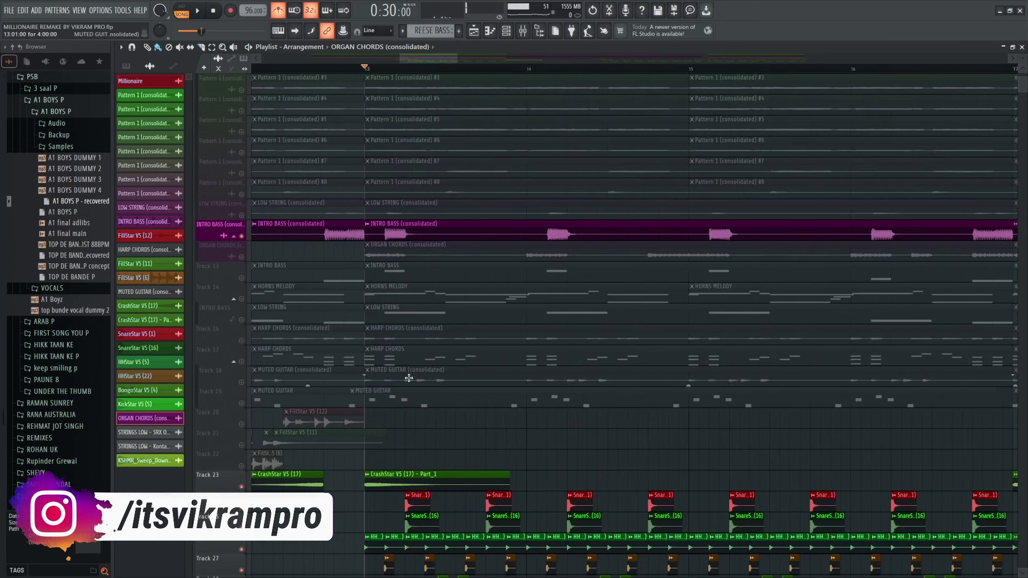
# Step: Unmute the LOW STRING track and the two STRINGS LOW tracks, and play them with the bass and drums from bar 13
pyautogui.scroll(-1, 408, 378)
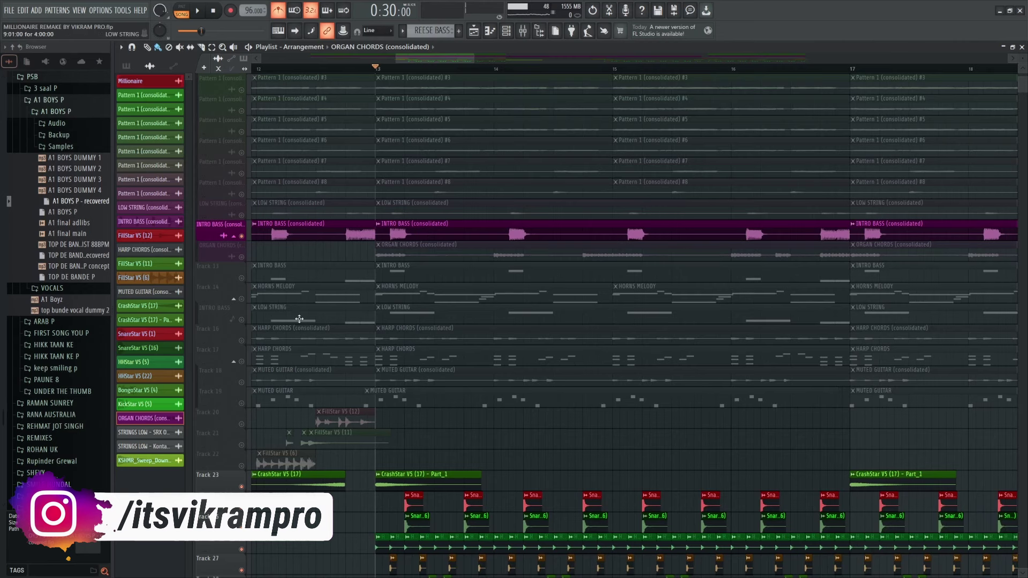
pyautogui.click(239, 205)
pyautogui.scroll(-5, 418, 292)
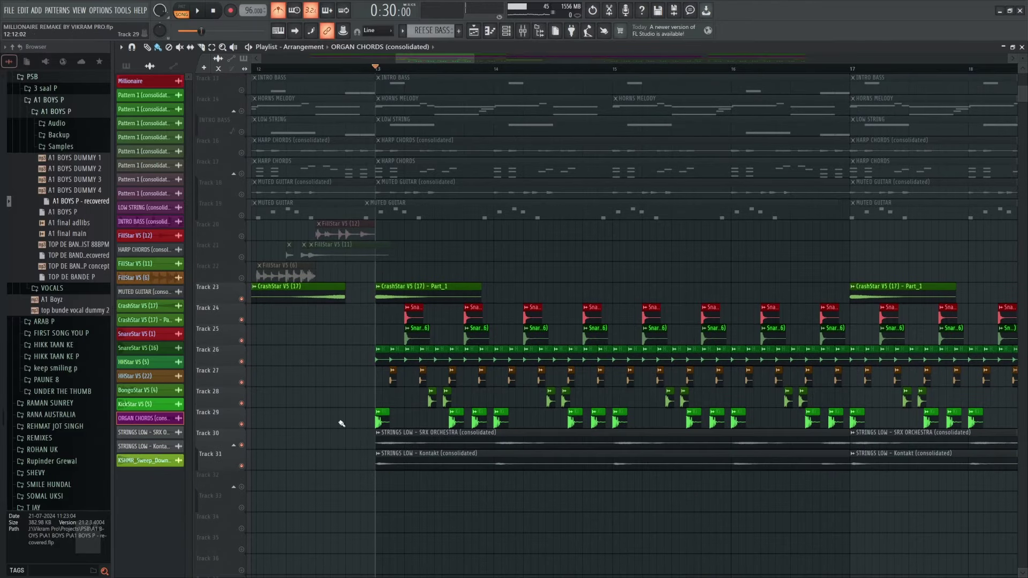
pyautogui.scroll(4, 436, 419)
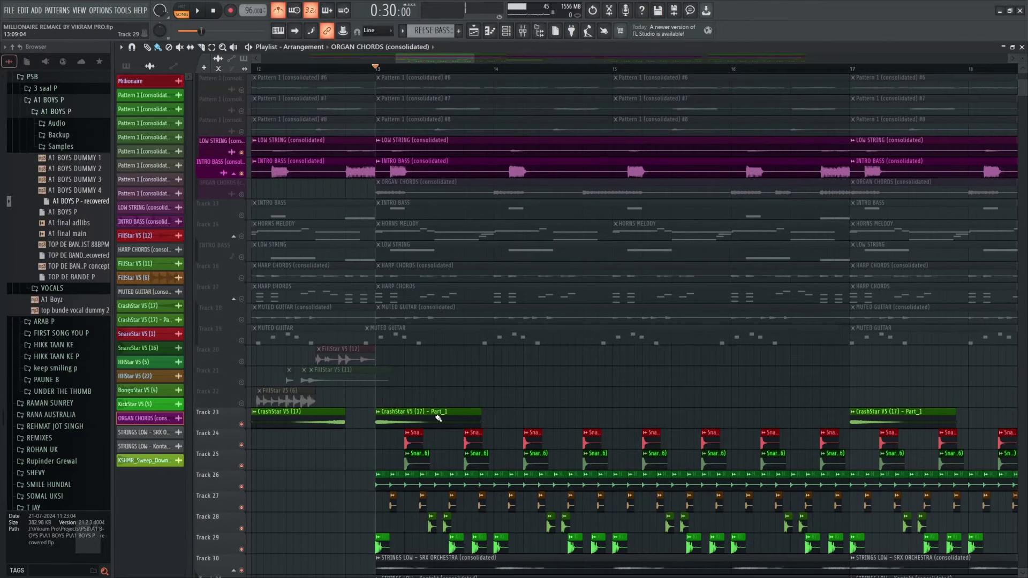
pyautogui.press('space')
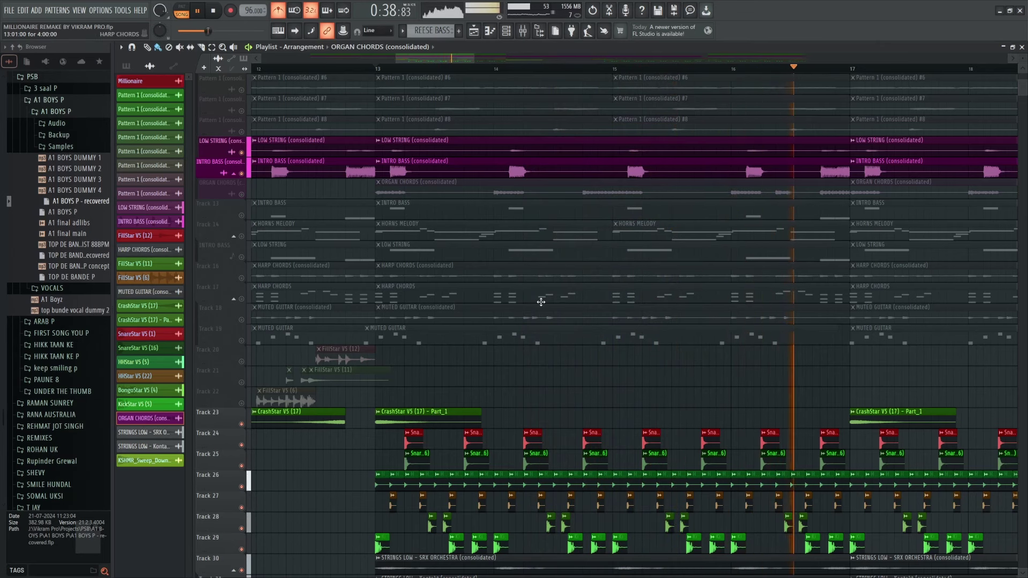
pyautogui.press('space')
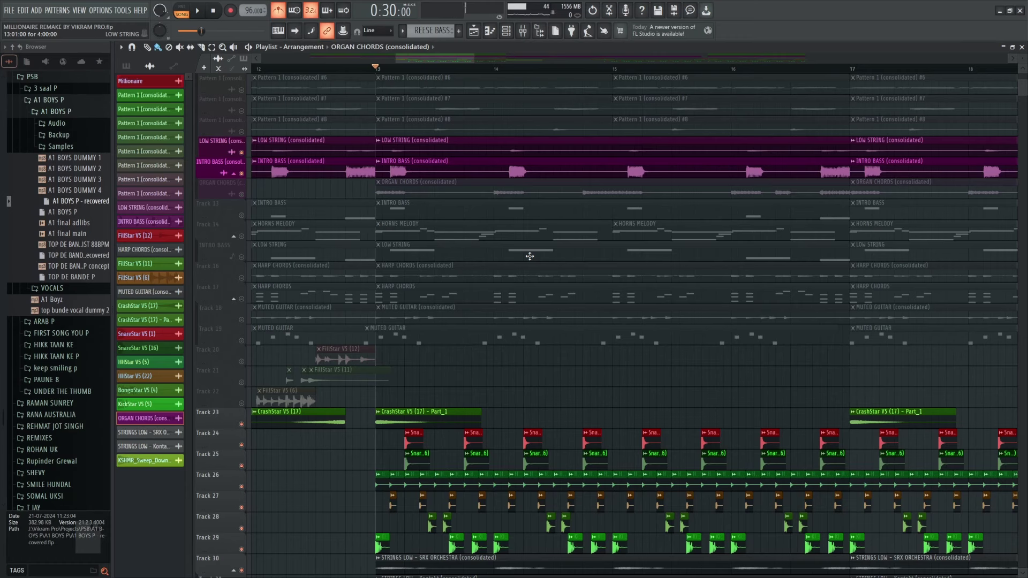
# Step: Unmute Track 13 and examine the INTRO BASS pattern's notes in the piano roll
pyautogui.keyDown('alt'); pyautogui.scroll(2, 408, 150); pyautogui.keyUp('alt')
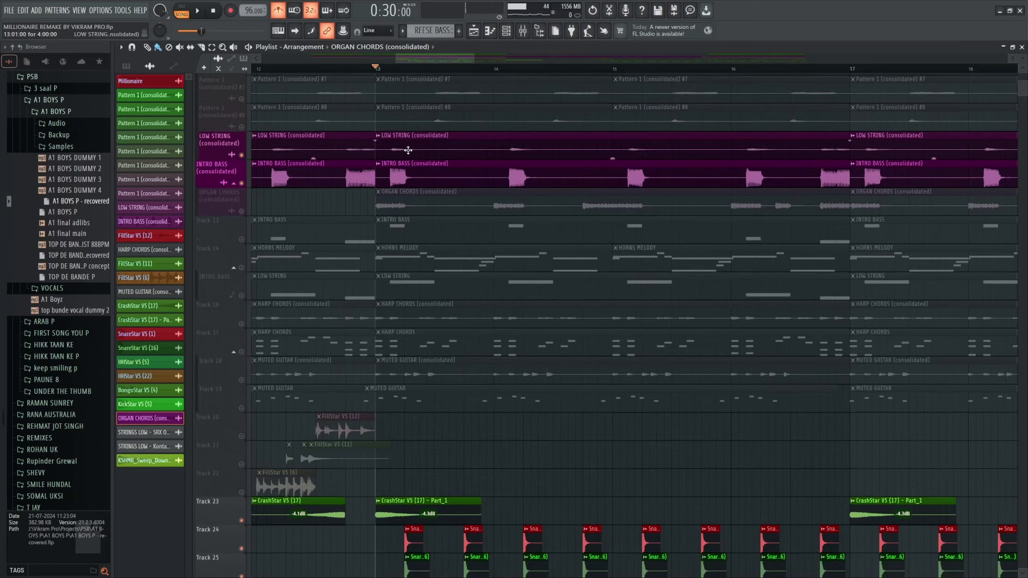
pyautogui.click(340, 238)
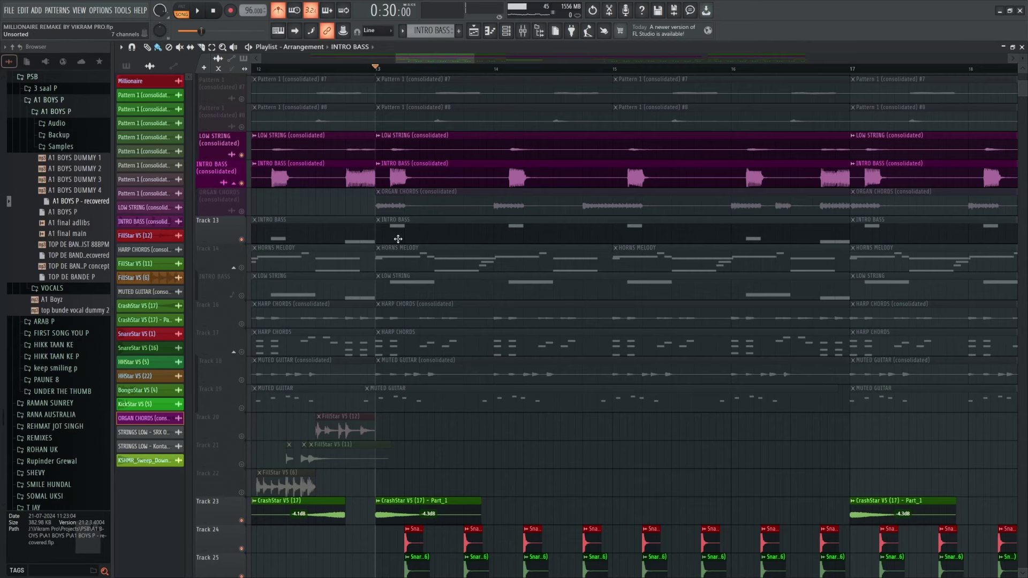
pyautogui.doubleClick(398, 239)
pyautogui.keyDown('ctrl'); pyautogui.scroll(-2, 562, 101); pyautogui.keyUp('ctrl')
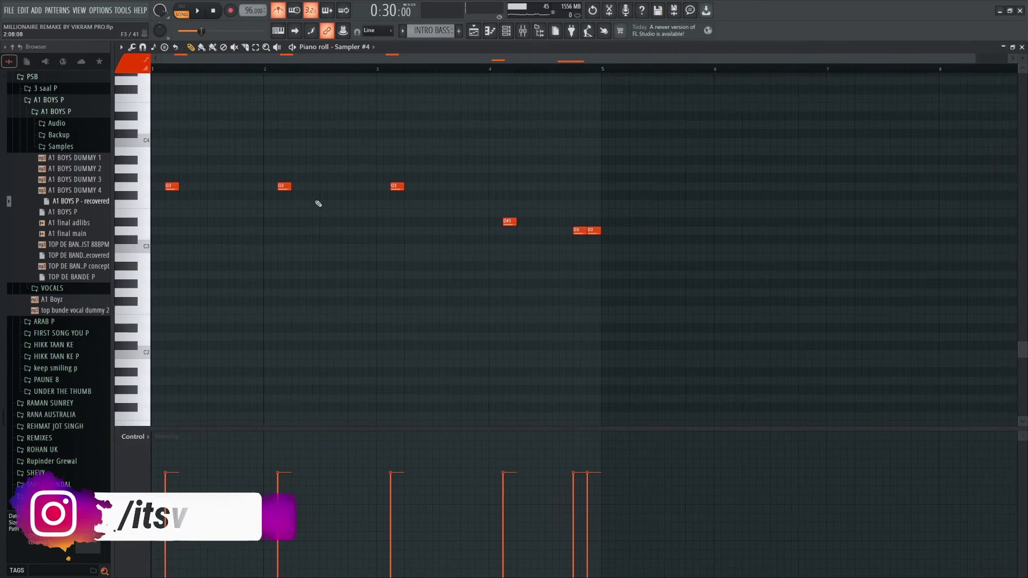
pyautogui.click(474, 32)
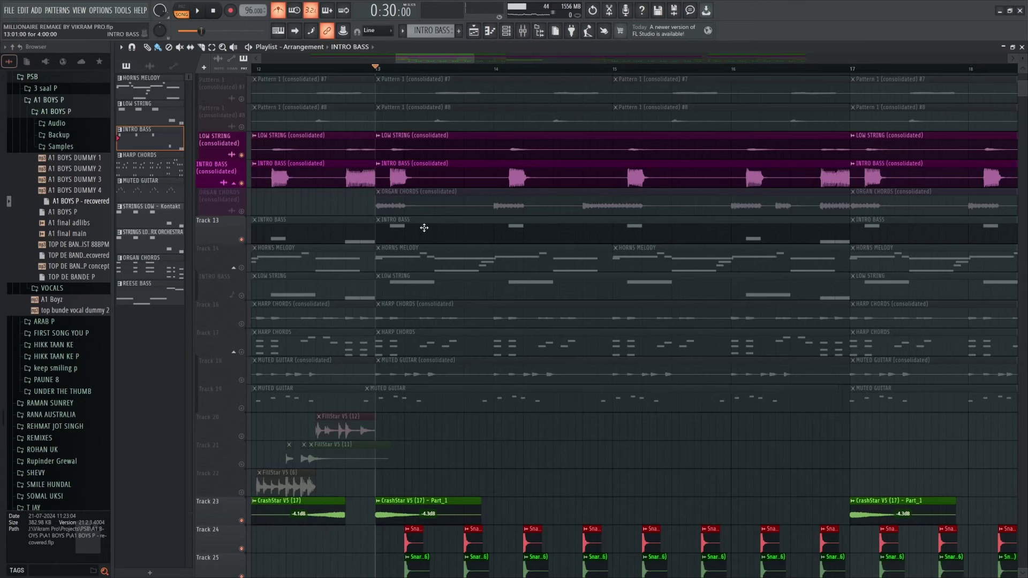
# Step: Examine the HORNS MELODY and HARP CHORDS notes in the piano roll
pyautogui.doubleClick(428, 261)
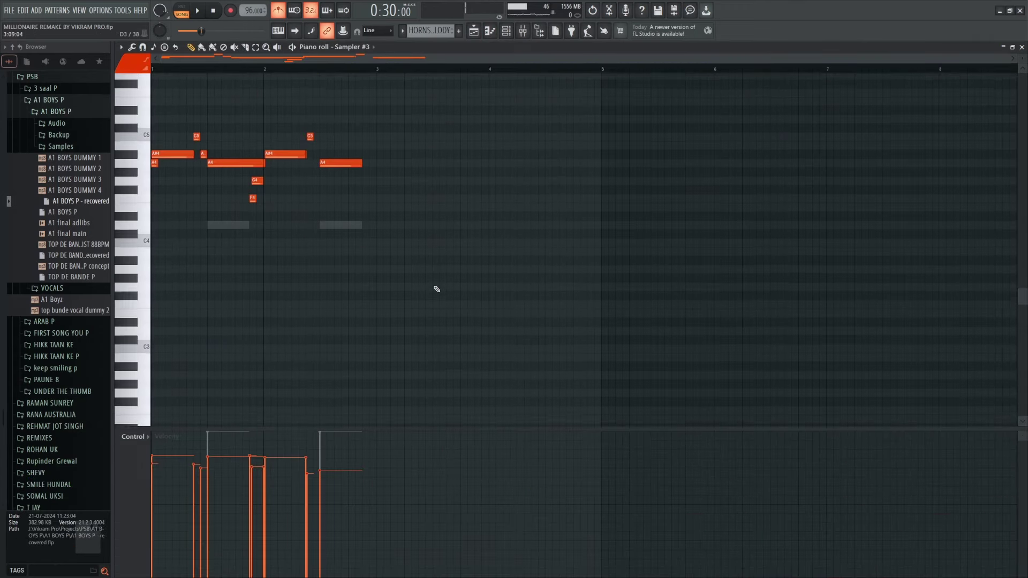
pyautogui.click(474, 31)
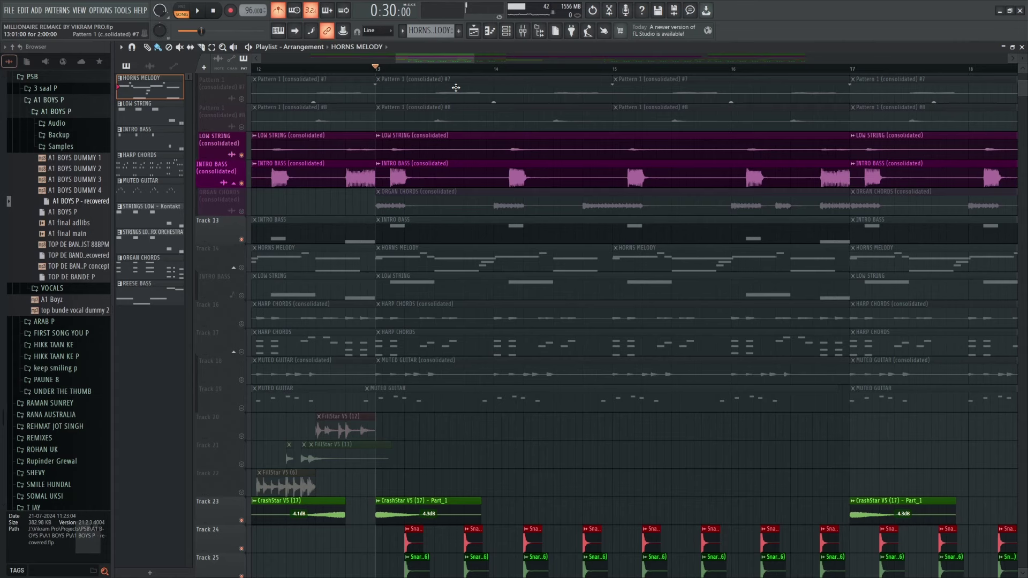
pyautogui.doubleClick(439, 353)
pyautogui.scroll(10, 357, 283)
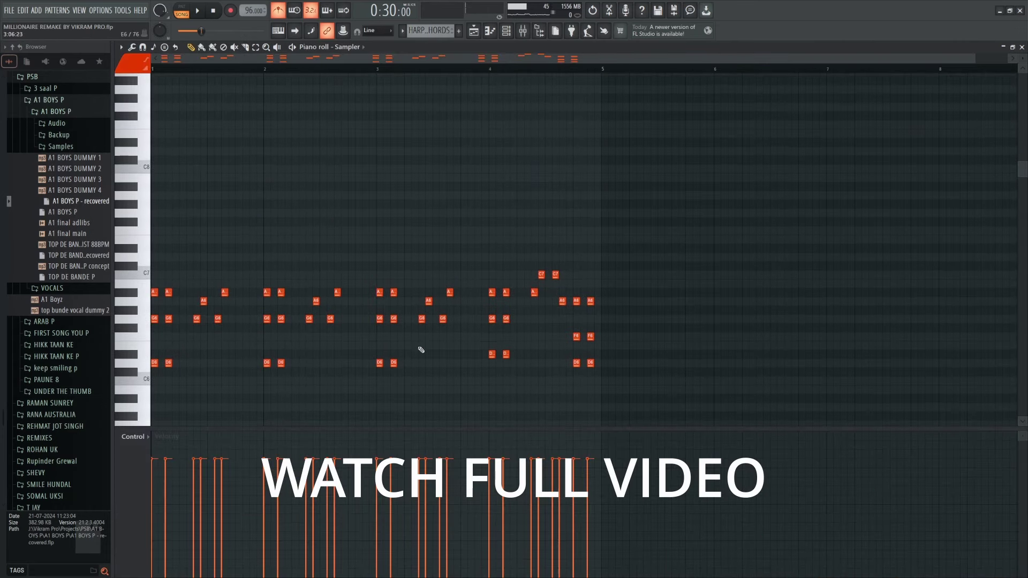
pyautogui.click(473, 30)
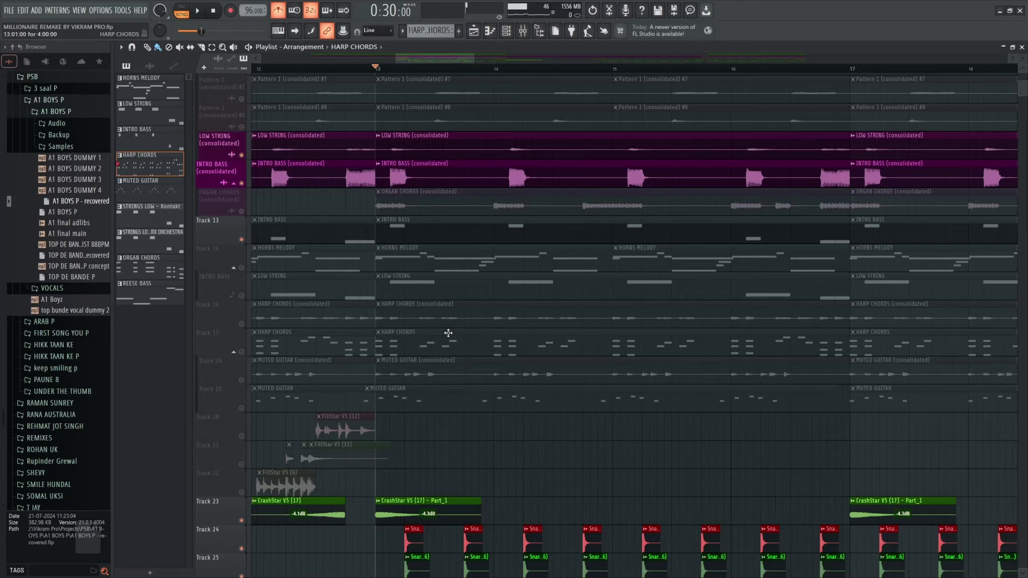
# Step: Solo the Pattern 1 (consolidated) track and unmute its layers #2 through #8
pyautogui.scroll(-6, 448, 333)
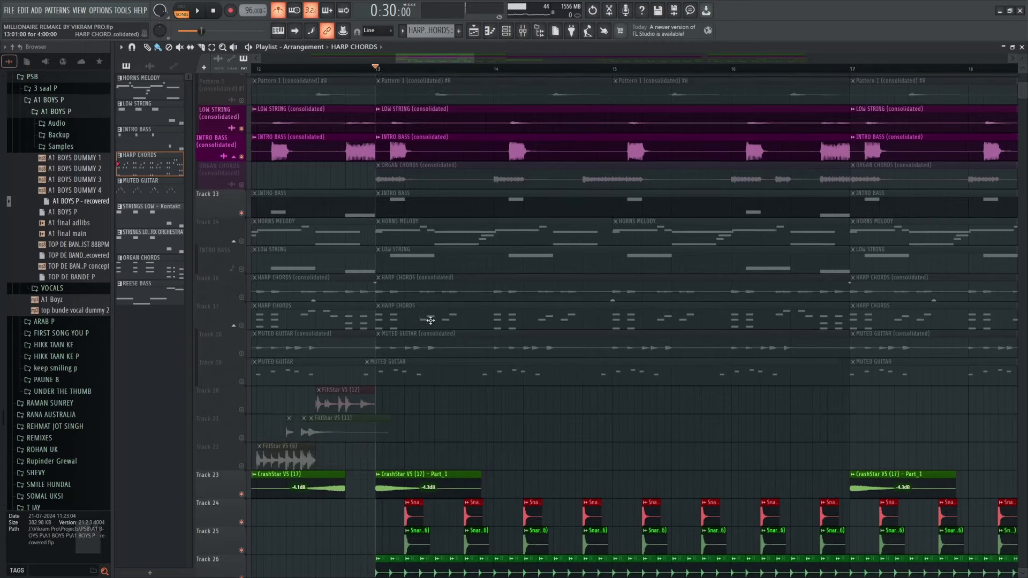
pyautogui.scroll(2, 455, 374)
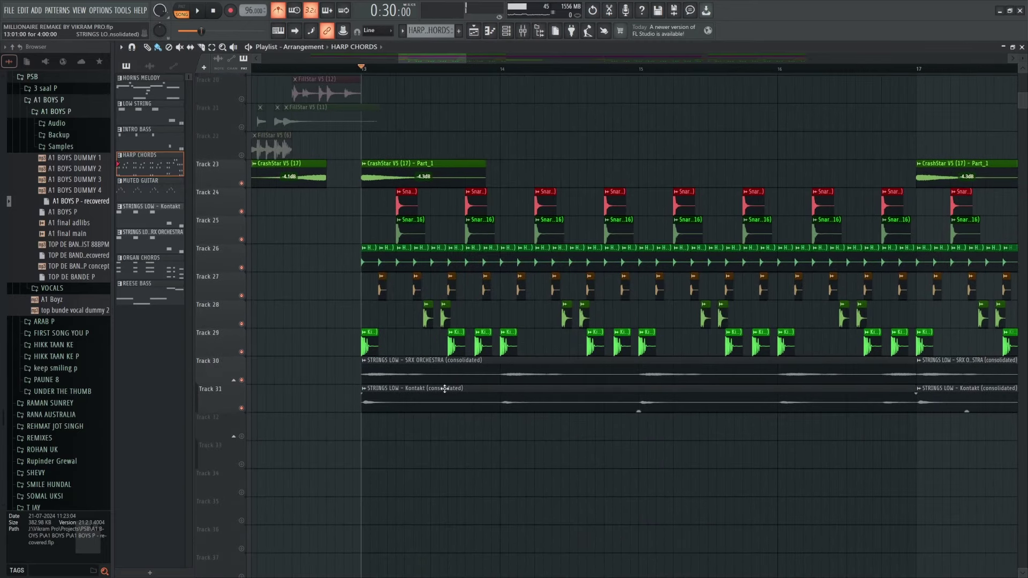
pyautogui.scroll(7, 444, 400)
pyautogui.scroll(3, 443, 400)
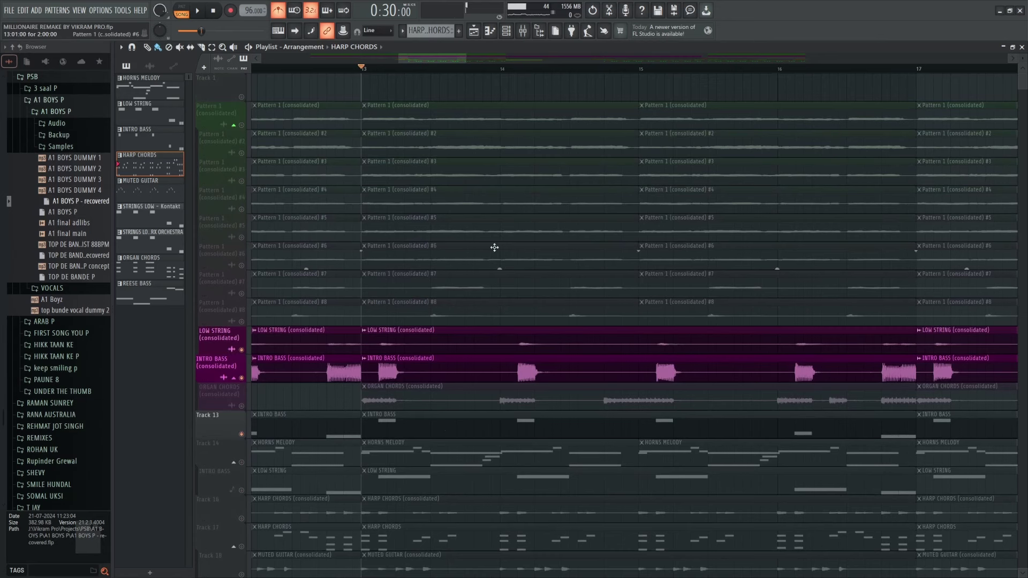
pyautogui.scroll(-4, 494, 247)
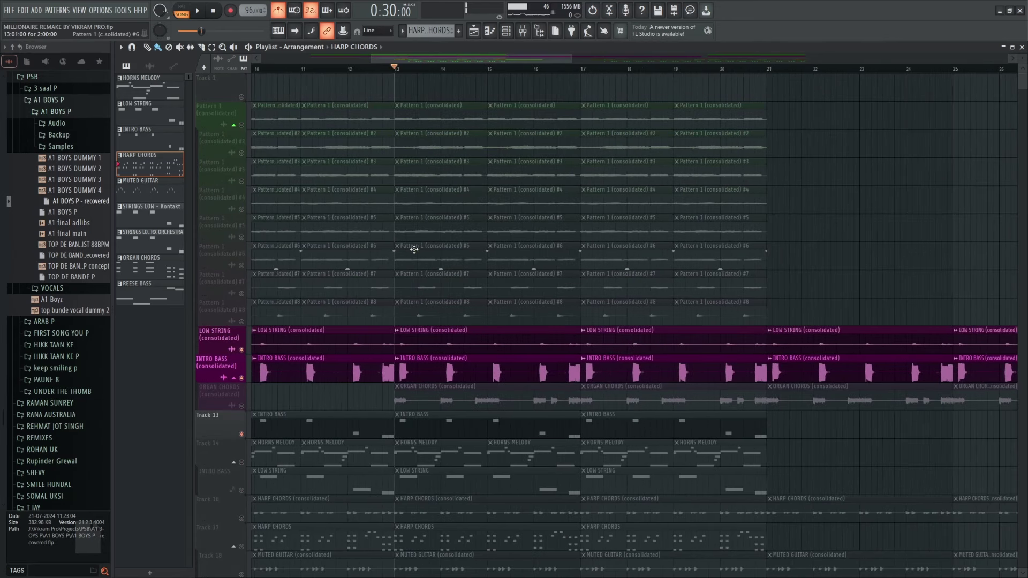
pyautogui.scroll(3, 390, 209)
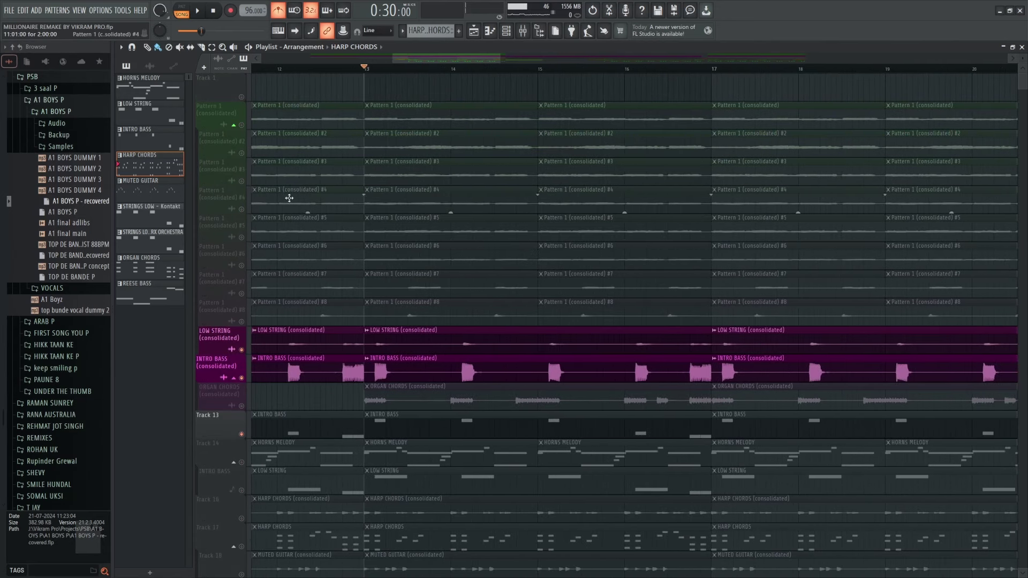
pyautogui.rightClick(244, 124)
pyautogui.click(242, 153)
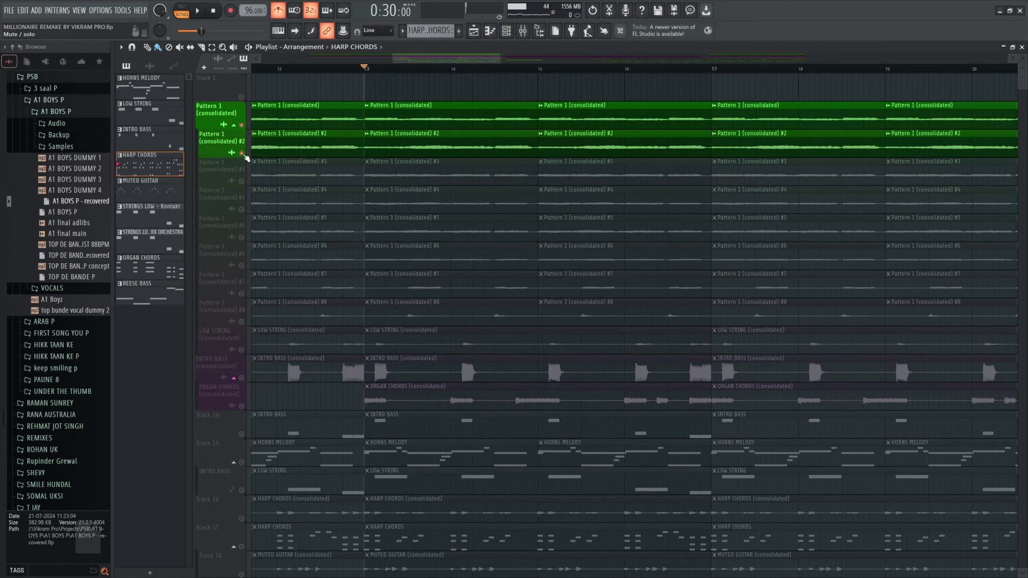
pyautogui.click(241, 182)
pyautogui.click(241, 210)
pyautogui.click(241, 237)
pyautogui.click(242, 265)
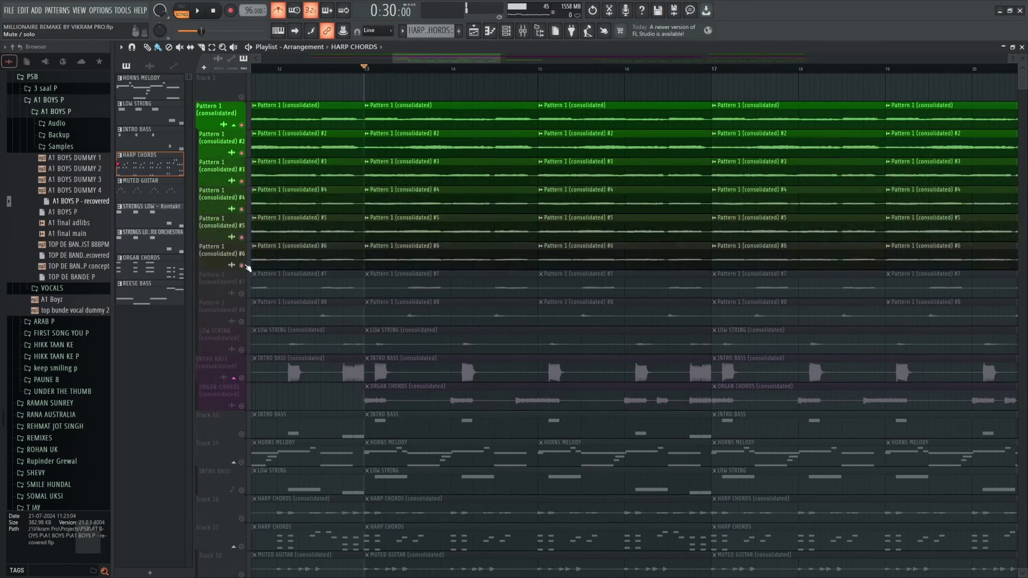
pyautogui.click(242, 293)
pyautogui.click(242, 322)
# Step: Turn off the metronome and play the eight Pattern 1 layers together from bar 13
pyautogui.press('space')
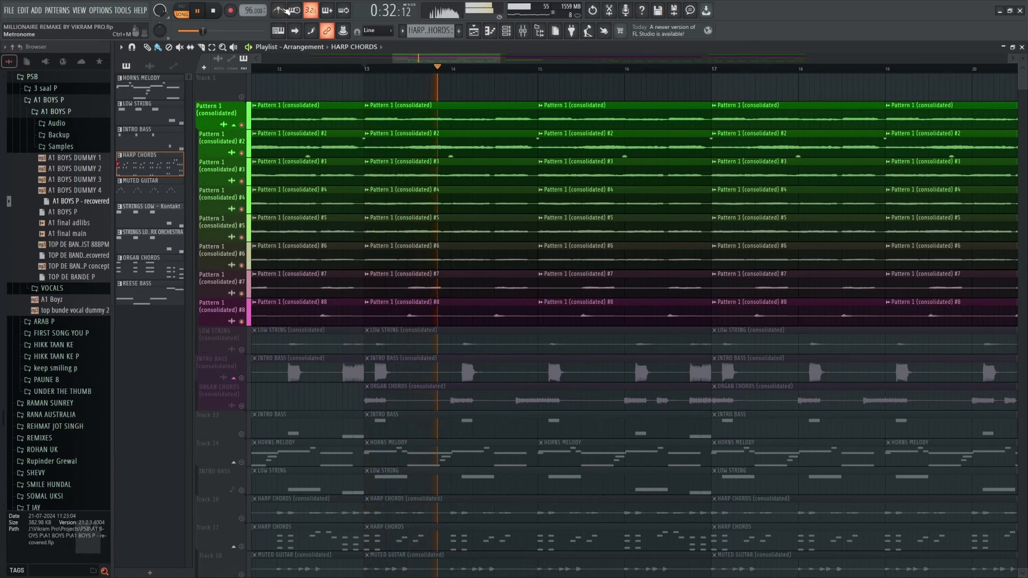
pyautogui.scroll(1, 532, 234)
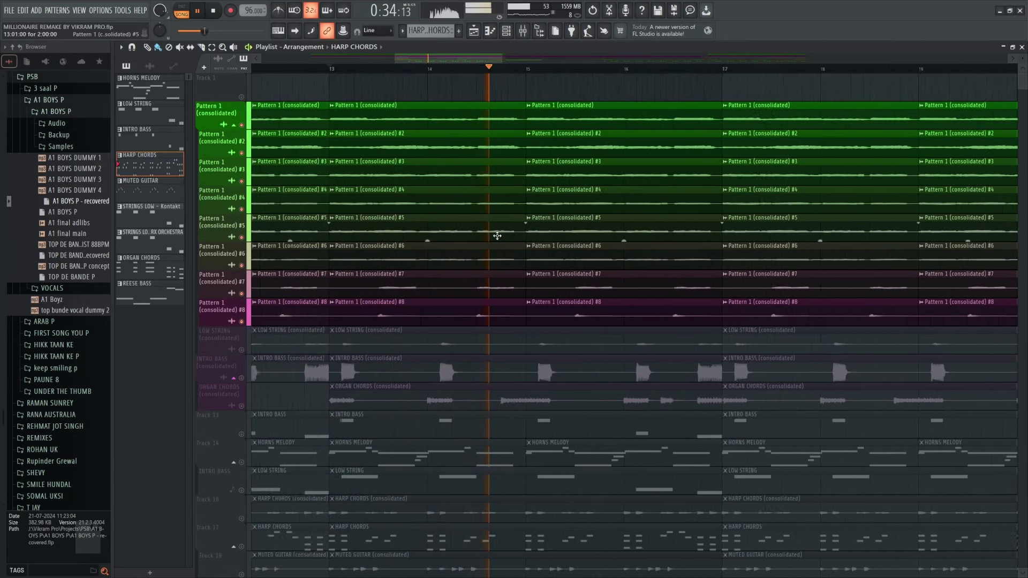
pyautogui.scroll(-1, 472, 235)
pyautogui.press('space')
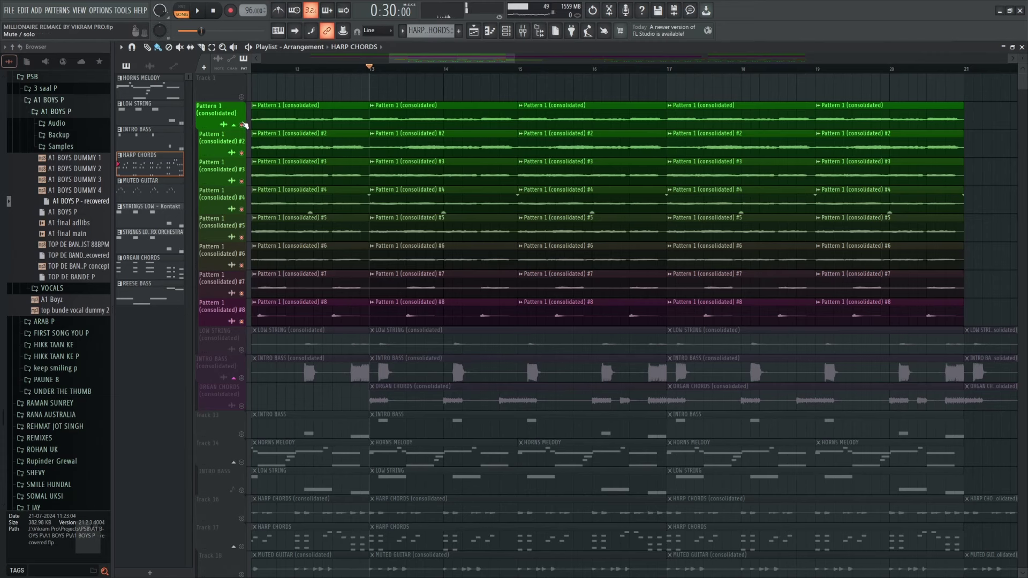
# Step: Isolate Pattern 1 (consolidated) together with layer #2 and play the pair from bar 13
pyautogui.rightClick(242, 125)
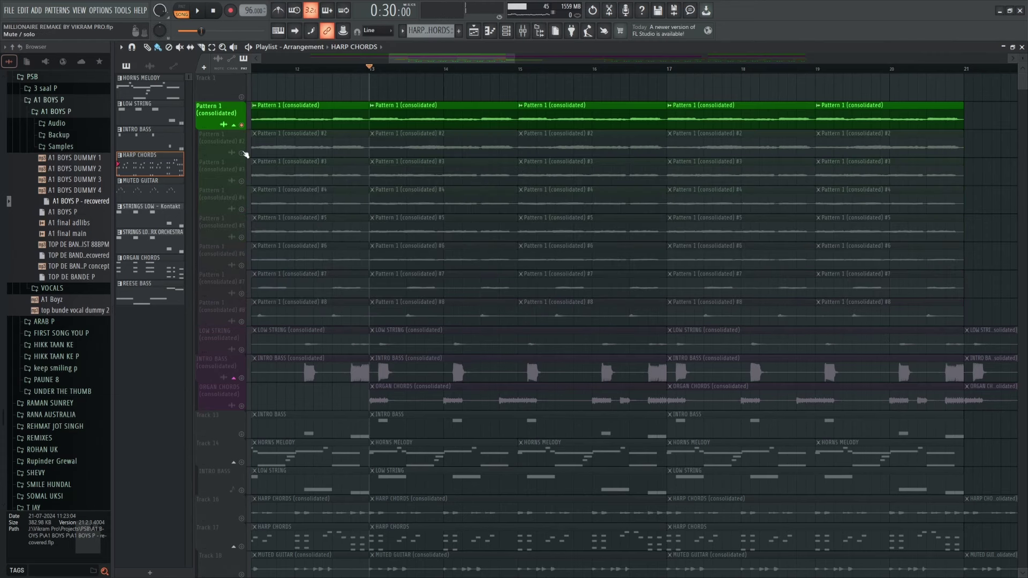
pyautogui.click(242, 153)
pyautogui.press('space')
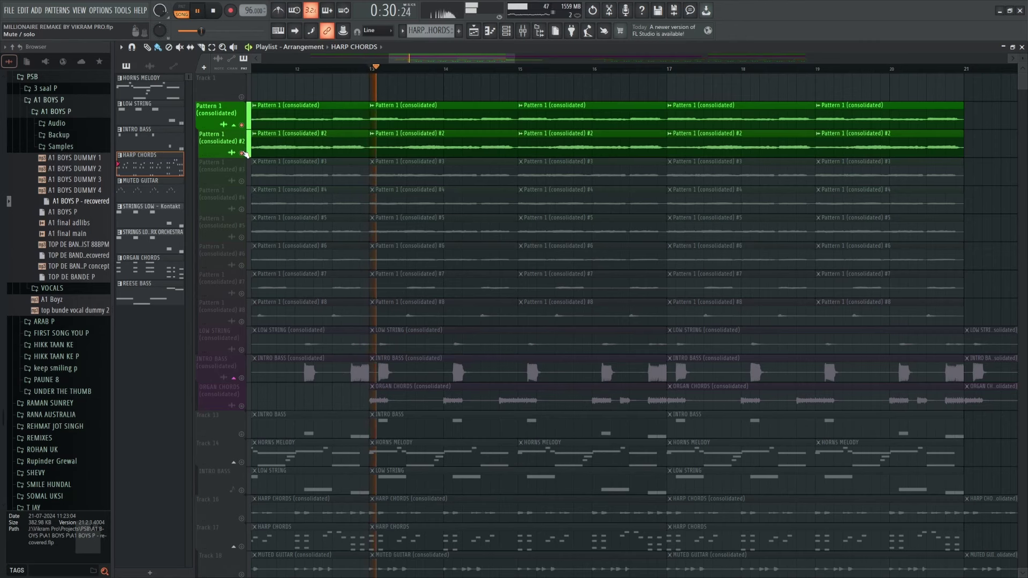
pyautogui.scroll(-2, 397, 169)
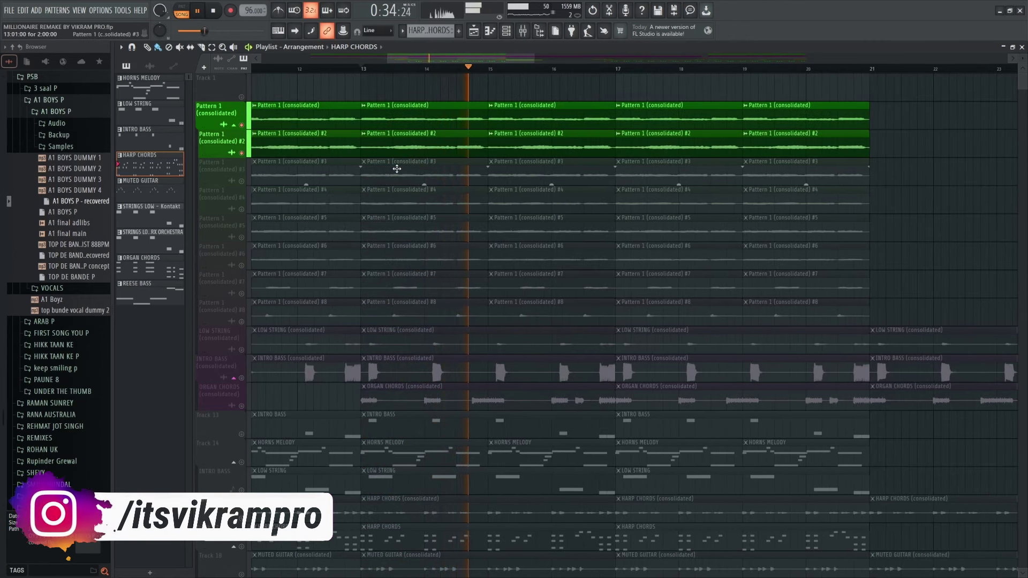
pyautogui.press('space')
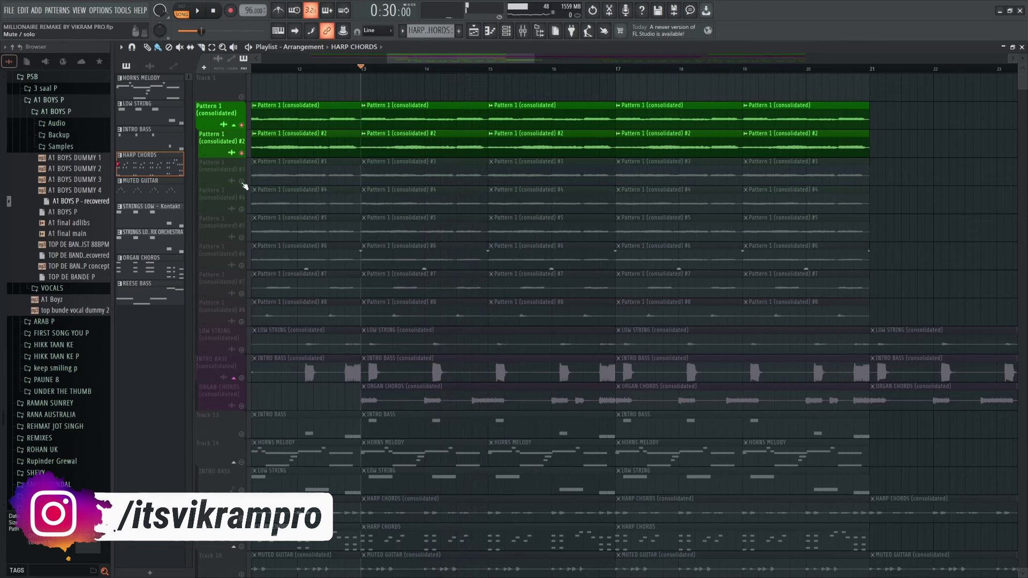
# Step: Solo and play Pattern 1 (consolidated) layer #3 from bar 13, followed by layer #4 on its own
pyautogui.rightClick(241, 182)
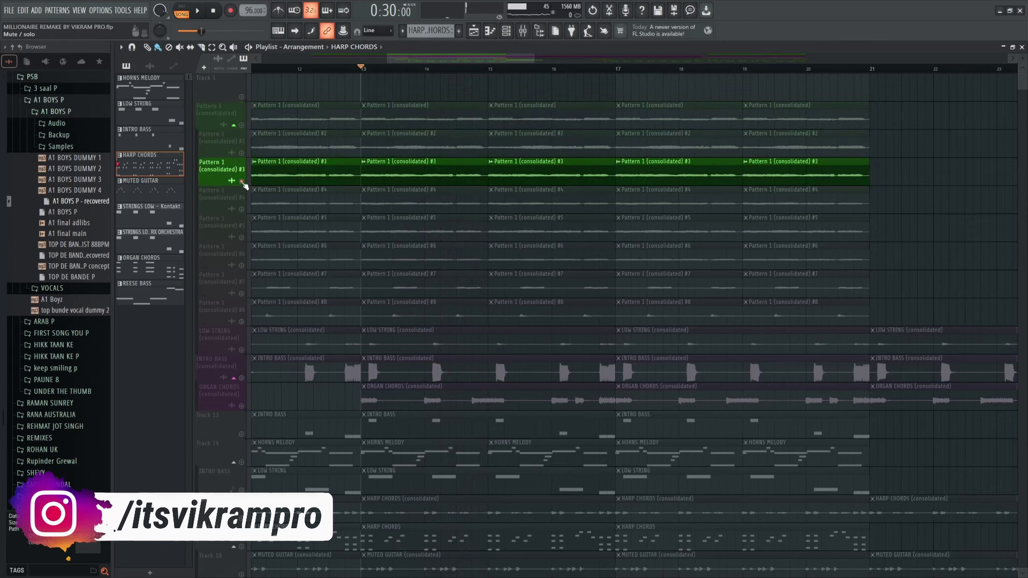
pyautogui.press('space')
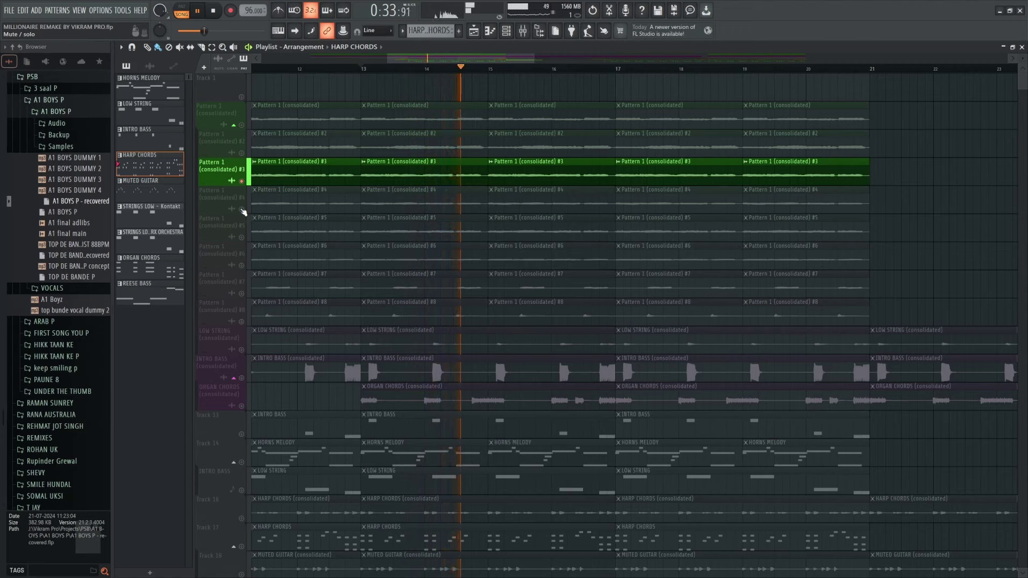
pyautogui.press('space')
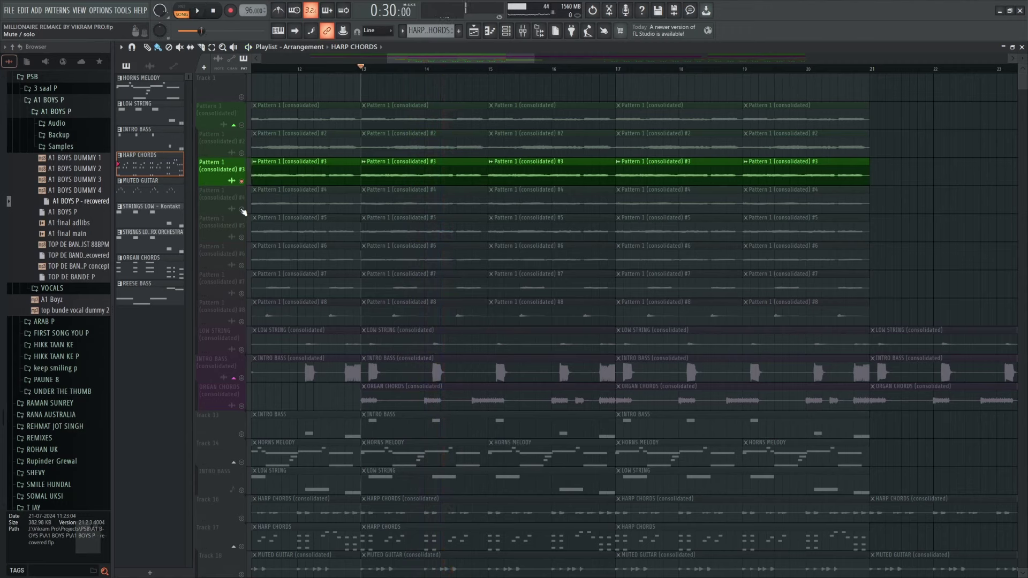
pyautogui.click(242, 210)
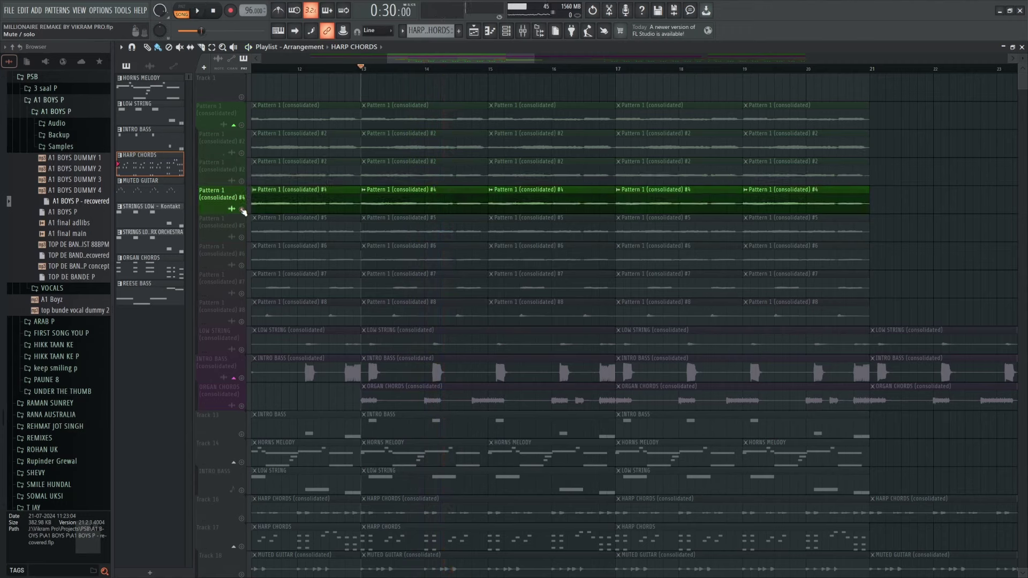
pyautogui.press('space')
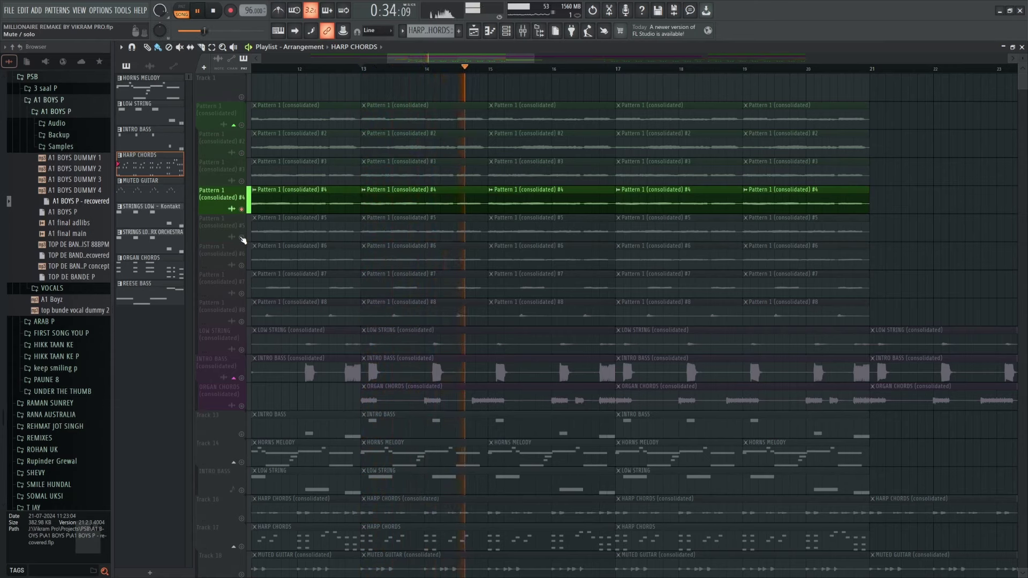
pyautogui.press('space')
# Step: Unmute Pattern 1 layers #5 through #8 one by one on top of layer #4, playing the growing stack from bar 13
pyautogui.click(243, 240)
pyautogui.press('space')
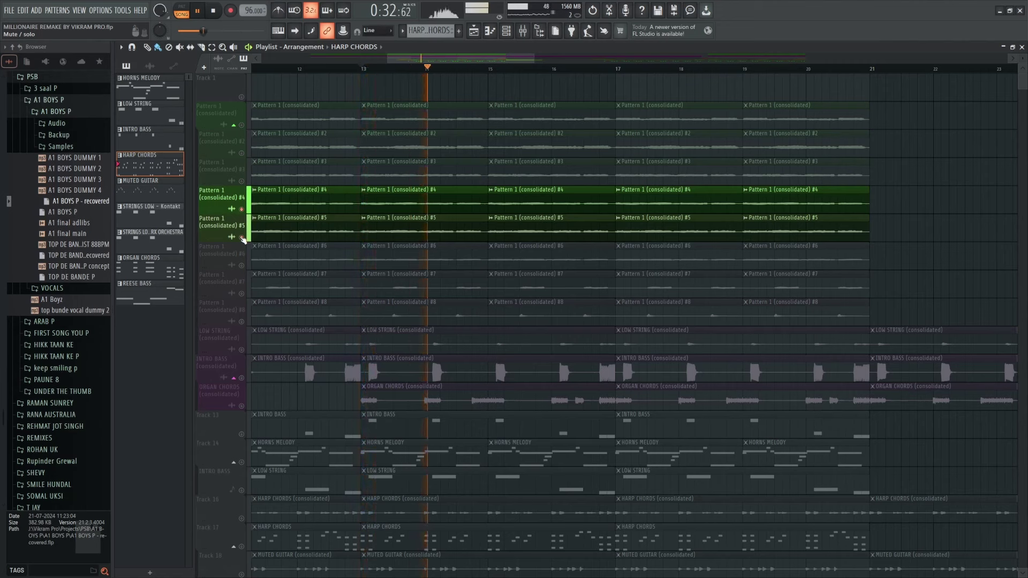
pyautogui.press('space')
pyautogui.click(243, 267)
pyautogui.press('space')
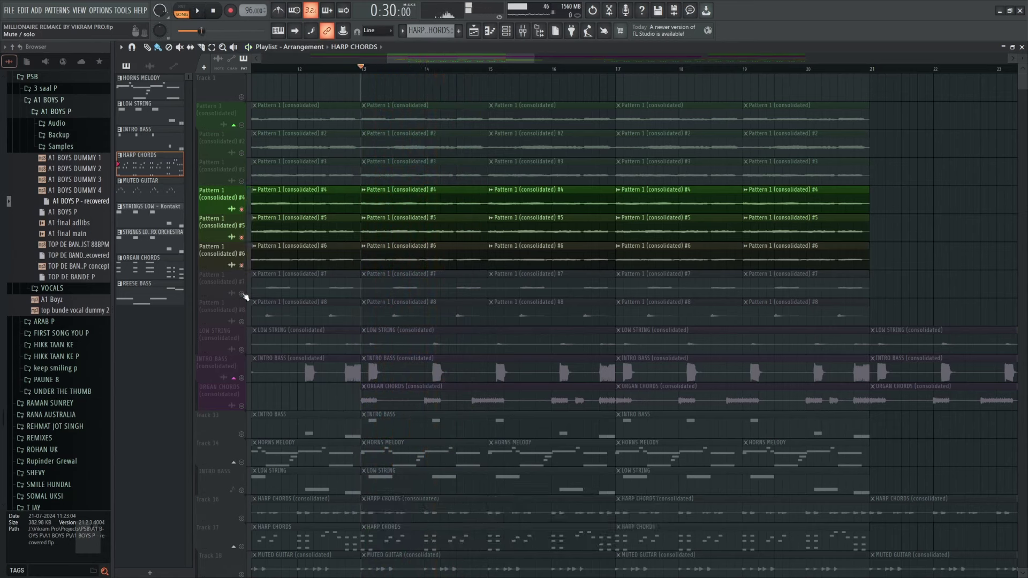
pyautogui.click(241, 293)
pyautogui.press('space')
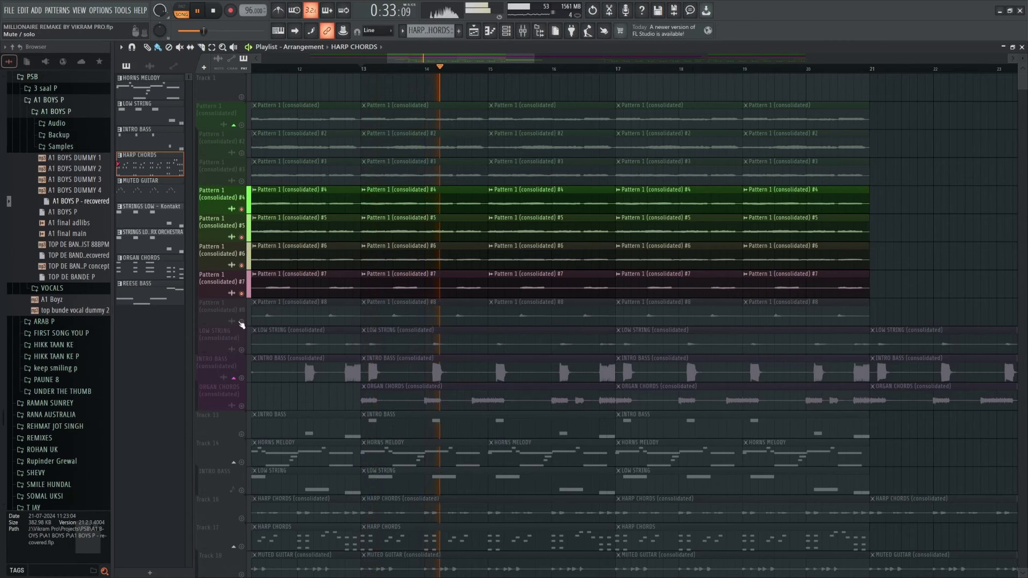
pyautogui.click(241, 322)
pyautogui.press('space')
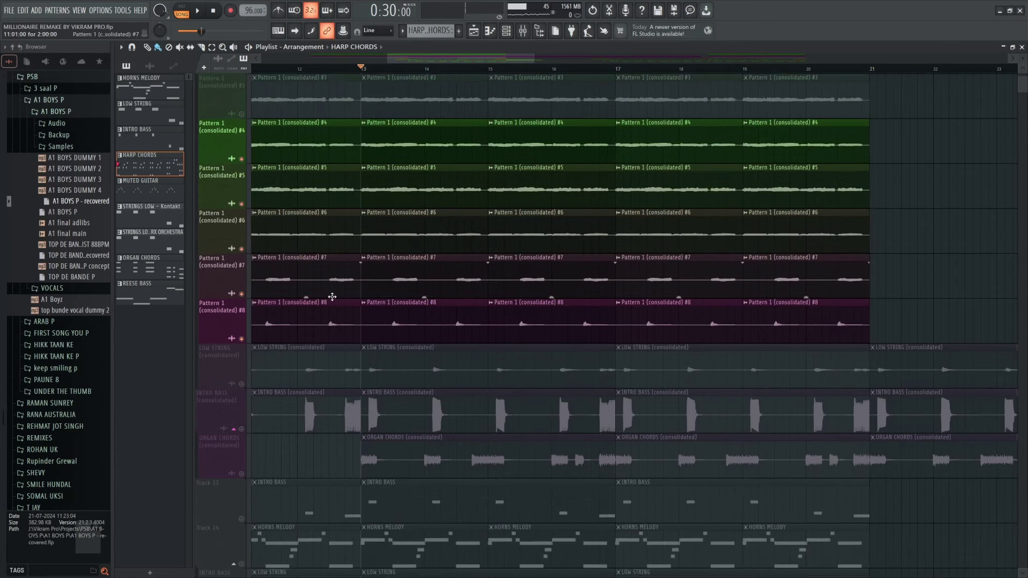
# Step: Isolate Pattern 1 (consolidated) layers #7 and #8 and play the pair from bar 13
pyautogui.scroll(2, 332, 297)
pyautogui.scroll(4, 385, 298)
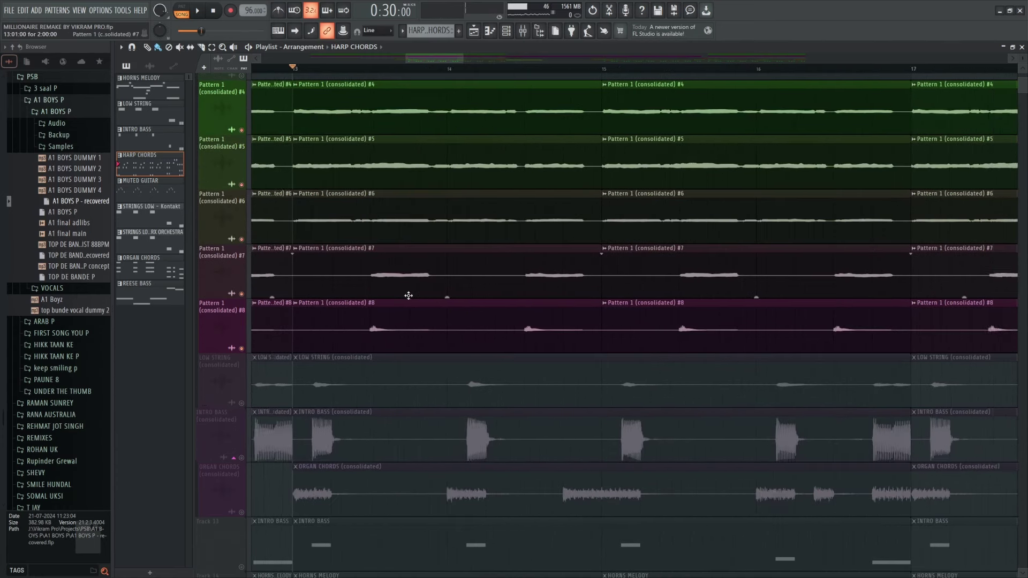
pyautogui.rightClick(241, 294)
pyautogui.click(243, 349)
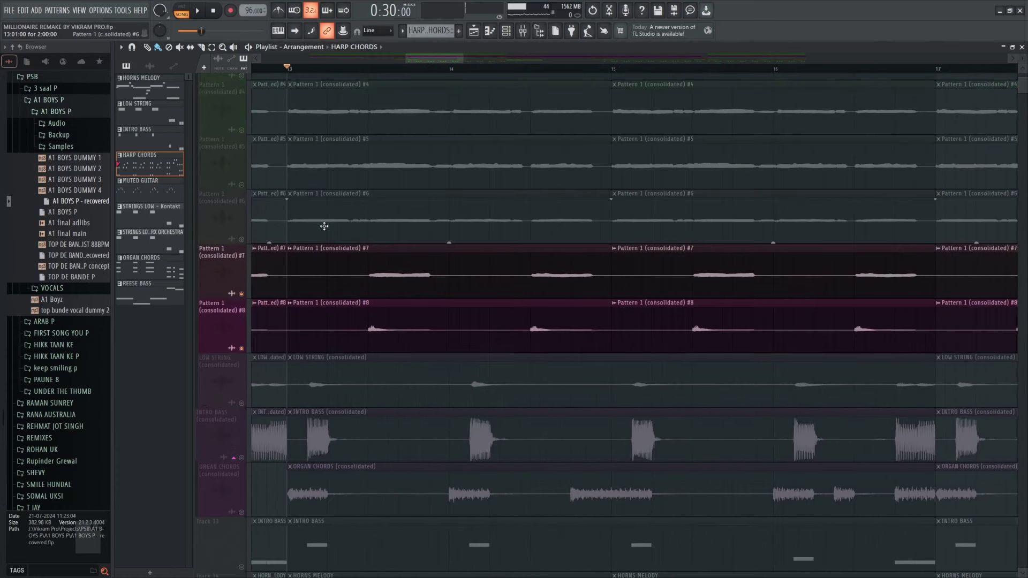
pyautogui.scroll(-1, 329, 187)
pyautogui.press('space')
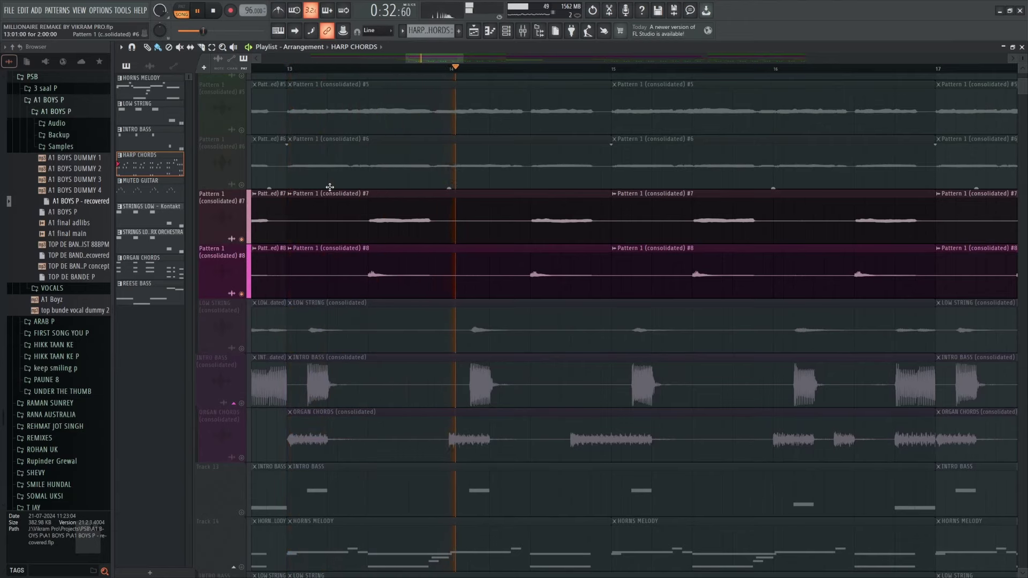
pyautogui.scroll(-2, 566, 188)
pyautogui.scroll(-3, 445, 195)
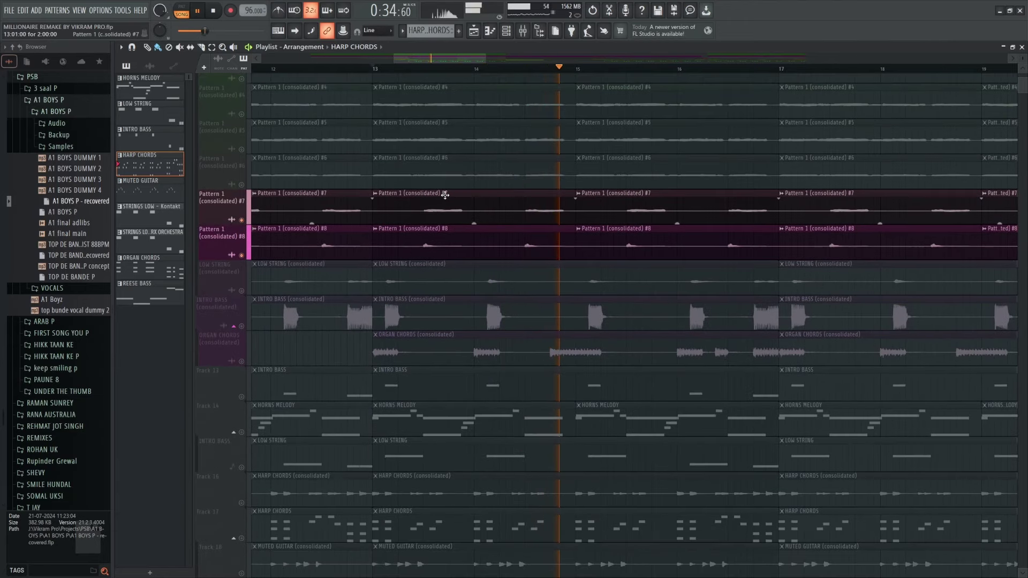
pyautogui.press('space')
pyautogui.scroll(-1, 445, 195)
pyautogui.scroll(-1, 358, 263)
pyautogui.scroll(3, 342, 310)
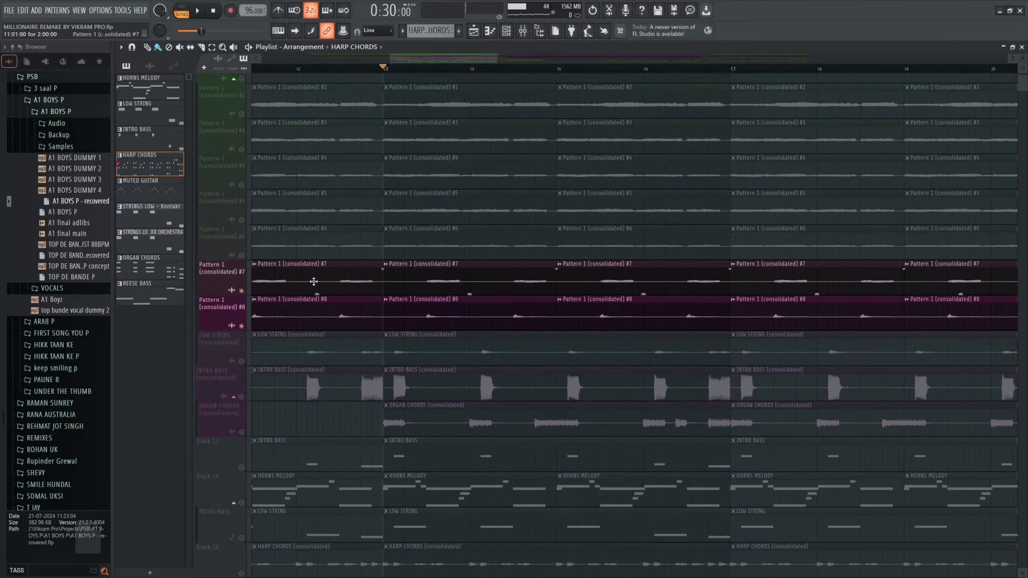
# Step: Solo LOW STRING (consolidated), start playback from bar 13 and bring in INTRO BASS (consolidated) alongside it
pyautogui.scroll(-3, 323, 356)
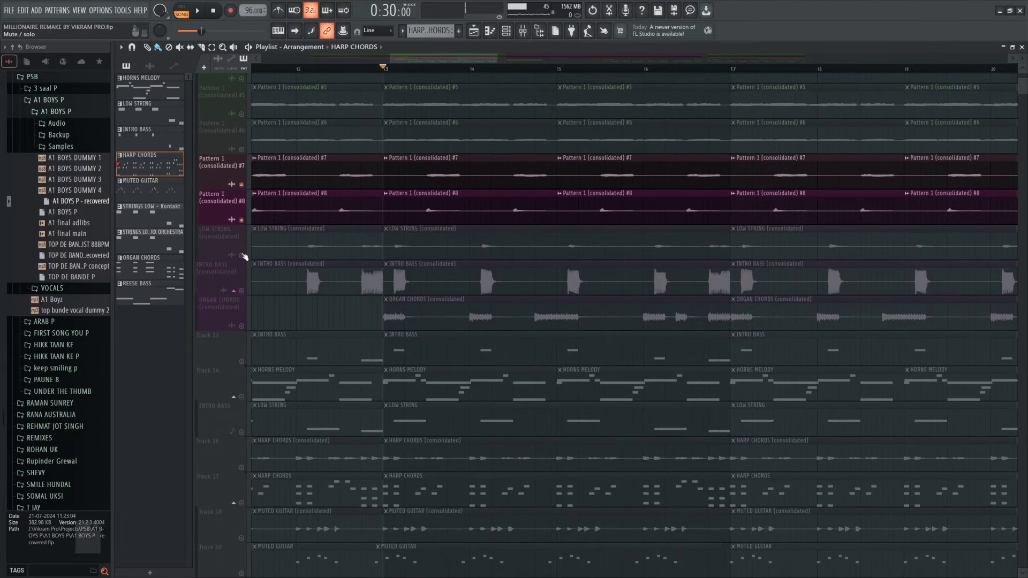
pyautogui.click(244, 257)
pyautogui.press('space')
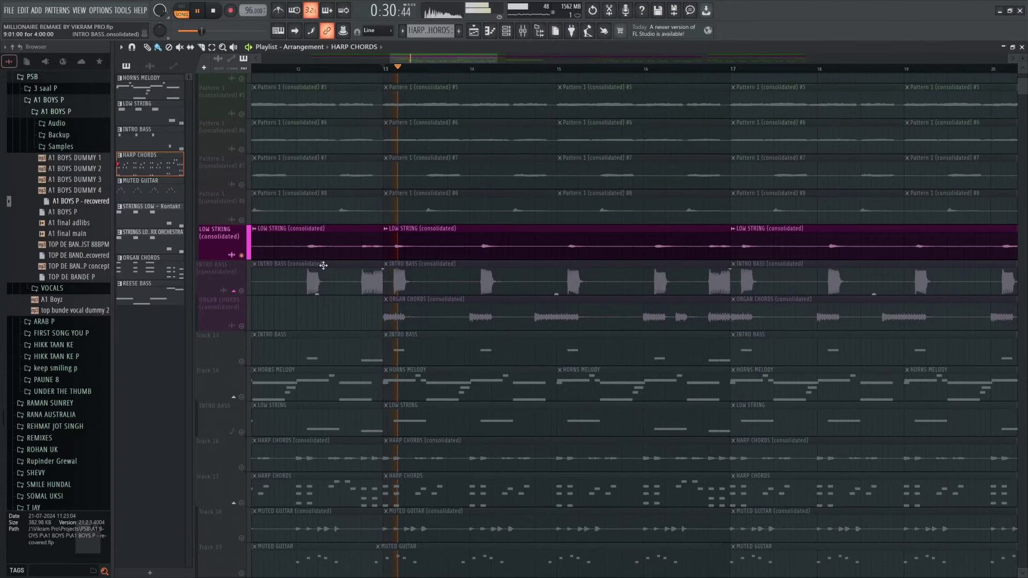
pyautogui.click(241, 291)
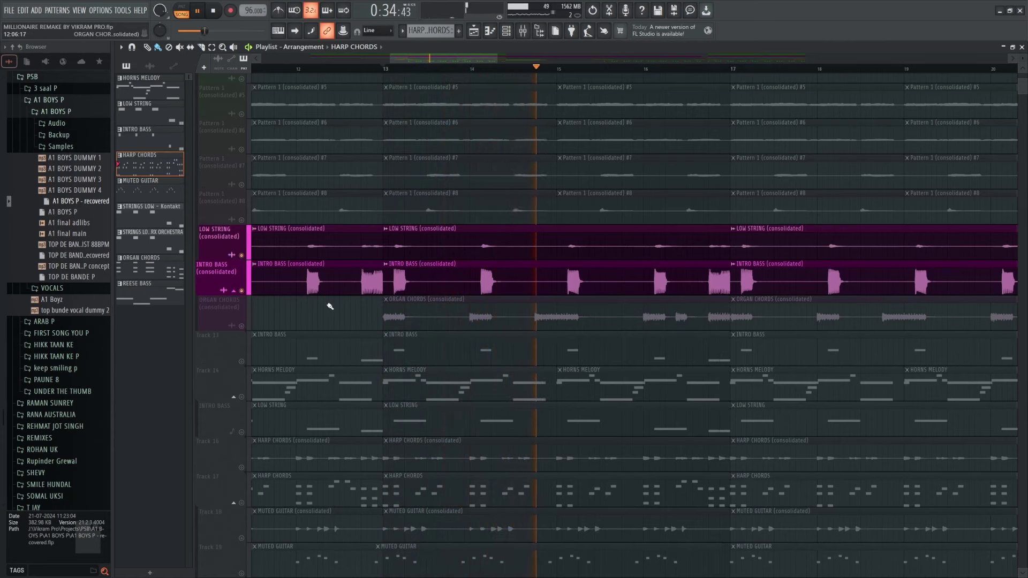
pyautogui.press('space')
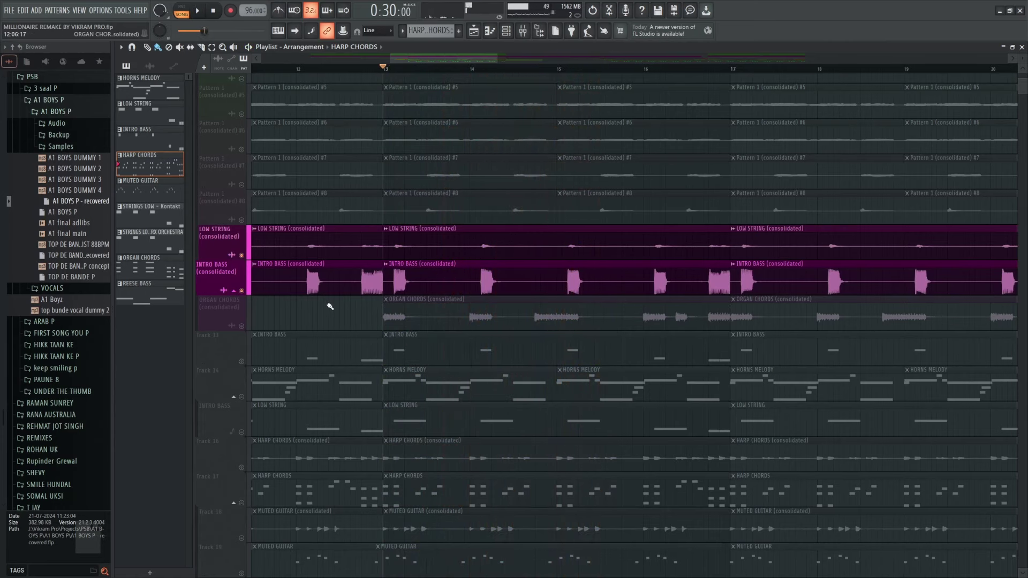
# Step: Solo ORGAN CHORDS (consolidated), play it from bar 13 and turn the metronome on
pyautogui.scroll(-2, 287, 323)
pyautogui.click(242, 326)
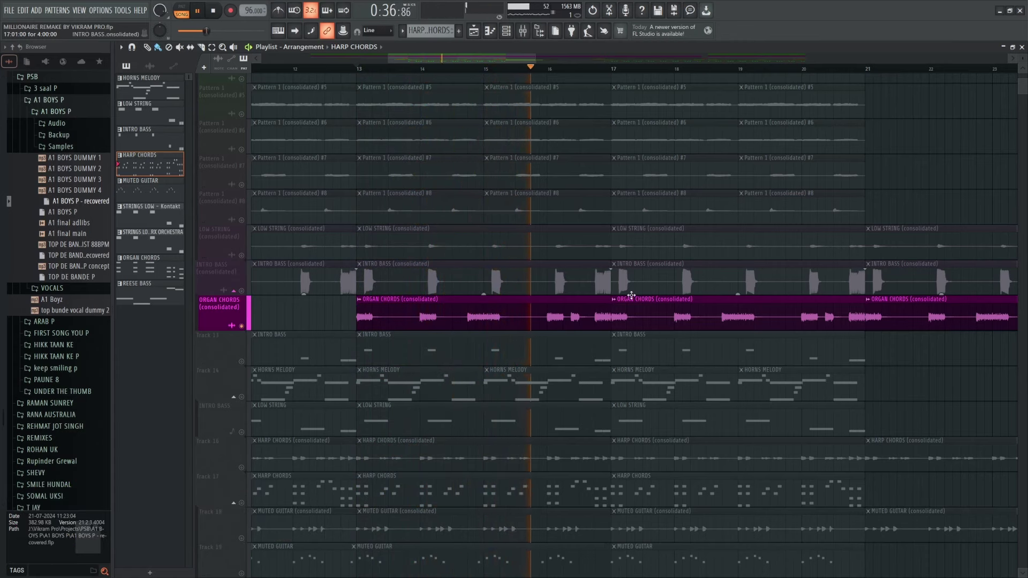
pyautogui.click(277, 10)
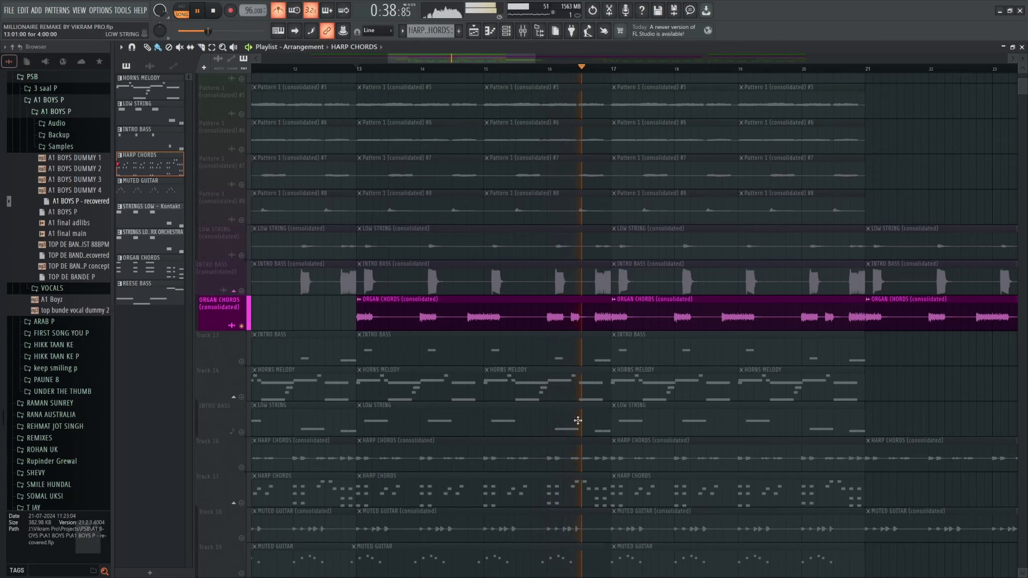
pyautogui.scroll(-2, 391, 432)
pyautogui.press('space')
# Step: Solo the HARP CHORDS (consolidated) audio on Track 16, play it, and check its pattern's notes in the piano roll
pyautogui.scroll(-3, 285, 381)
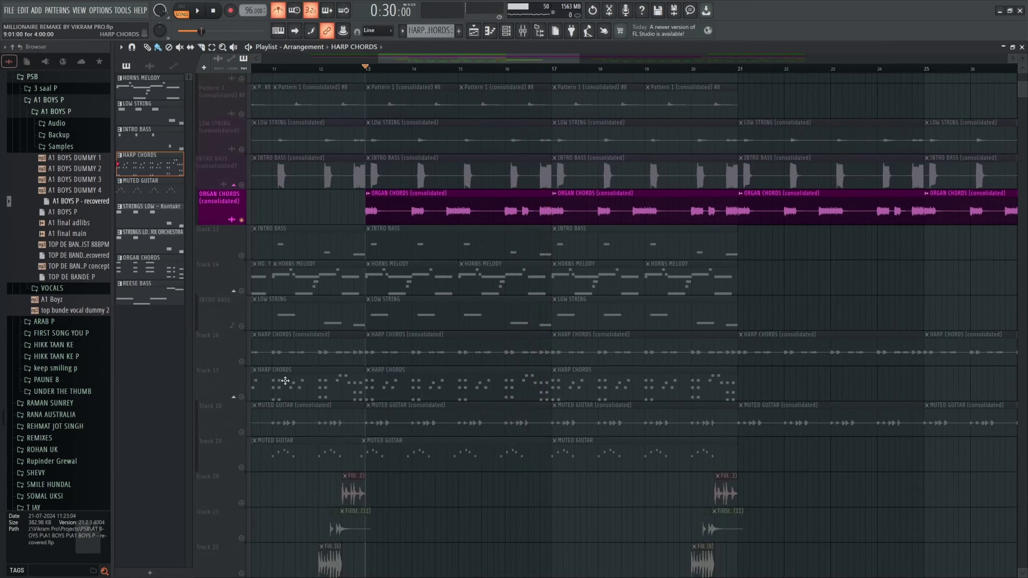
pyautogui.click(244, 363)
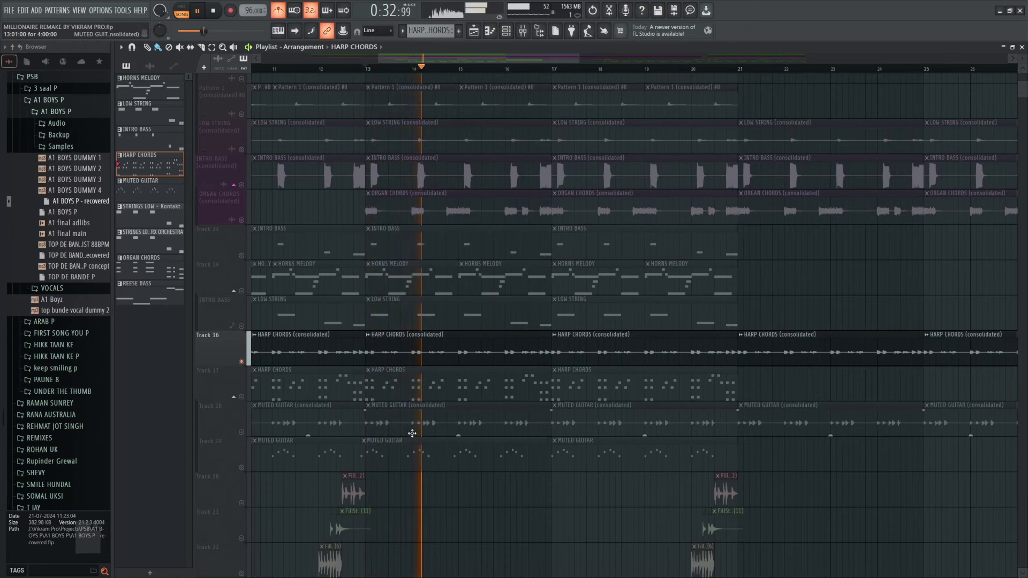
pyautogui.scroll(3, 411, 424)
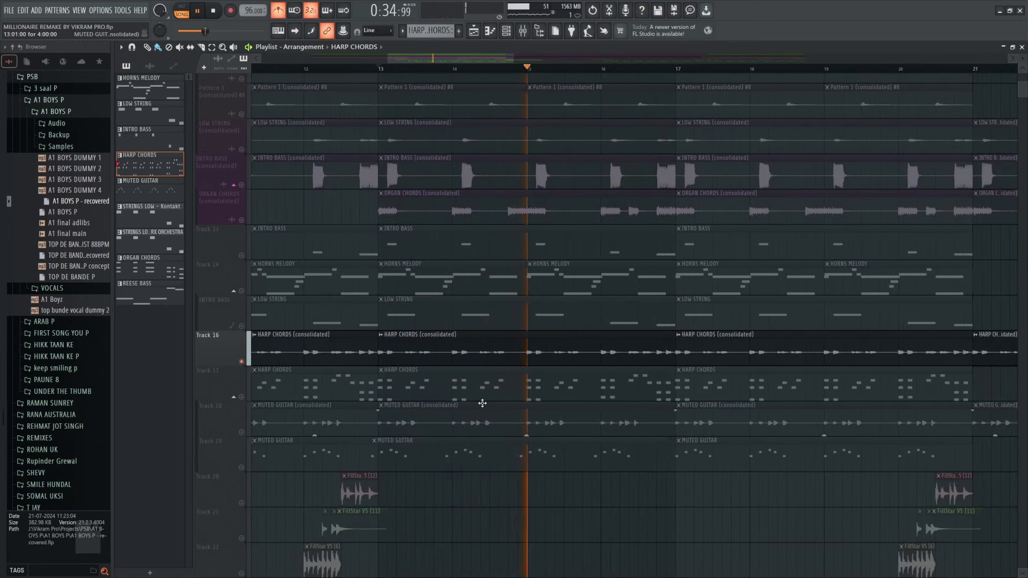
pyautogui.doubleClick(477, 393)
pyautogui.scroll(-3, 167, 359)
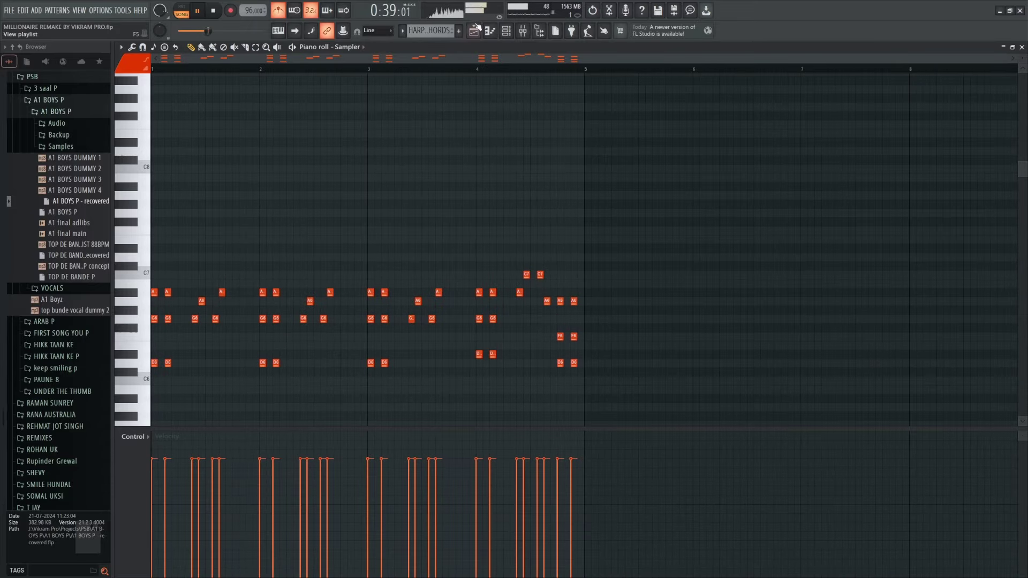
pyautogui.press('F5')
pyautogui.press('space')
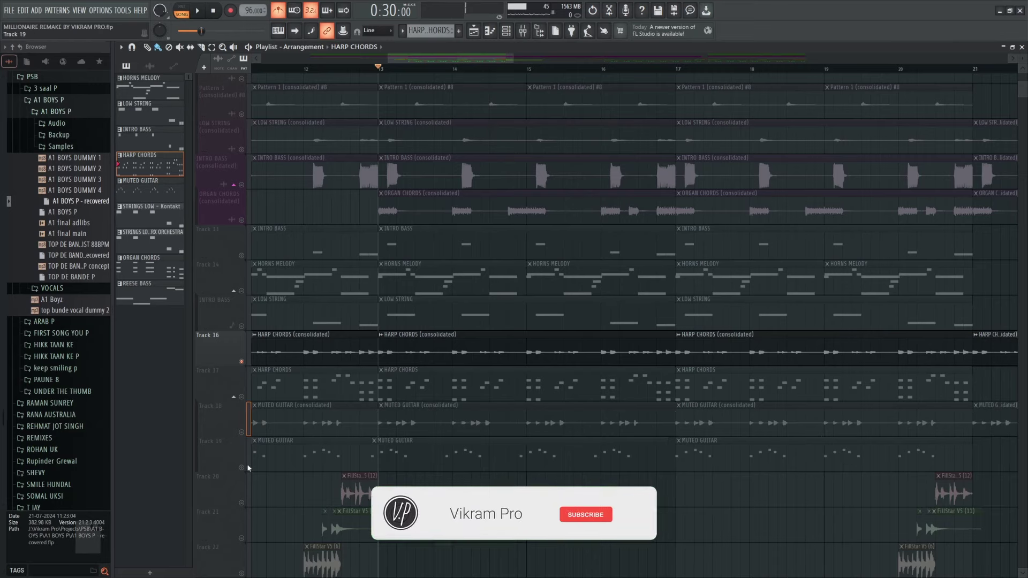
# Step: Unmute Track 18 beside the harp chords and check the MUTED GUITAR pattern's notes in the piano roll
pyautogui.click(242, 433)
pyautogui.doubleClick(397, 449)
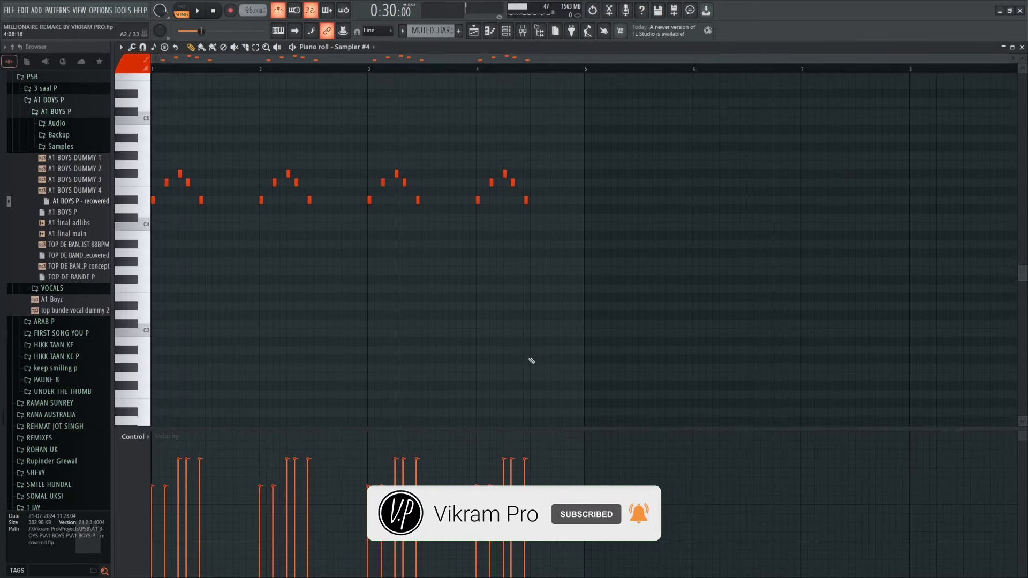
pyautogui.click(483, 34)
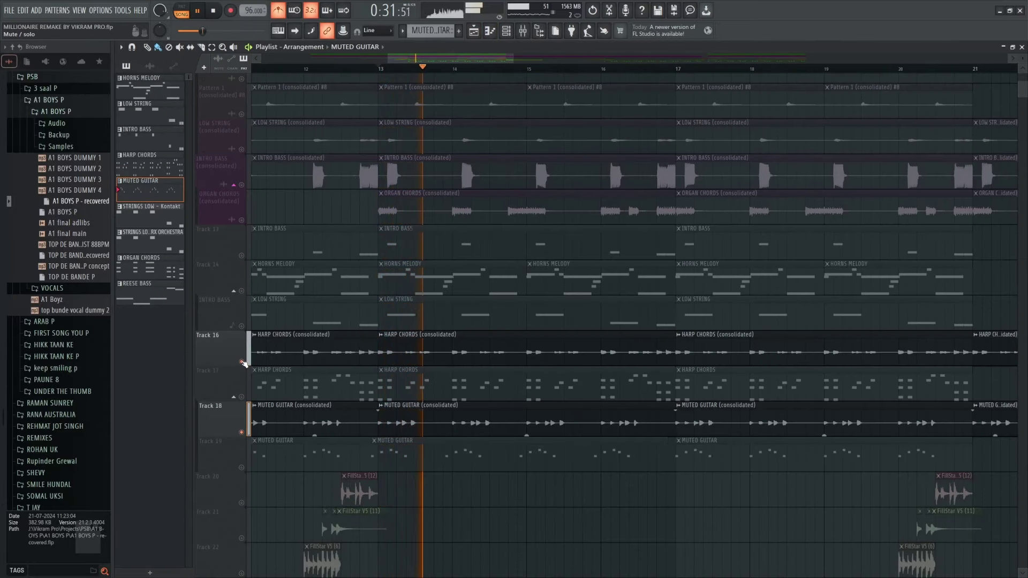
# Step: Play the MUTED GUITAR (consolidated) track alone from bar 13 while looking over the drum, strings and Reese bass tracks below
pyautogui.scroll(-2, 471, 419)
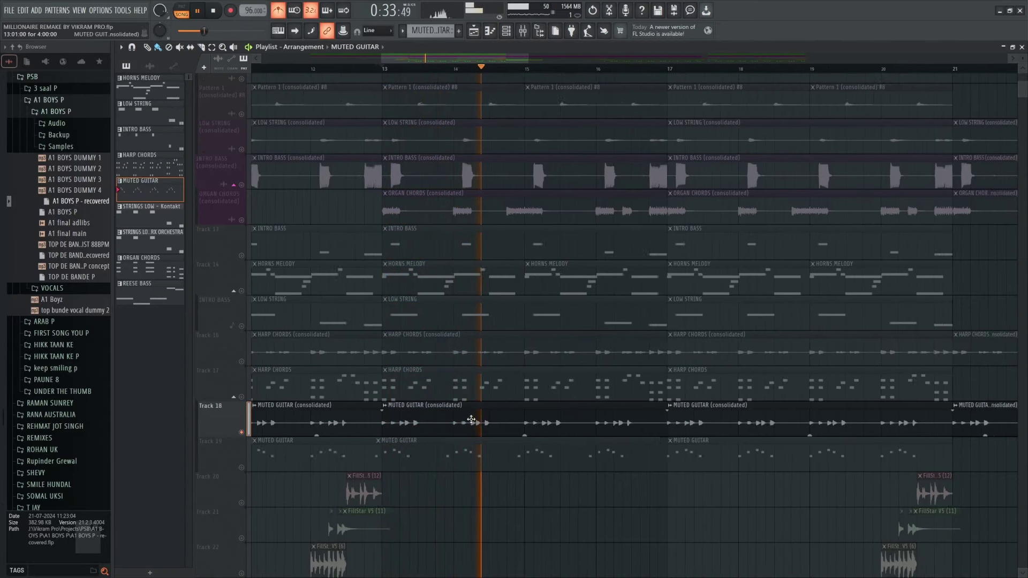
pyautogui.scroll(-2, 398, 420)
pyautogui.scroll(-4, 423, 319)
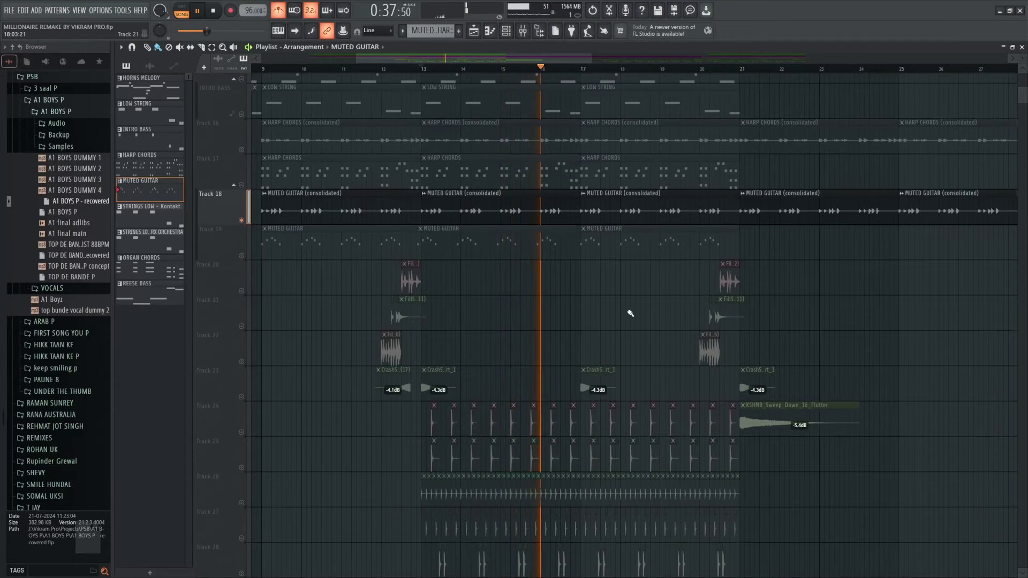
pyautogui.scroll(-1, 568, 397)
pyautogui.scroll(-8, 542, 402)
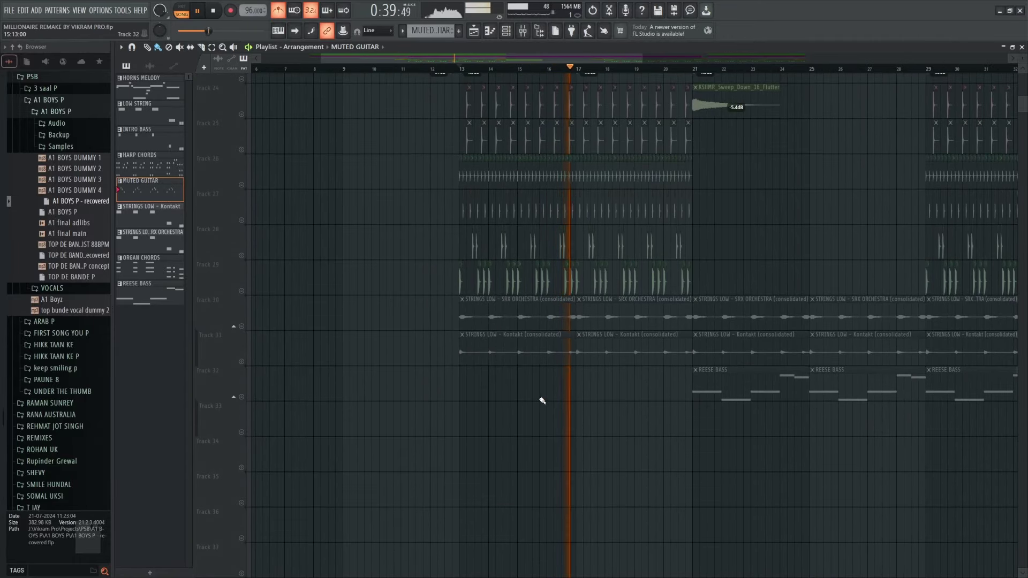
pyautogui.scroll(5, 657, 402)
pyautogui.scroll(11, 592, 328)
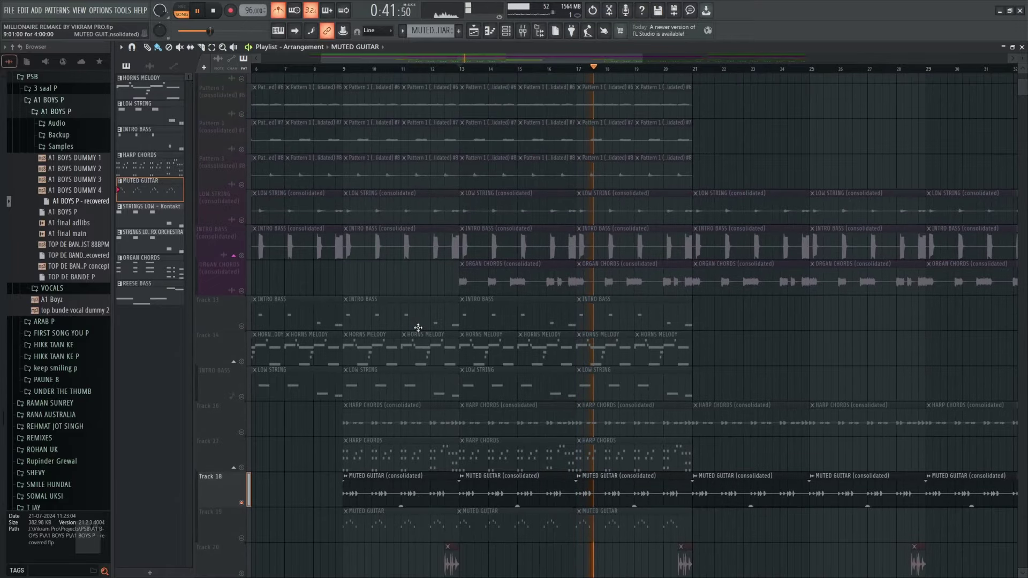
pyautogui.press('space')
# Step: Unmute all playlist tracks and play the intro section from bar 5
pyautogui.scroll(4, 301, 367)
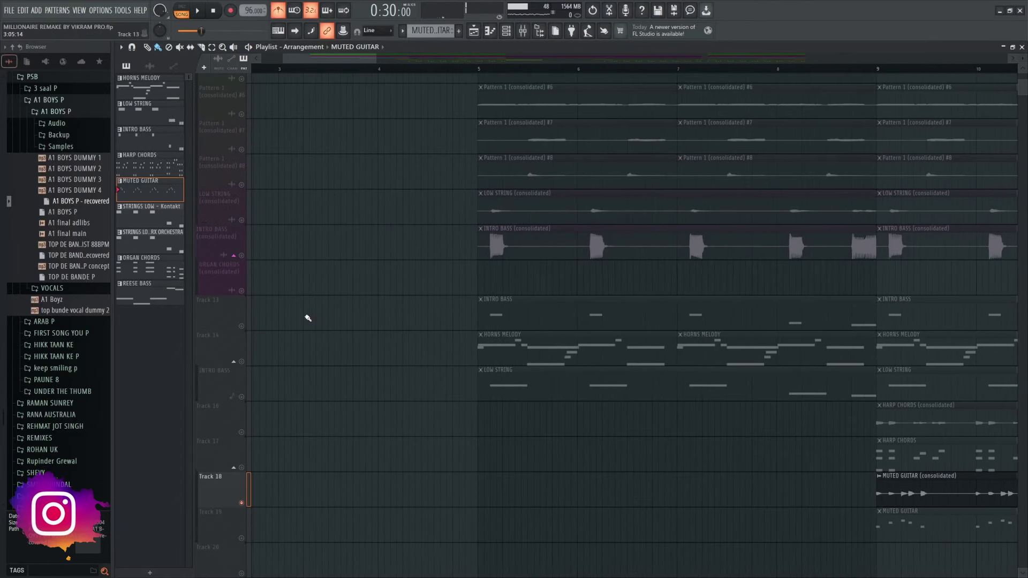
pyautogui.scroll(2, 568, 279)
pyautogui.moveTo(246, 328); pyautogui.dragTo(236, 348)
pyautogui.scroll(5, 421, 282)
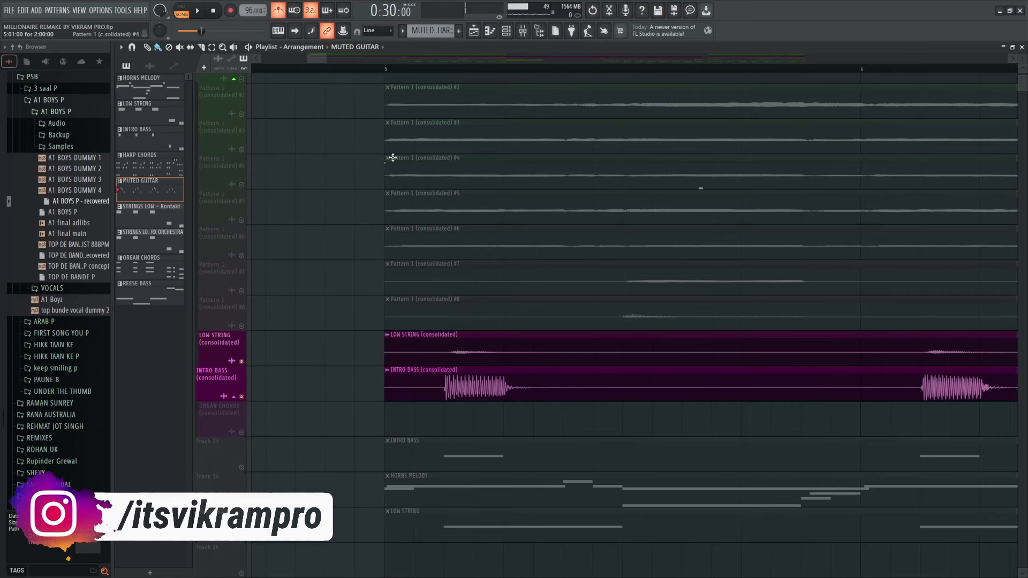
pyautogui.click(241, 114)
pyautogui.press('space')
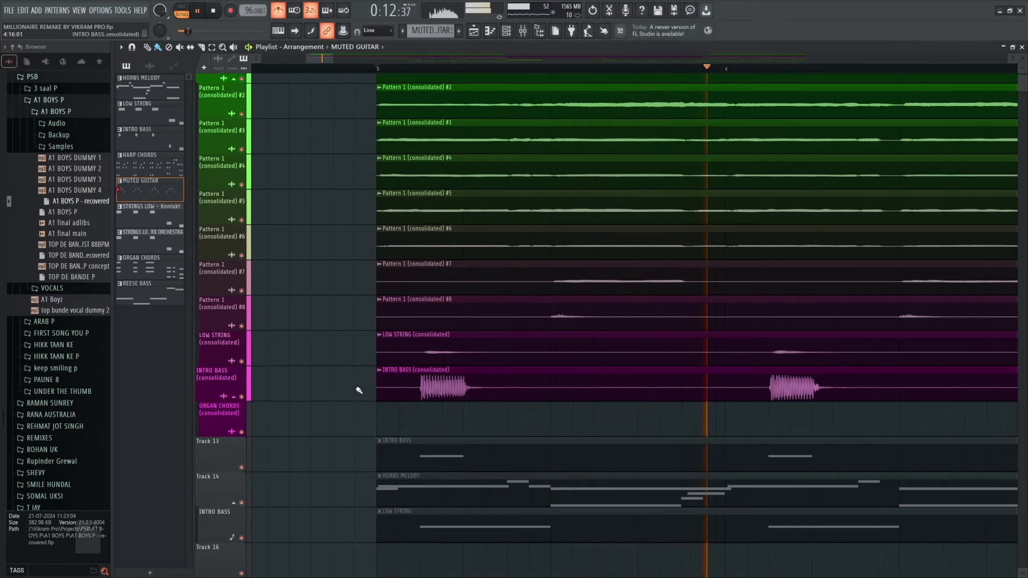
pyautogui.press('space')
# Step: Play only the INTRO BASS and LOW STRING consolidated tracks together from bar 5, and unmute all tracks
pyautogui.rightClick(242, 397)
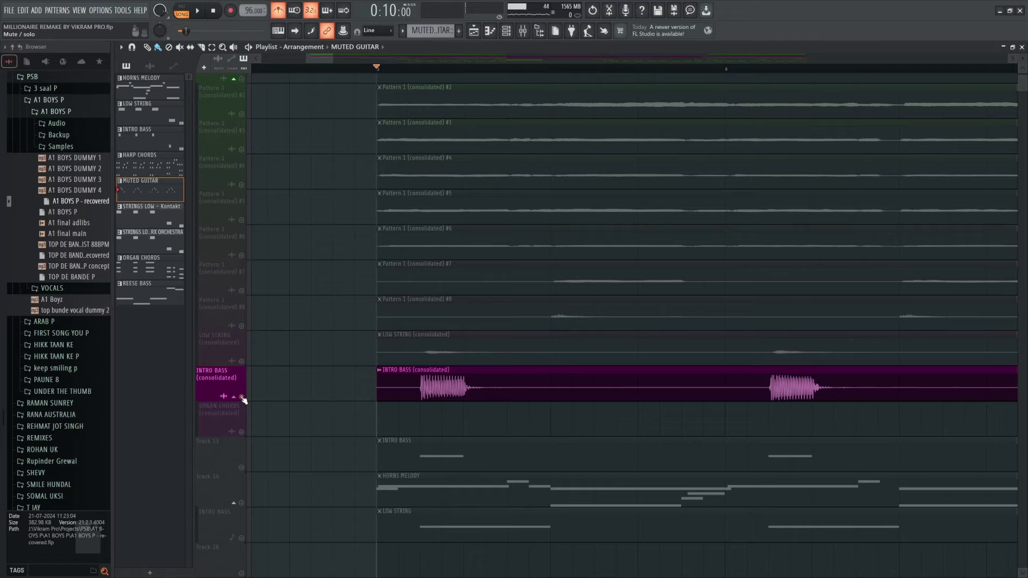
pyautogui.click(244, 362)
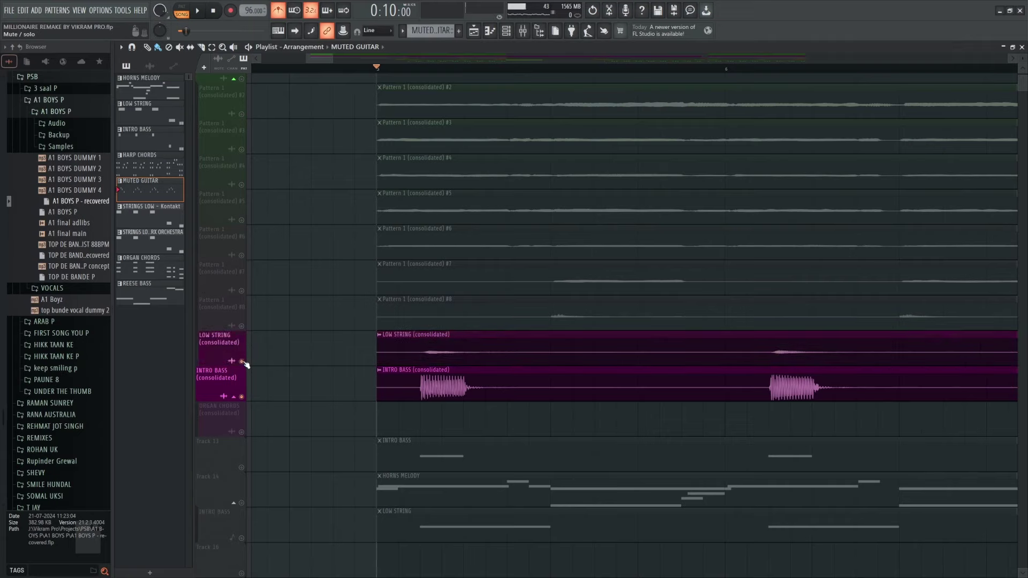
pyautogui.press('space')
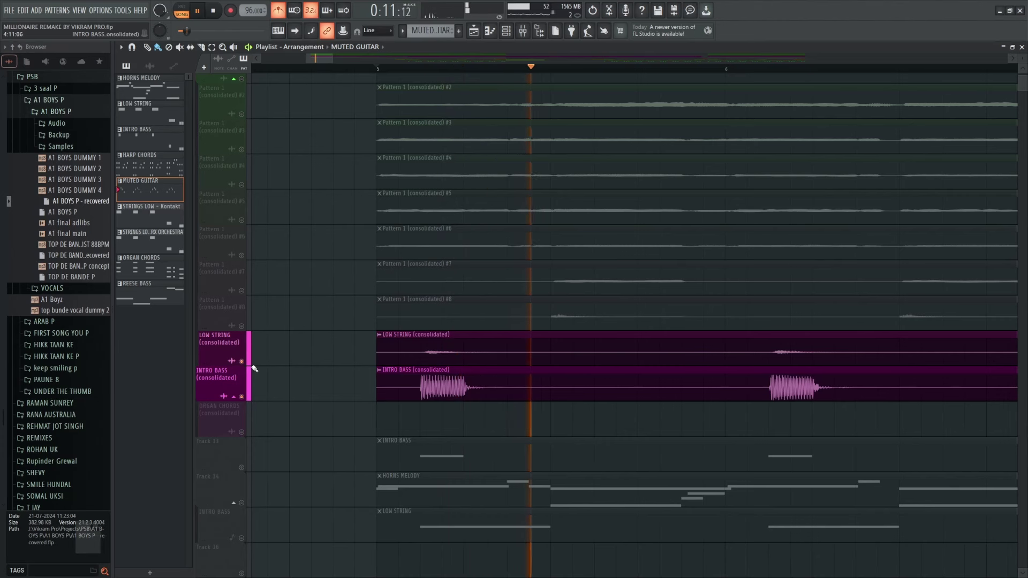
pyautogui.press('space')
pyautogui.rightClick(244, 362)
# Step: Isolate the FillStar V5 drum fills on Tracks 20, 21 and 22 and play them together from bar 12
pyautogui.scroll(-5, 386, 362)
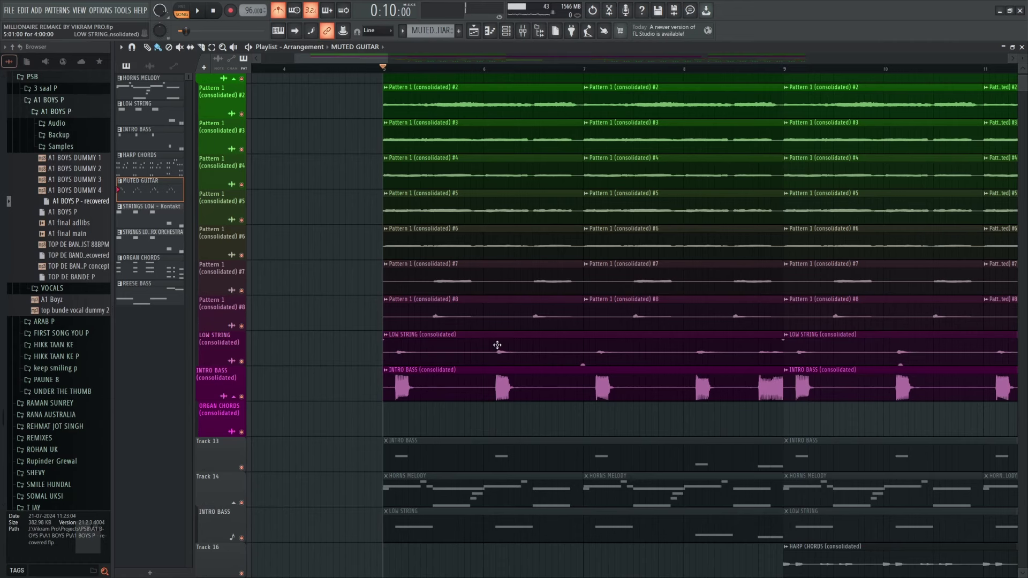
pyautogui.scroll(-2, 497, 345)
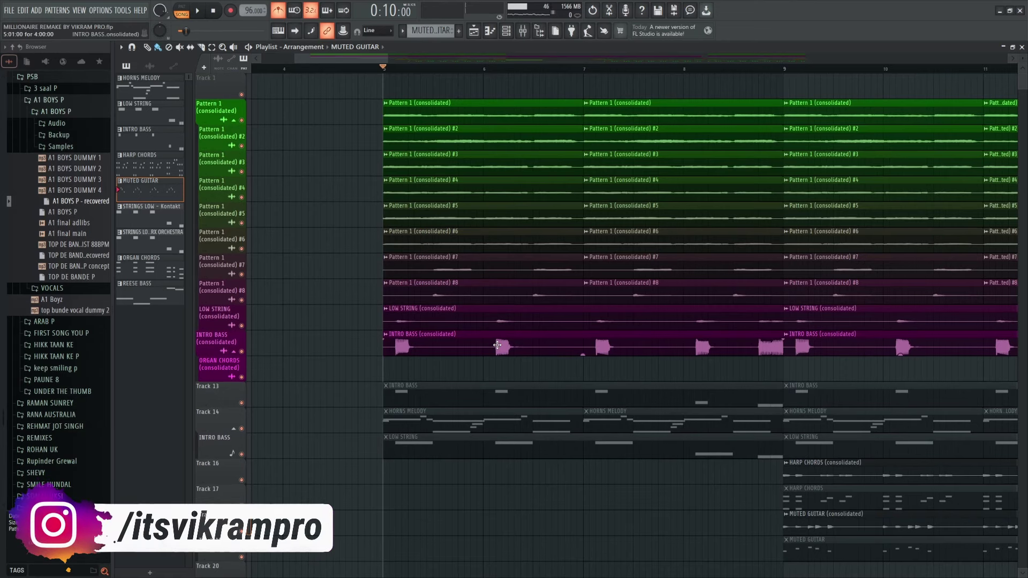
pyautogui.scroll(-5, 722, 433)
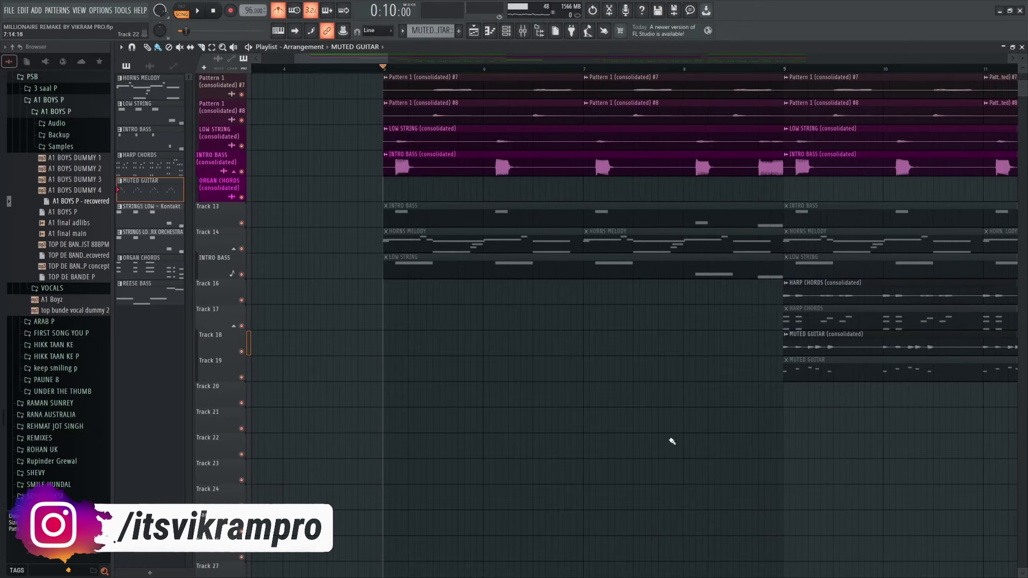
pyautogui.scroll(-6, 574, 435)
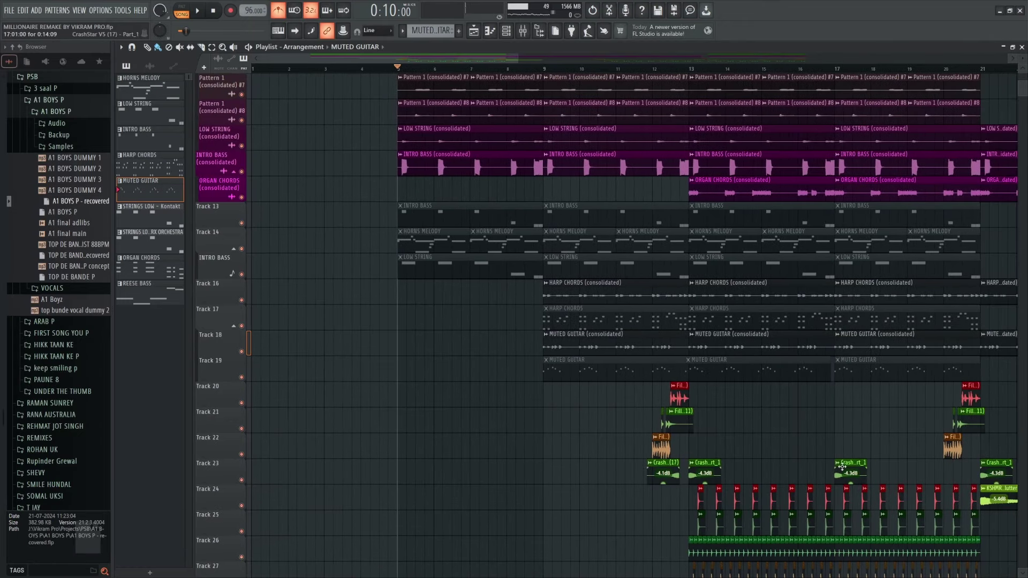
pyautogui.scroll(-2, 737, 446)
pyautogui.scroll(5, 698, 368)
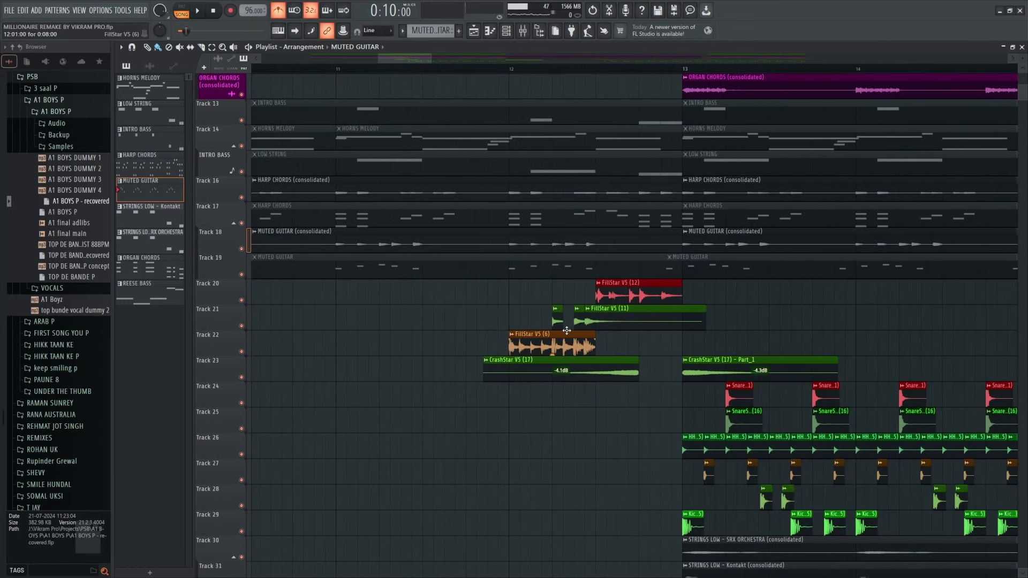
pyautogui.rightClick(242, 352)
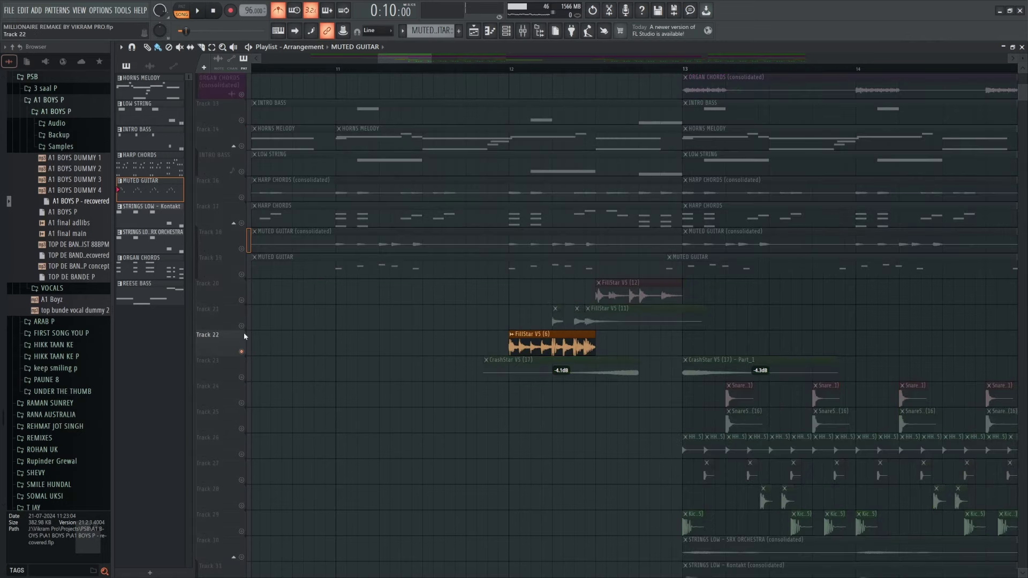
pyautogui.moveTo(243, 333); pyautogui.dragTo(258, 296)
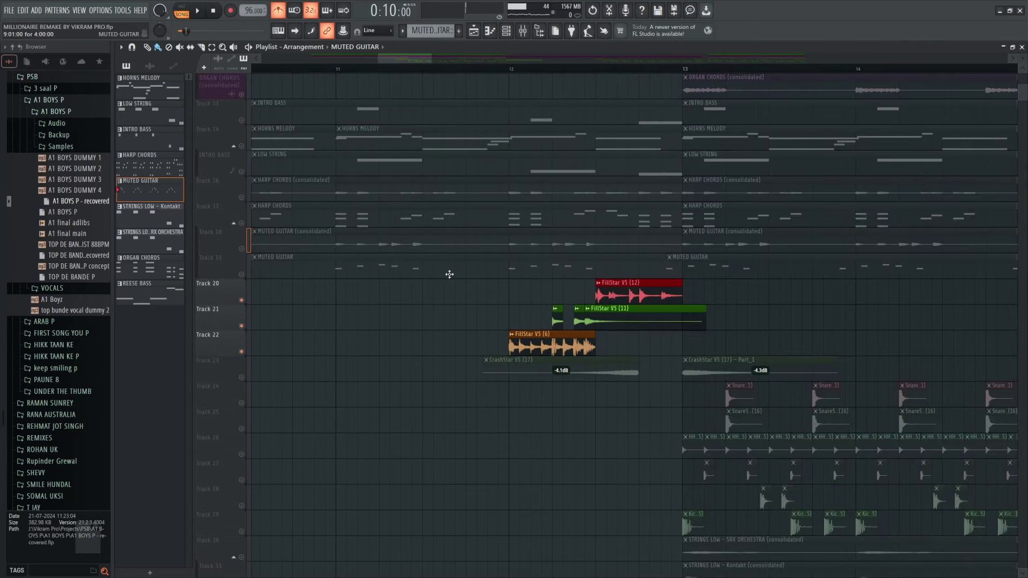
pyautogui.scroll(3, 584, 341)
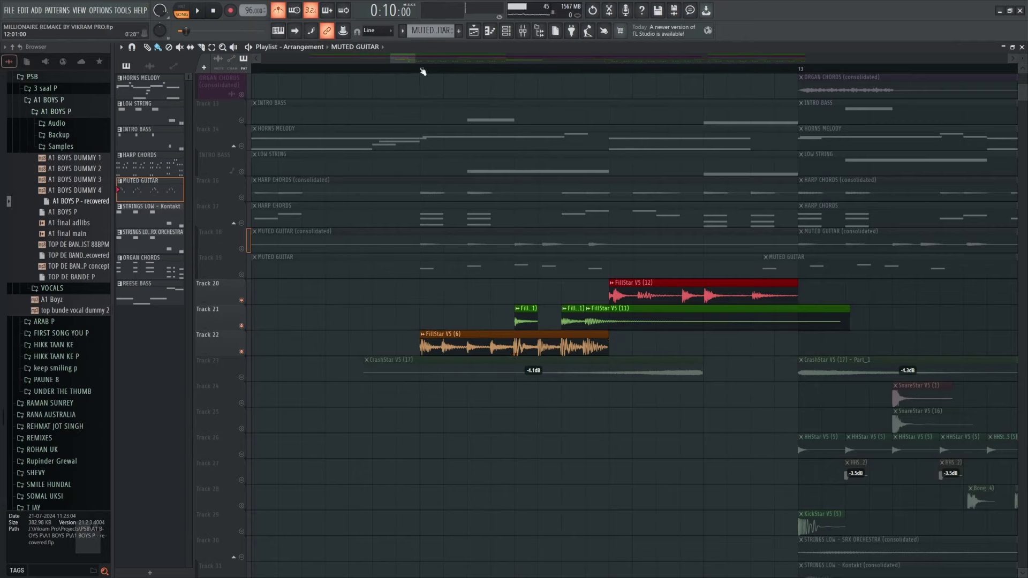
pyautogui.press('space')
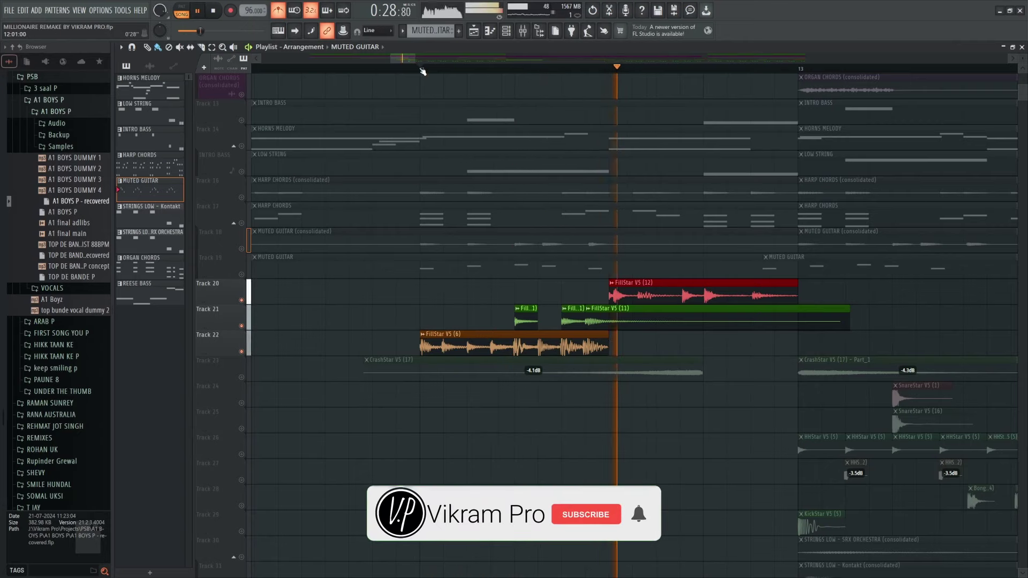
pyautogui.press('space')
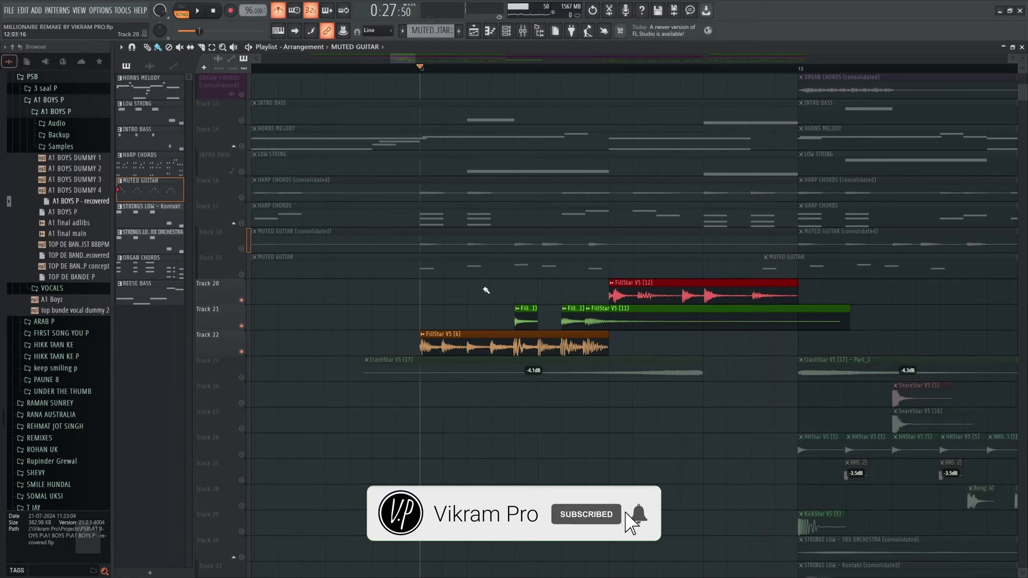
# Step: Solo Track 20 and play its FillStar V5 (12) fill from the clip's start
pyautogui.rightClick(241, 300)
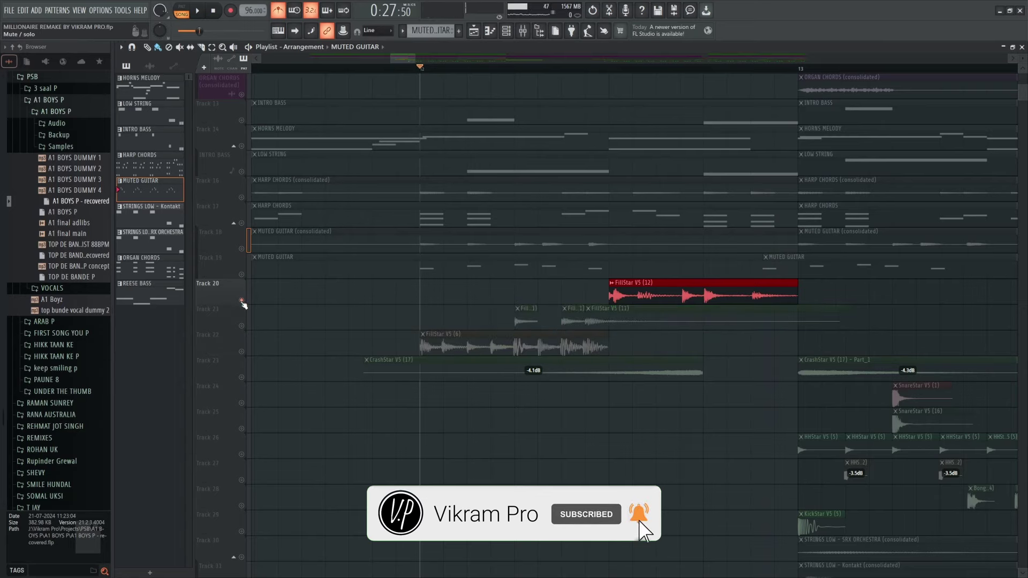
pyautogui.click(607, 70)
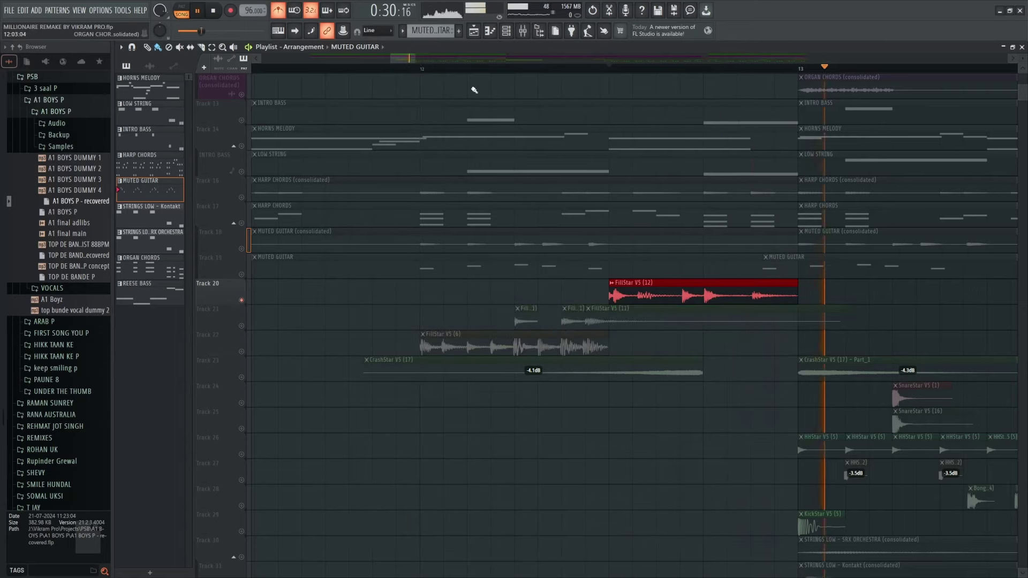
pyautogui.press('space')
# Step: Solo Track 21 and play its FillStar V5 (11) fill clips from the first short clip before bar 13
pyautogui.rightClick(241, 308)
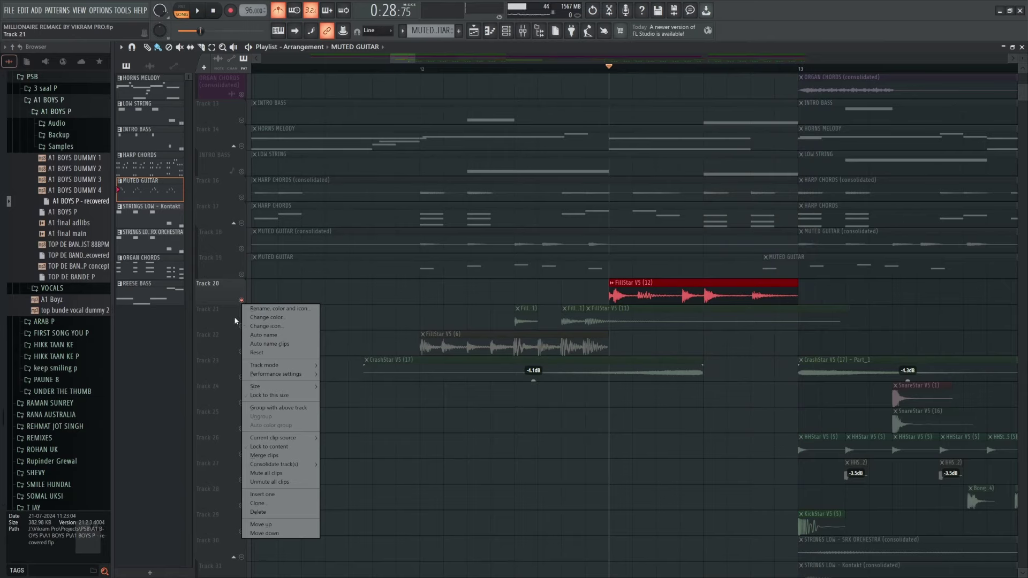
pyautogui.rightClick(242, 325)
pyautogui.click(509, 69)
pyautogui.press('space')
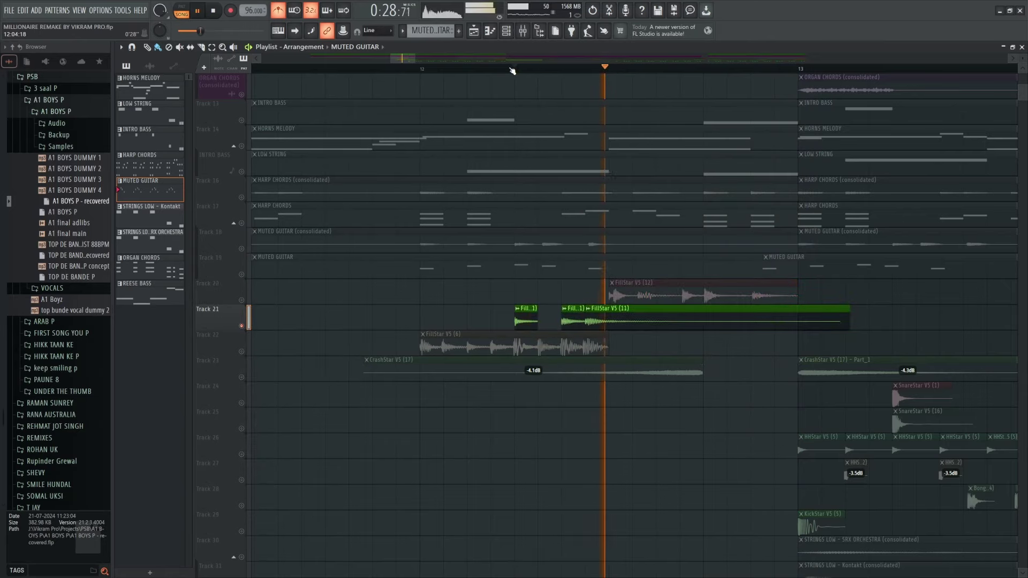
pyautogui.press('space')
pyautogui.press('space')
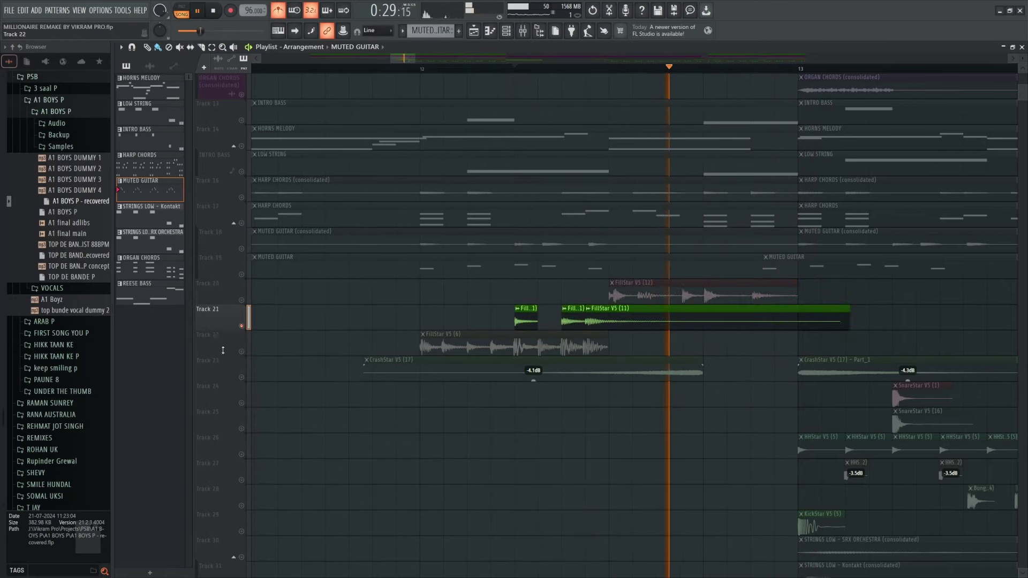
pyautogui.press('space')
# Step: Solo Track 22 and play its FillStar V5 (6) fill
pyautogui.rightClick(242, 352)
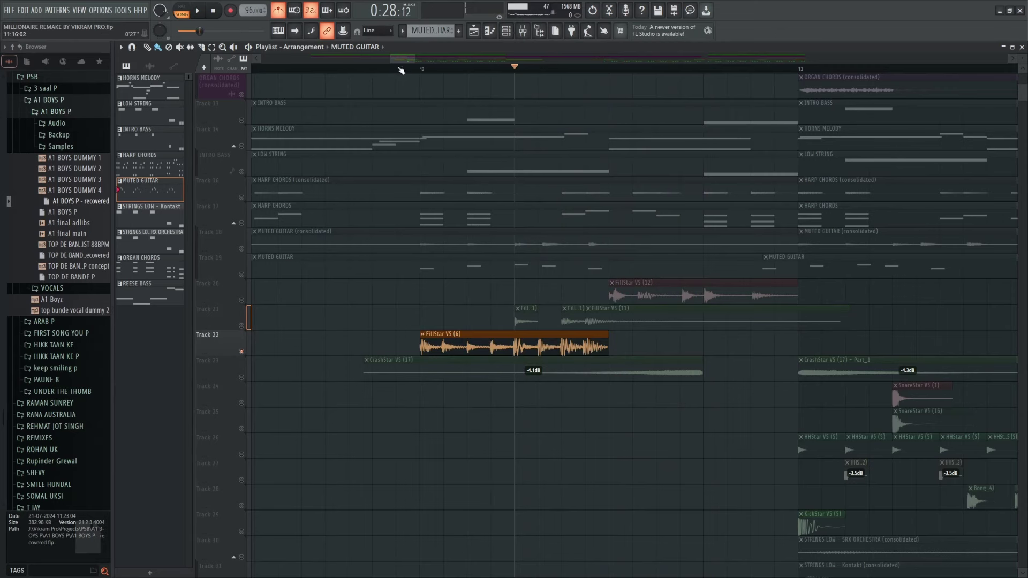
pyautogui.press('space')
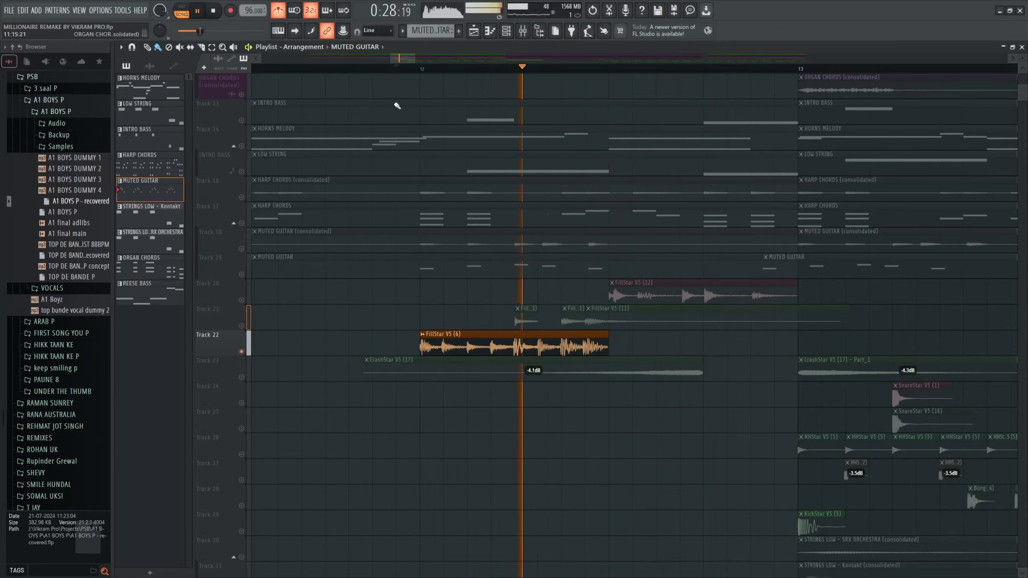
pyautogui.scroll(-3, 317, 356)
pyautogui.press('space')
# Step: Unmute Tracks 21 and 20 alongside Track 22 and replay the combined fill from just before bar 12
pyautogui.click(242, 326)
pyautogui.click(245, 301)
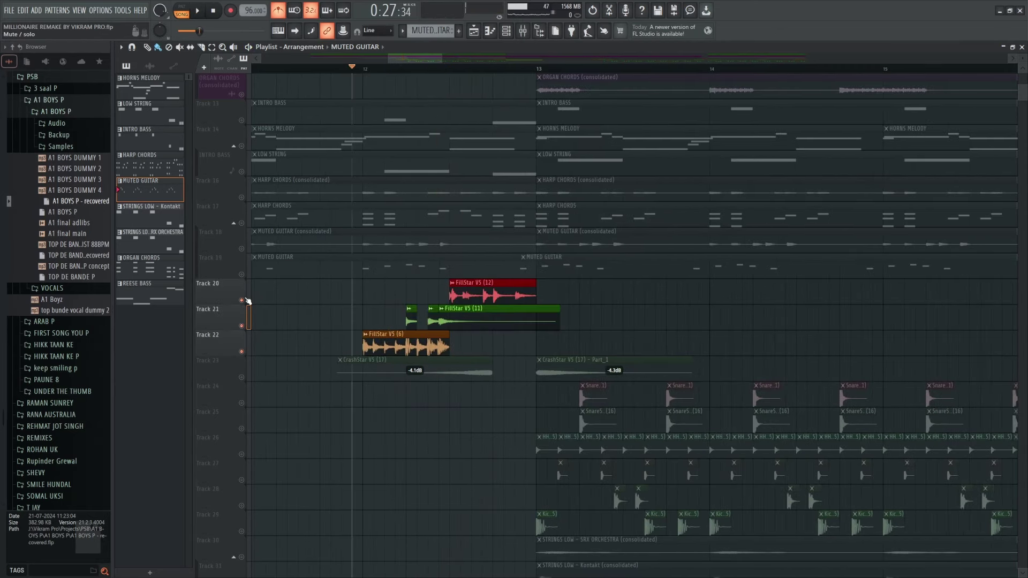
pyautogui.press('space')
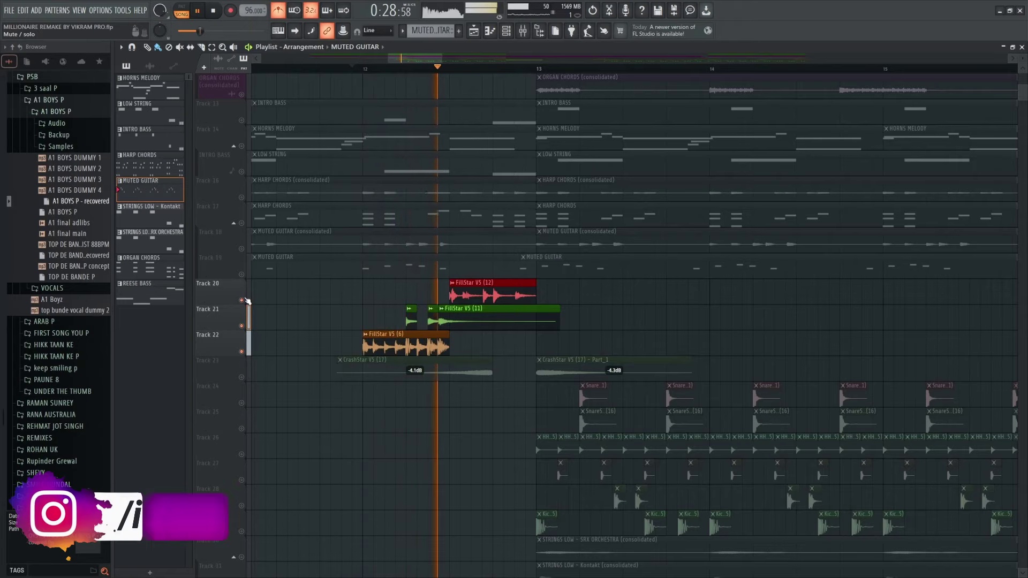
pyautogui.scroll(-5, 429, 466)
pyautogui.press('space')
# Step: Solo Track 24 and play the KSHMR_Sweep_Down_16_Flutter effect from bar 21
pyautogui.scroll(-4, 471, 397)
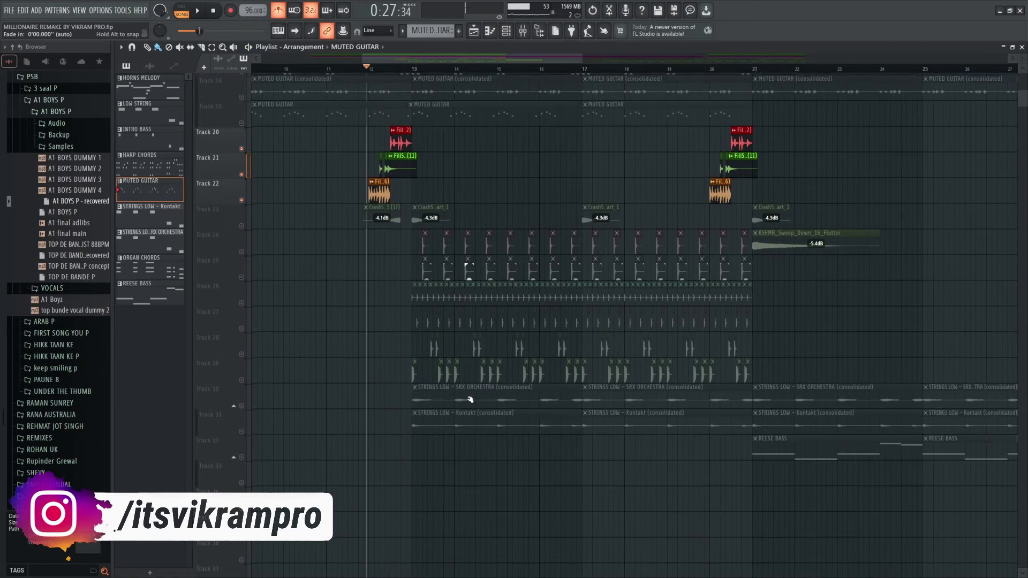
pyautogui.scroll(-1, 471, 400)
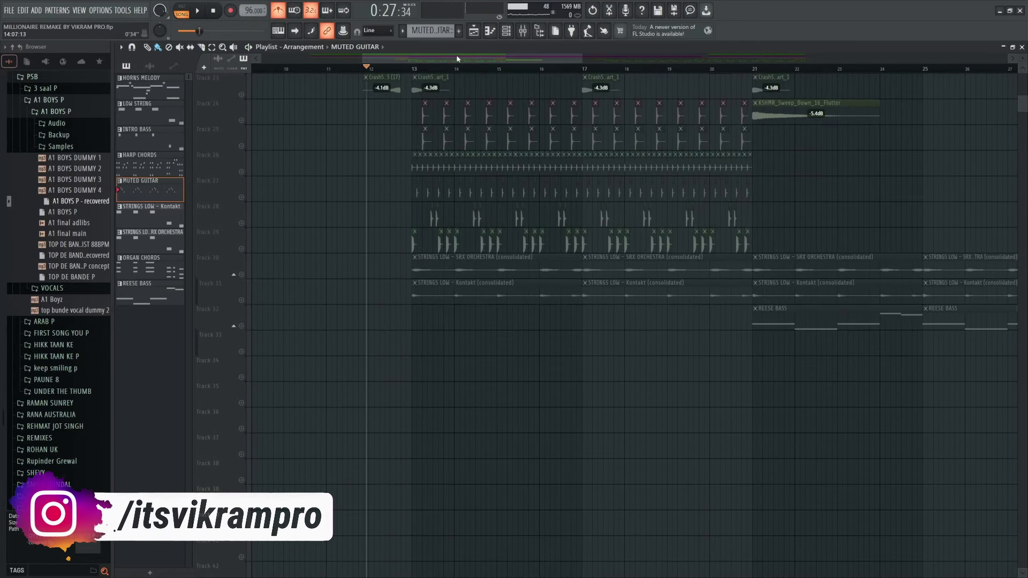
pyautogui.moveTo(456, 58); pyautogui.dragTo(494, 53)
pyautogui.scroll(11, 610, 213)
pyautogui.scroll(-5, 696, 291)
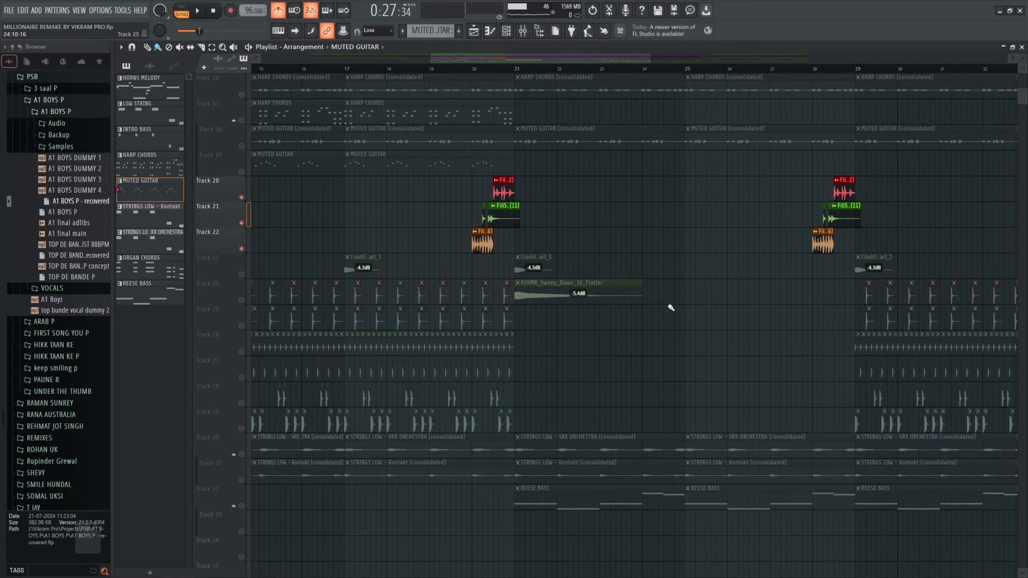
pyautogui.scroll(4, 509, 342)
pyautogui.rightClick(242, 301)
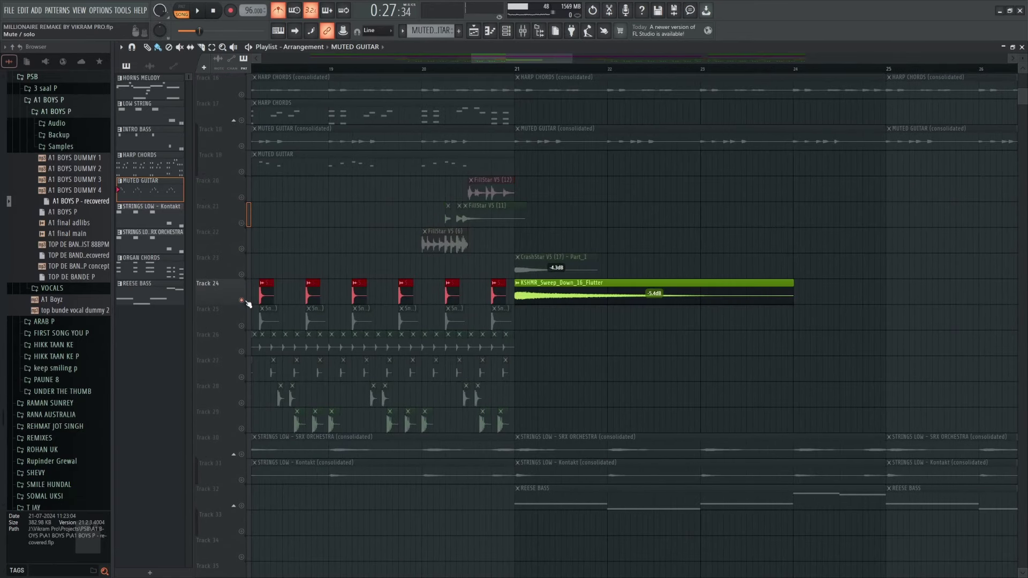
pyautogui.click(515, 70)
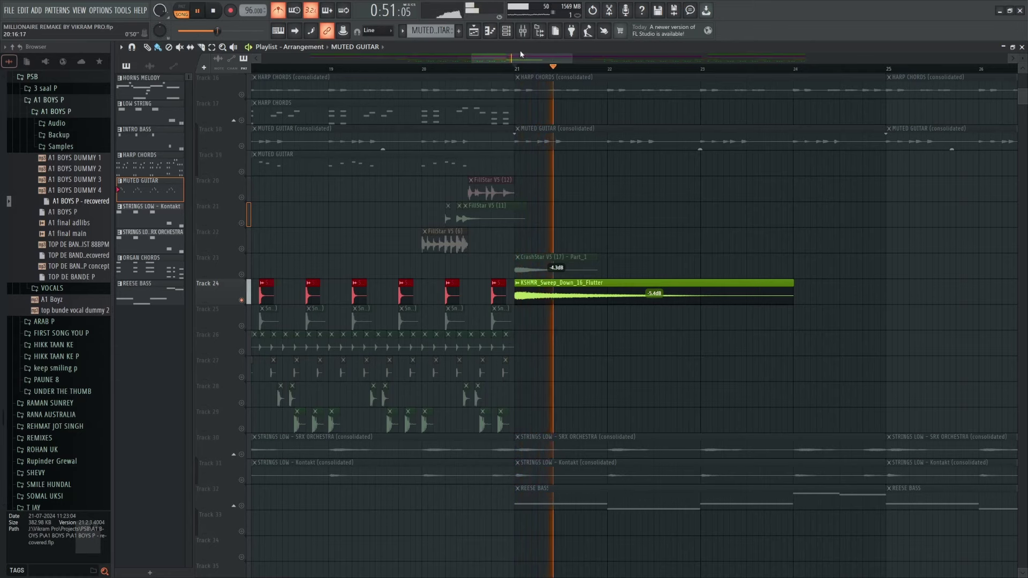
pyautogui.moveTo(515, 59); pyautogui.dragTo(533, 62)
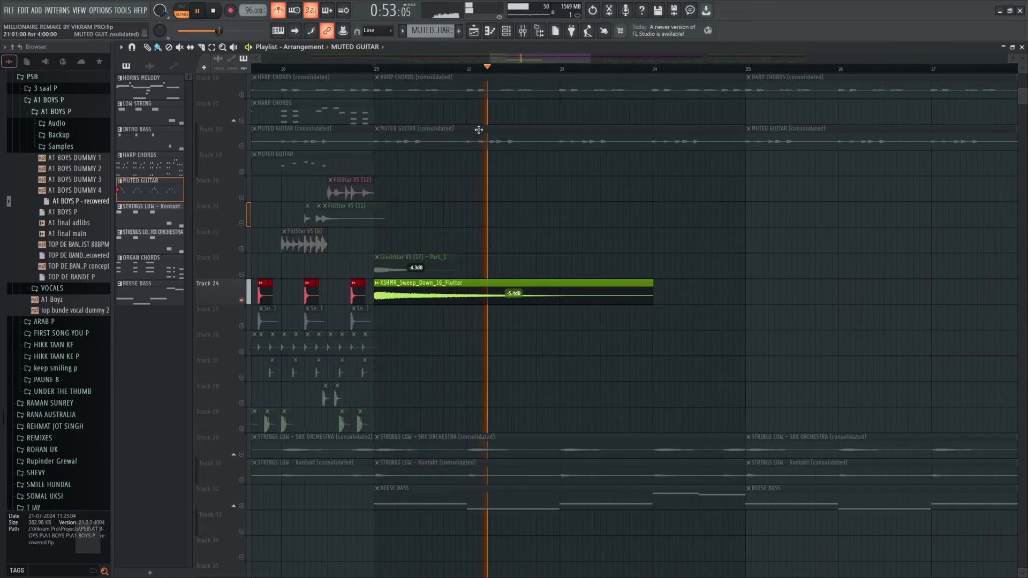
pyautogui.scroll(6, 353, 268)
pyautogui.scroll(5, 353, 267)
pyautogui.press('space')
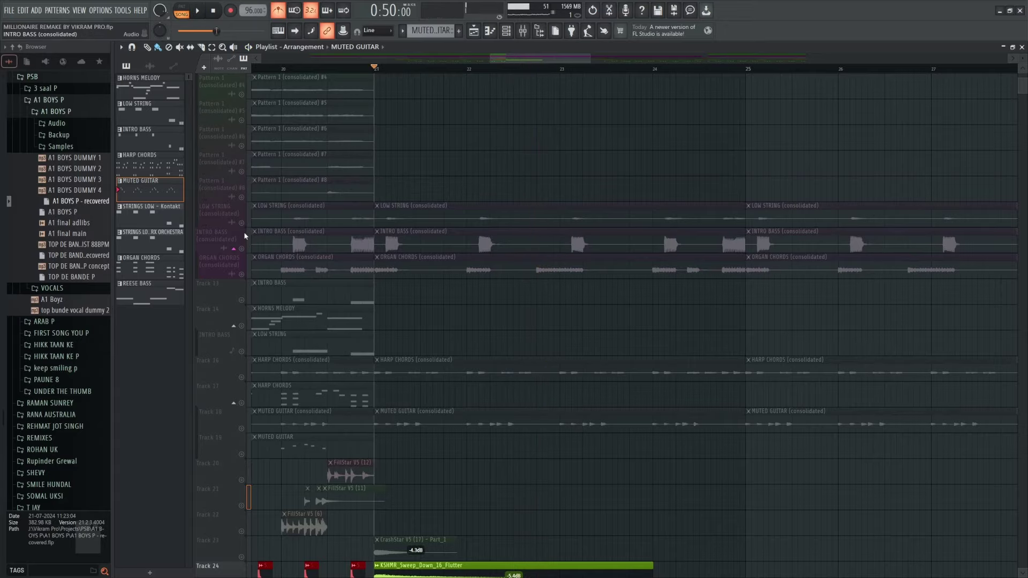
# Step: Unmute all playlist tracks and play the full arrangement from bar 21 while looking over its layers
pyautogui.click(243, 224)
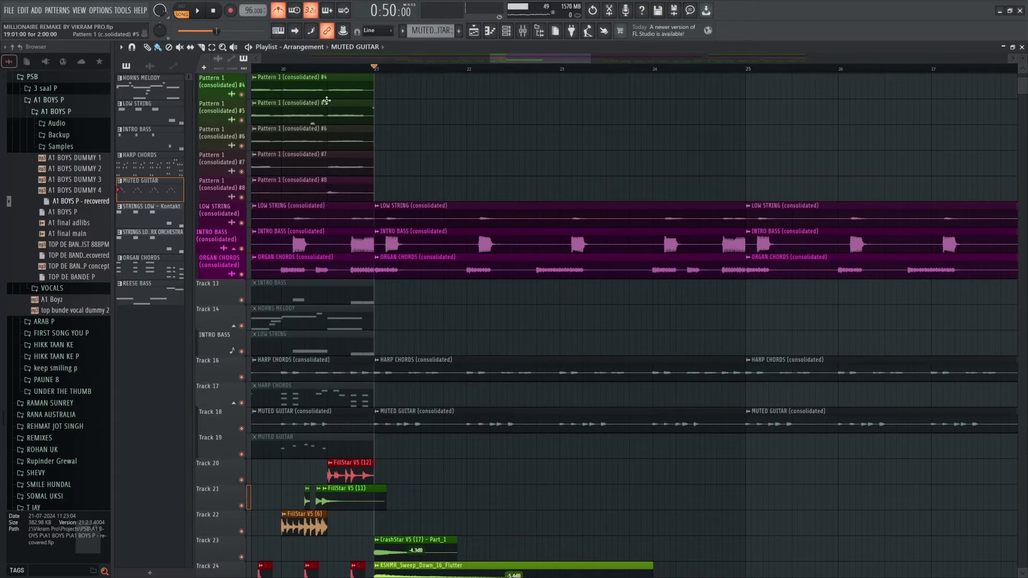
pyautogui.press('space')
pyautogui.scroll(-11, 490, 375)
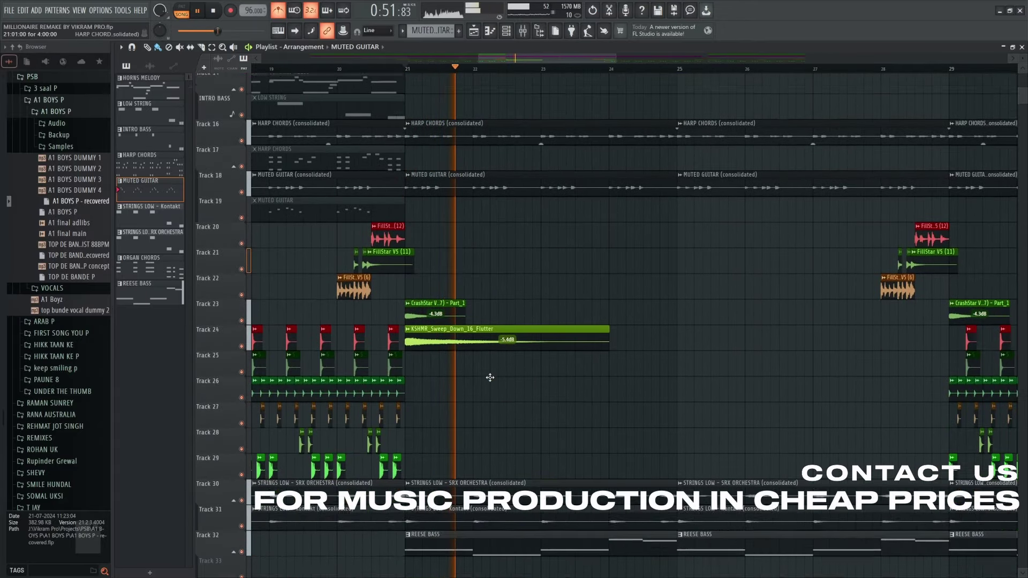
pyautogui.scroll(13, 567, 426)
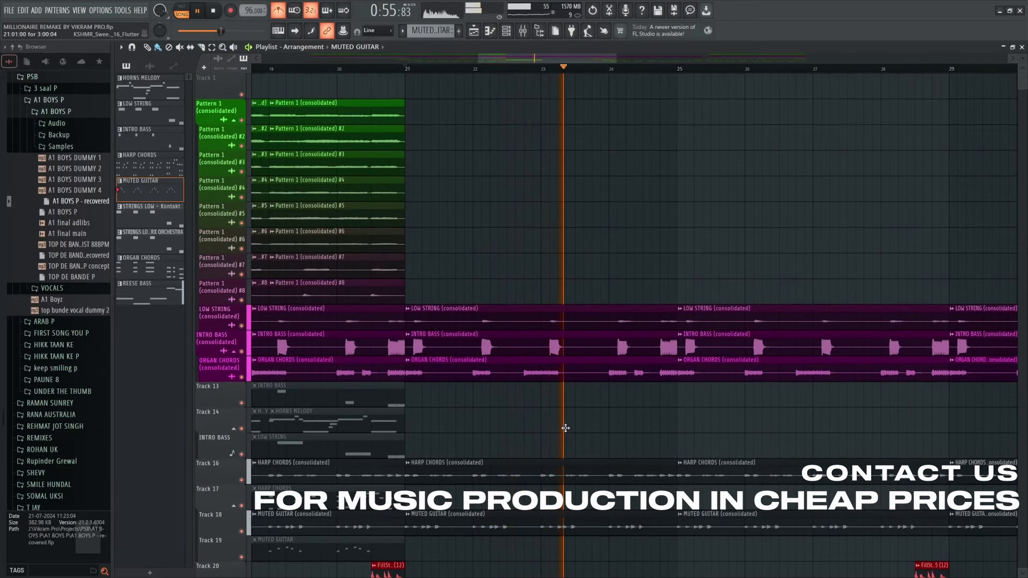
pyautogui.press('space')
# Step: Mute the REESE BASS on Track 32 and play the section from bar 21 without it
pyautogui.scroll(-6, 568, 429)
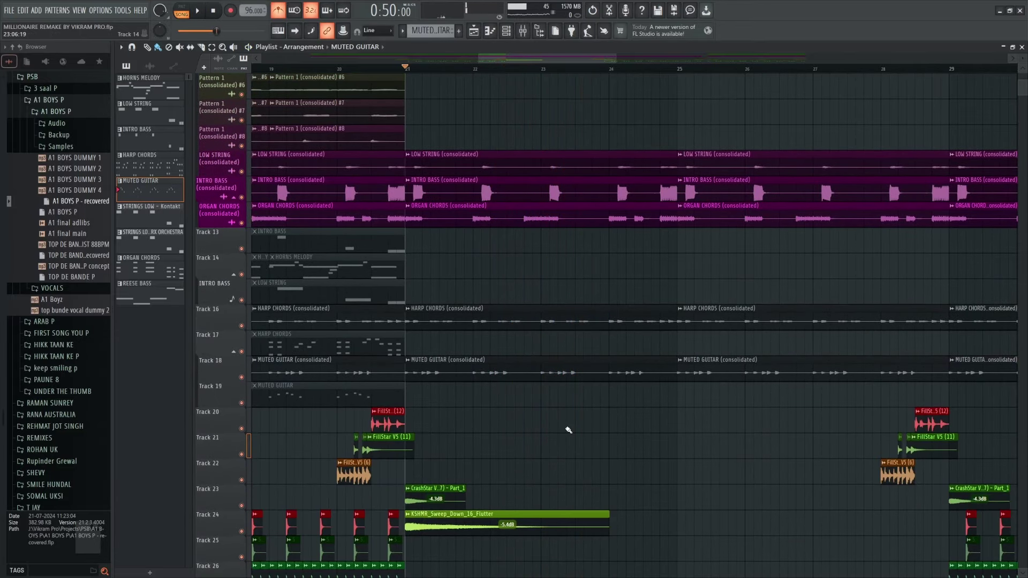
pyautogui.scroll(-12, 568, 430)
pyautogui.click(240, 430)
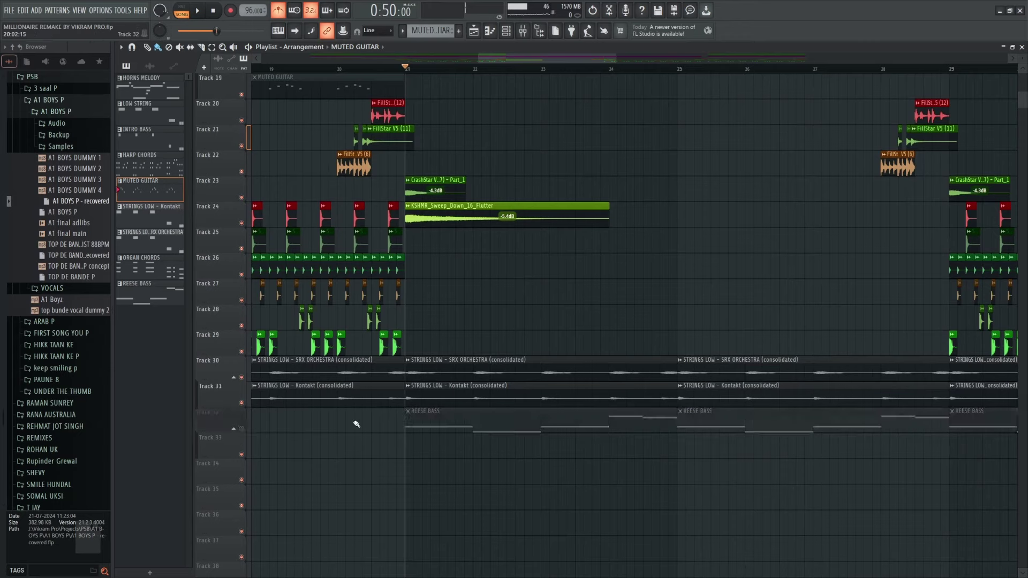
pyautogui.press('space')
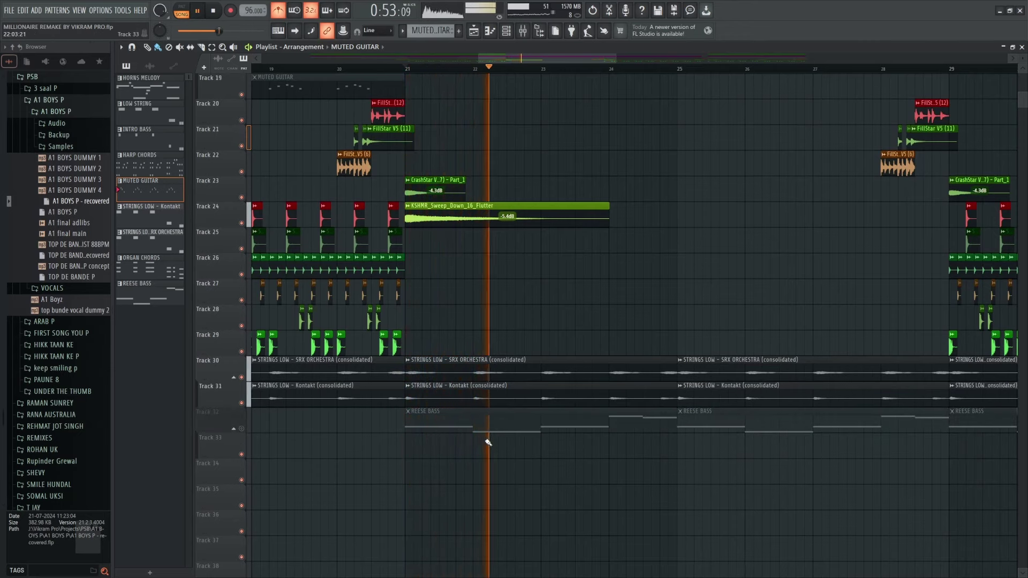
# Step: Solo Track 32, open its REESE BASS pattern in the piano roll and play it without the metronome
pyautogui.press('space')
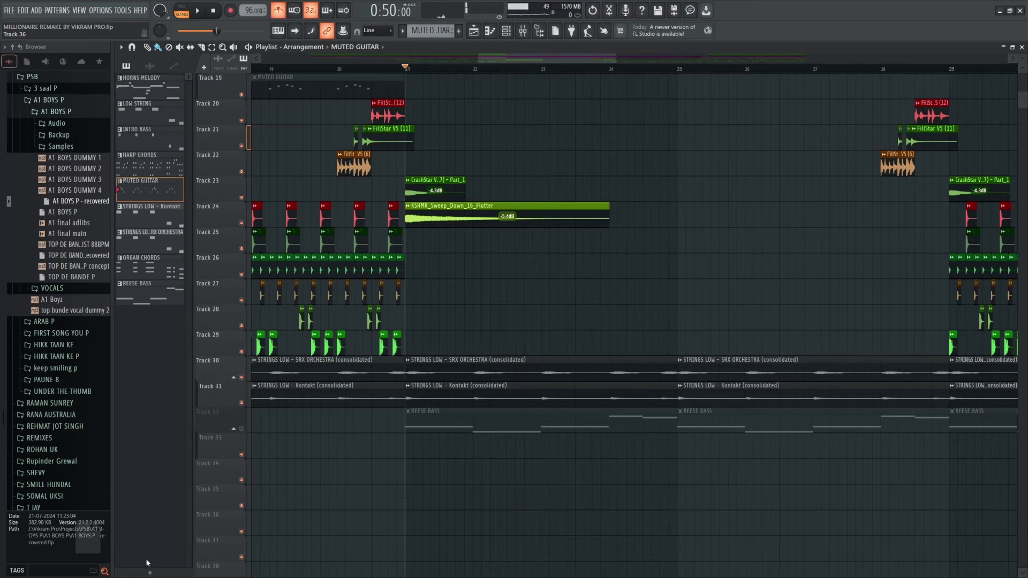
pyautogui.keyDown('ctrl'); pyautogui.click(241, 428); pyautogui.keyUp('ctrl')
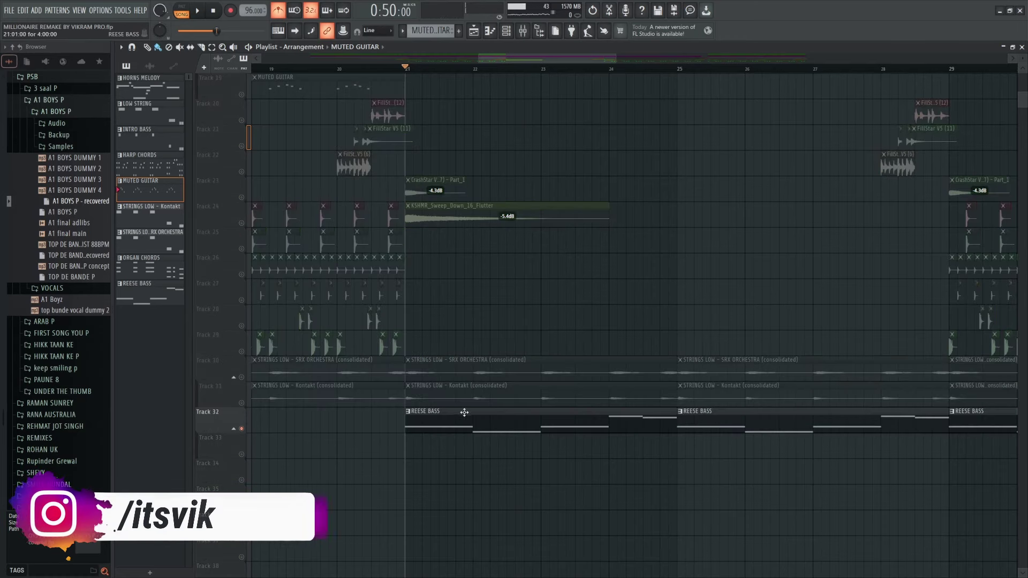
pyautogui.doubleClick(467, 414)
pyautogui.scroll(1, 406, 284)
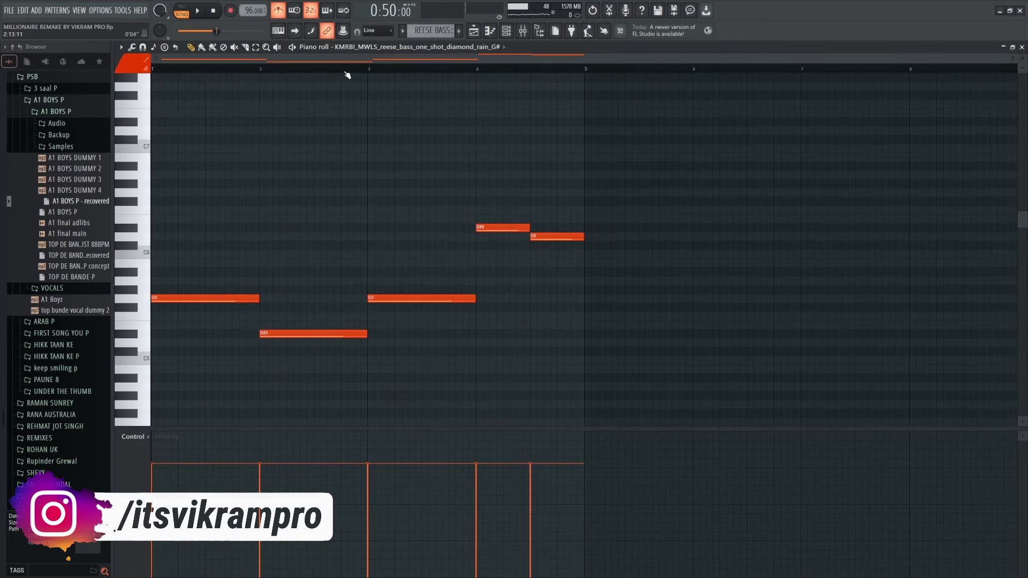
pyautogui.click(292, 47)
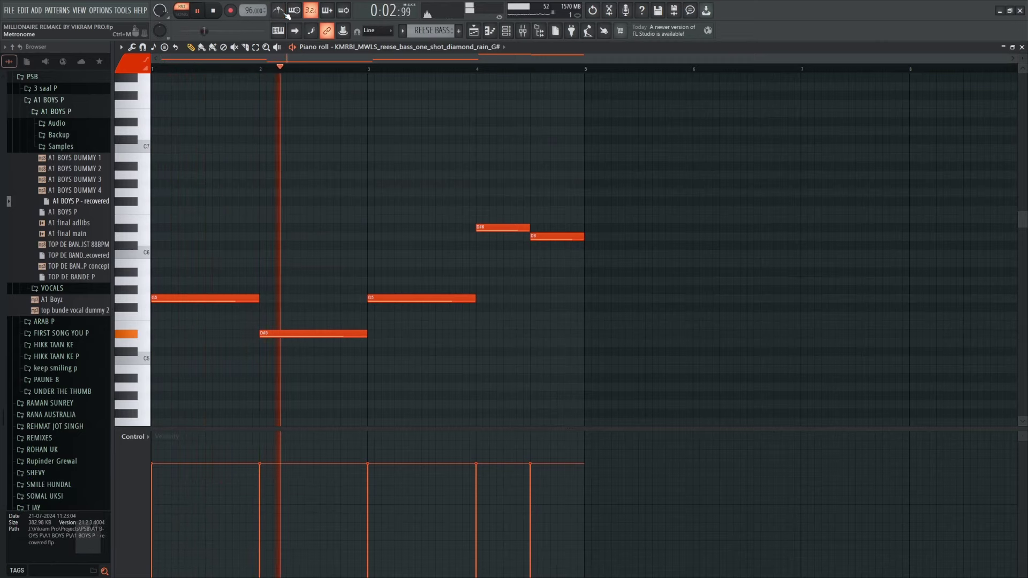
pyautogui.press('space')
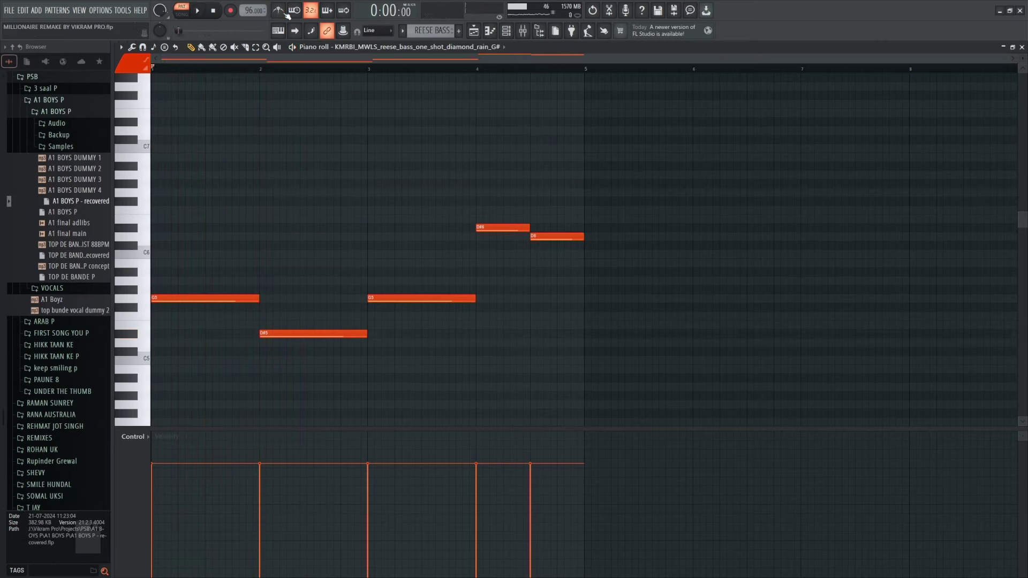
# Step: Unmute all playlist tracks and play the full arrangement from just before bar 21 while looking over its sections
pyautogui.click(473, 31)
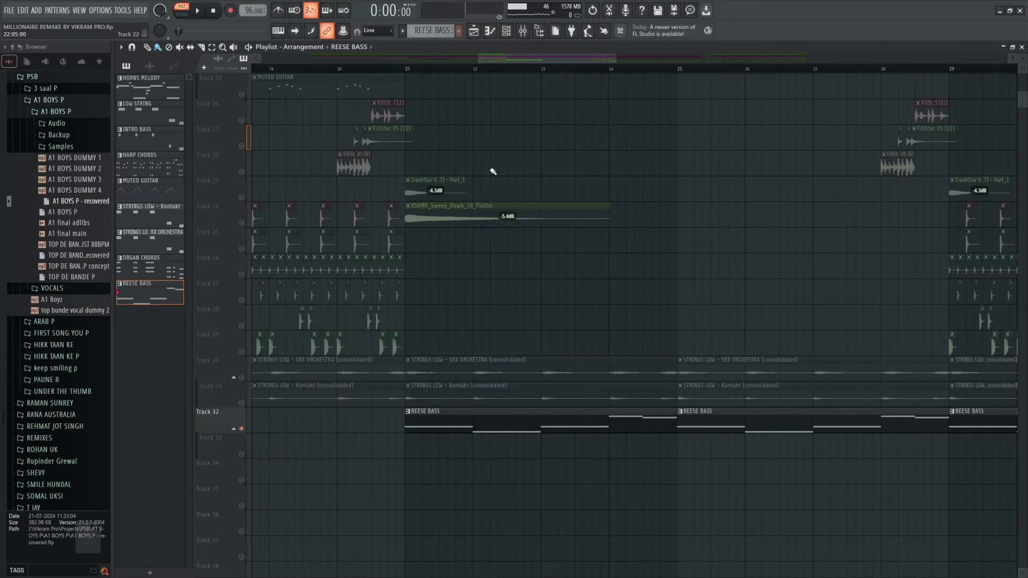
pyautogui.scroll(1, 256, 255)
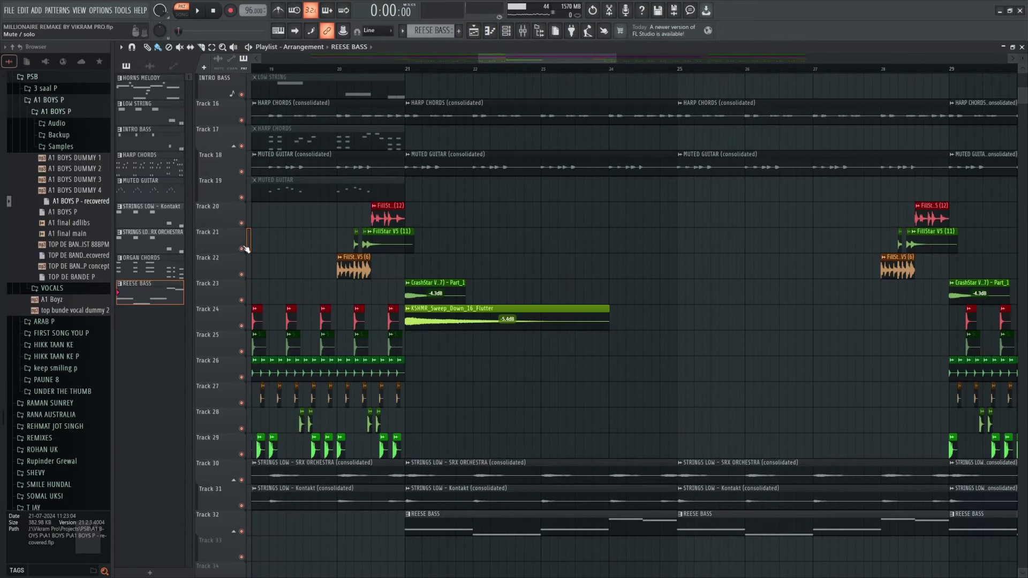
pyautogui.click(392, 71)
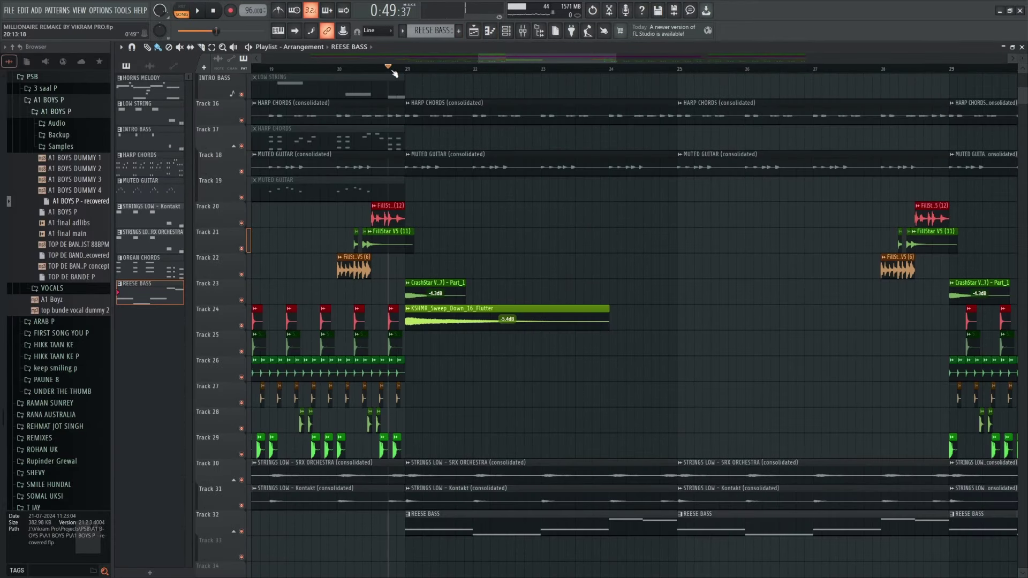
pyautogui.press('space')
pyautogui.scroll(-2, 471, 429)
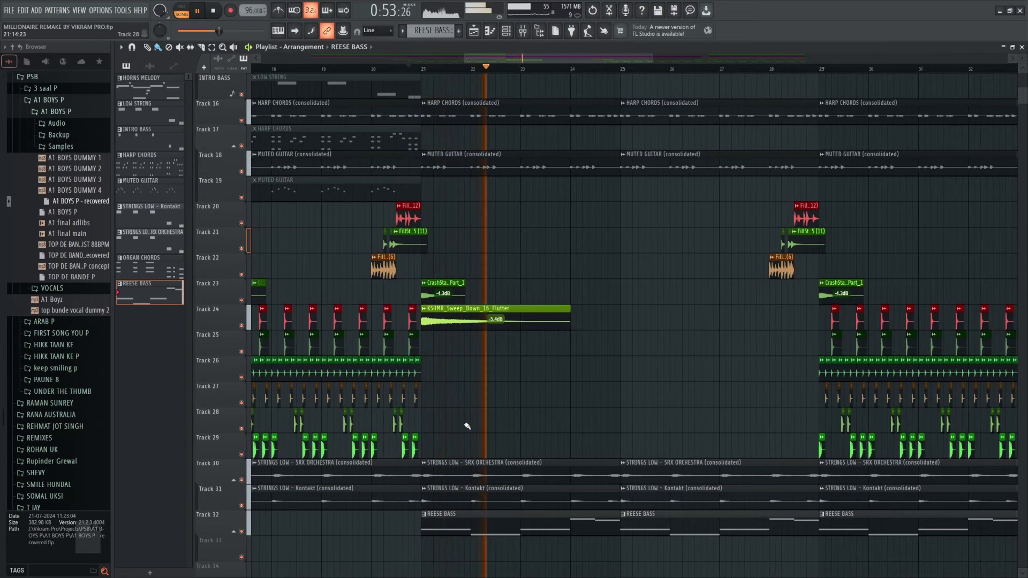
pyautogui.scroll(-3, 471, 423)
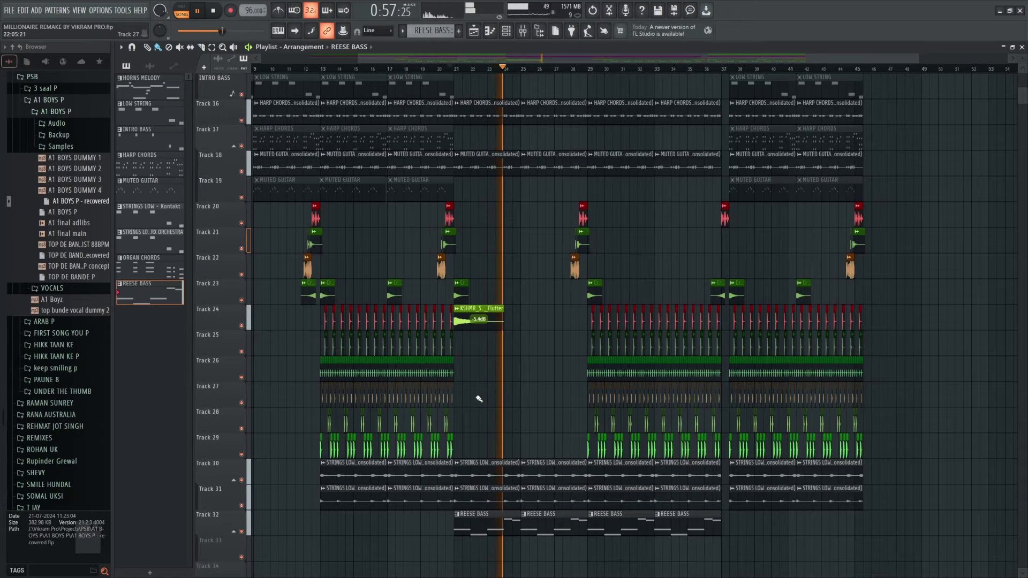
pyautogui.scroll(2, 478, 398)
pyautogui.scroll(1, 568, 356)
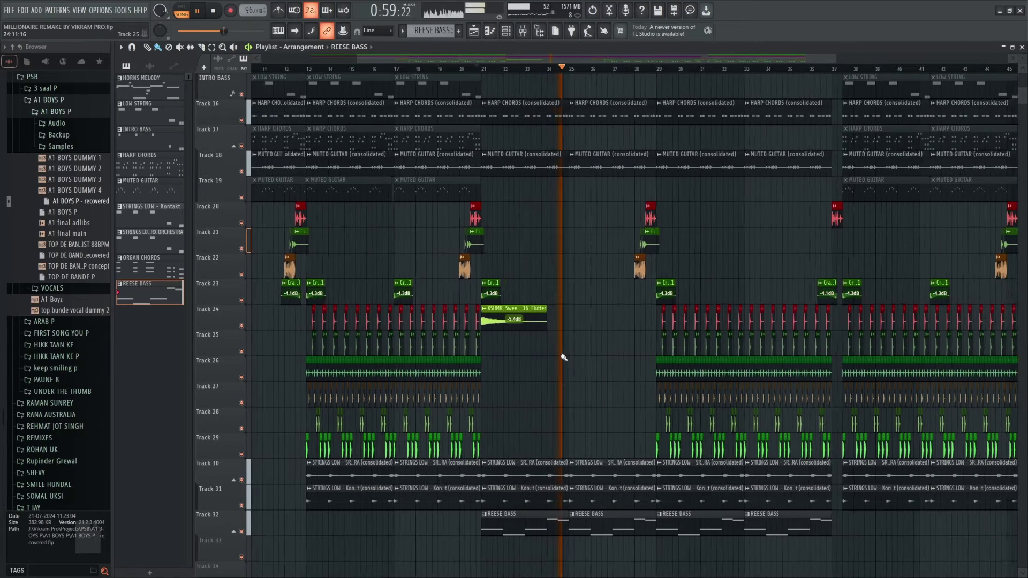
pyautogui.scroll(-1, 564, 357)
pyautogui.press('space')
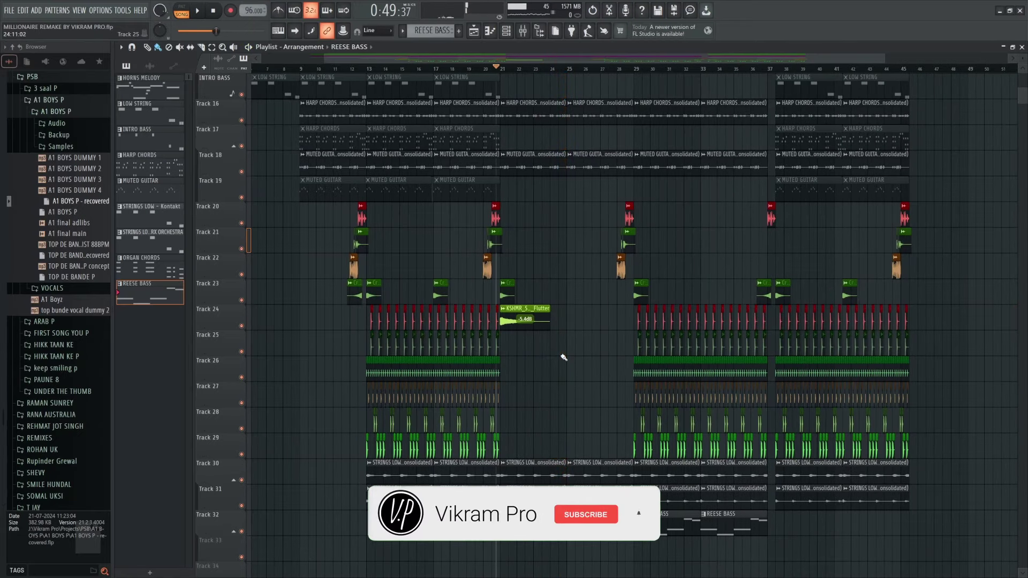
# Step: Save the project and look over the playlist layers from the consolidated melody tracks down to the drums
pyautogui.hotkey('ctrl', 's')
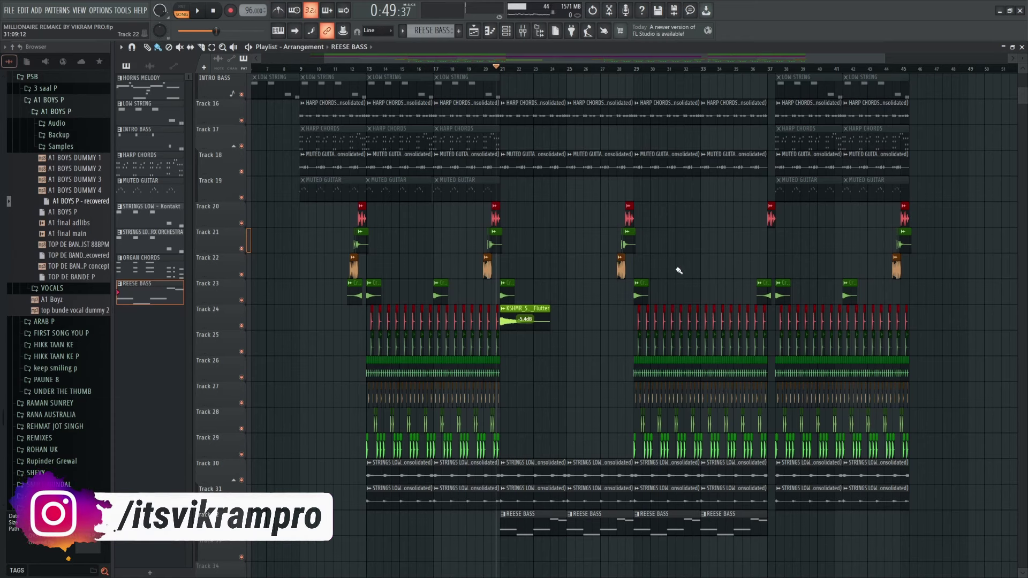
pyautogui.scroll(12, 676, 270)
pyautogui.keyDown('ctrl'); pyautogui.scroll(5, 470, 315); pyautogui.keyUp('ctrl')
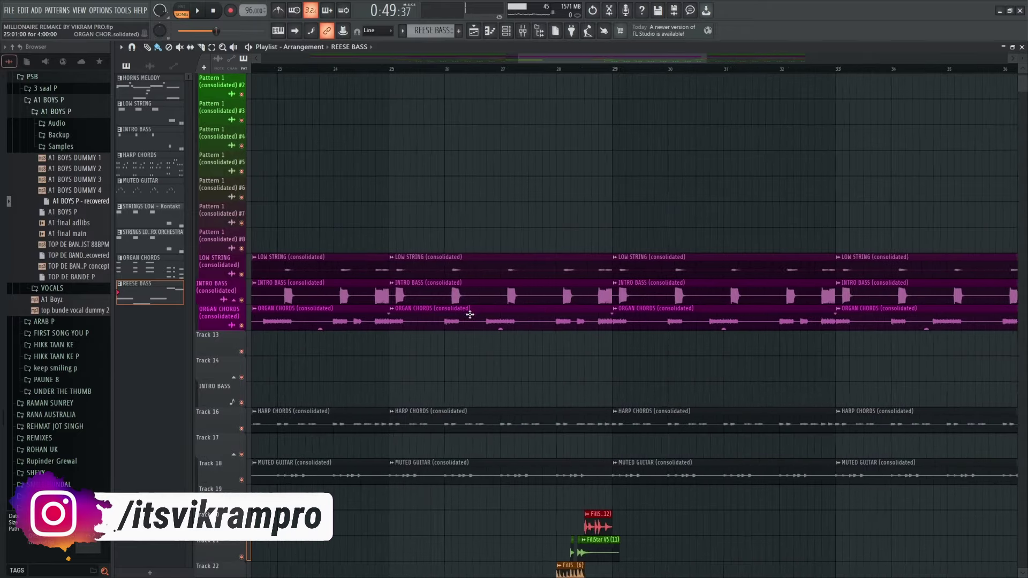
pyautogui.keyDown('ctrl'); pyautogui.scroll(-8, 470, 315); pyautogui.keyUp('ctrl')
pyautogui.scroll(-4, 773, 350)
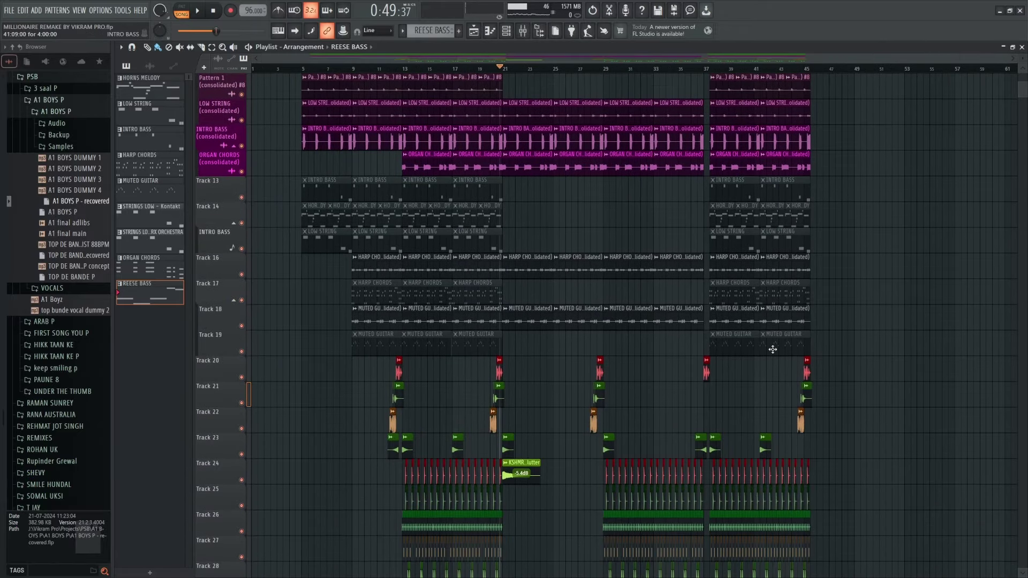
pyautogui.keyDown('alt'); pyautogui.scroll(-1, 579, 318); pyautogui.keyUp('alt')
pyautogui.keyDown('ctrl'); pyautogui.scroll(3, 537, 309); pyautogui.keyUp('ctrl')
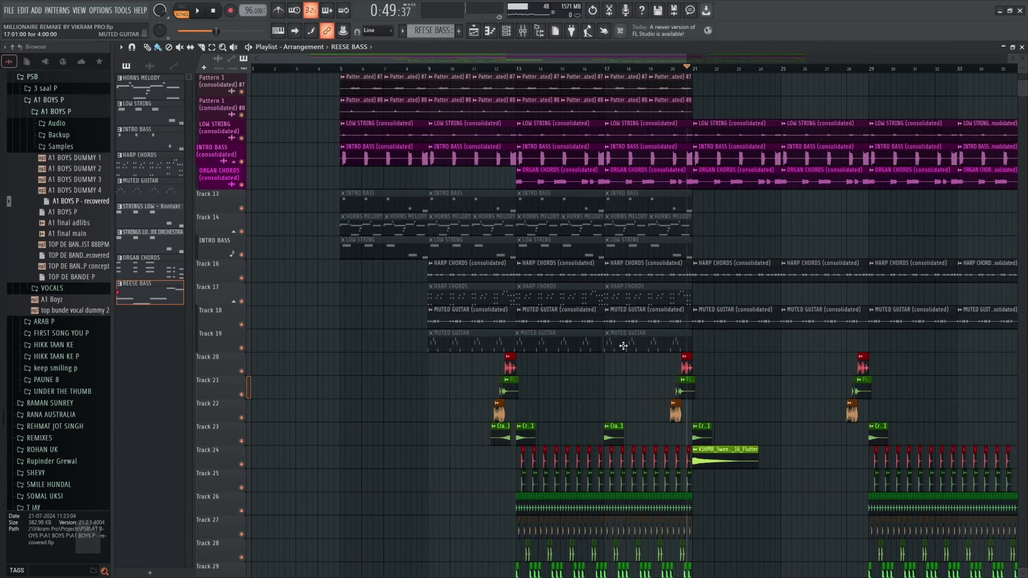
pyautogui.scroll(4, 567, 408)
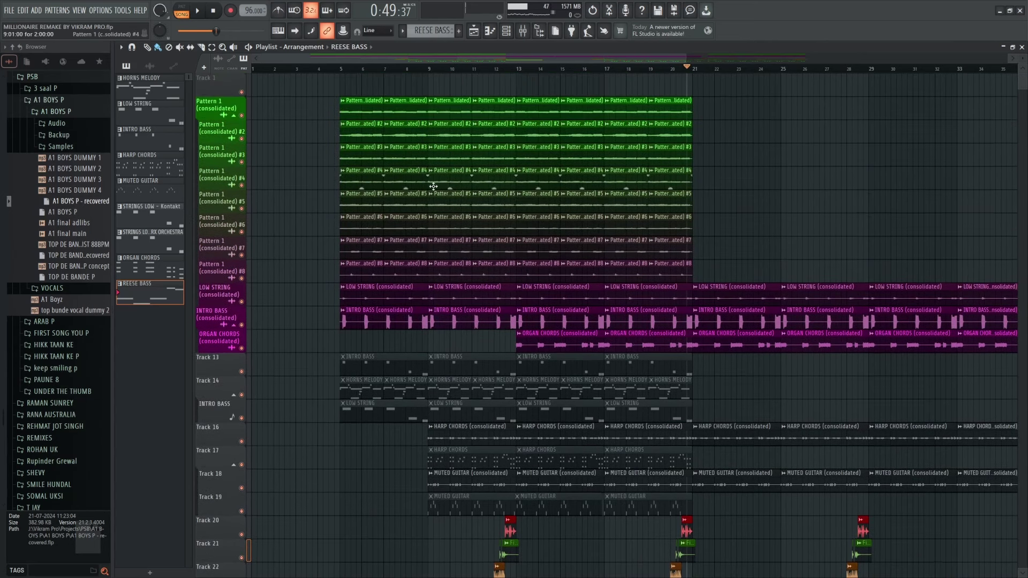
pyautogui.keyDown('ctrl'); pyautogui.scroll(2, 433, 186); pyautogui.keyUp('ctrl')
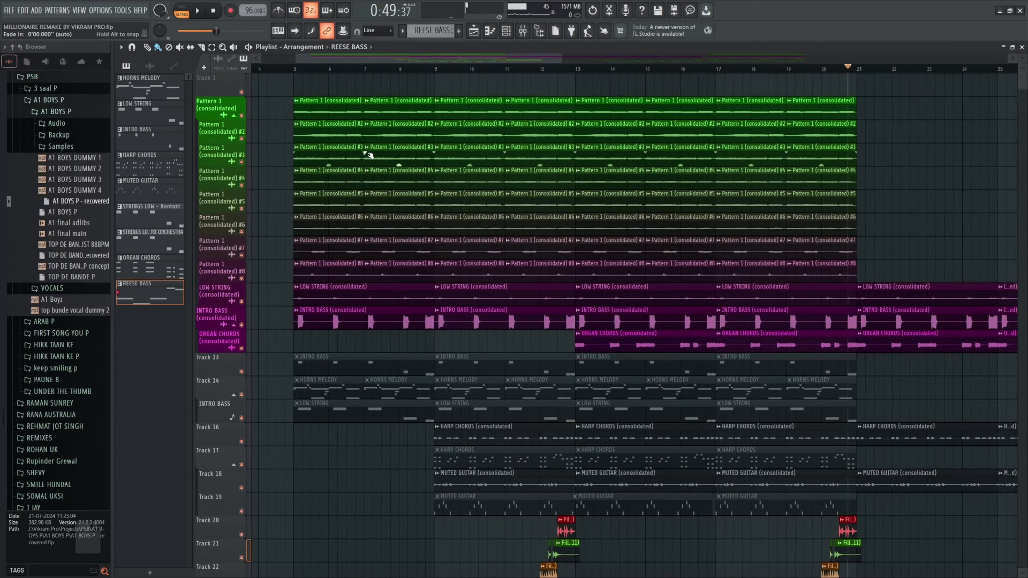
# Step: Set the playback position to bar 5 and isolate the Pattern 1 (consolidated) melody tracks up to #8
pyautogui.click(294, 69)
pyautogui.keyDown('ctrl'); pyautogui.click(241, 115); pyautogui.keyUp('ctrl')
pyautogui.click(242, 138)
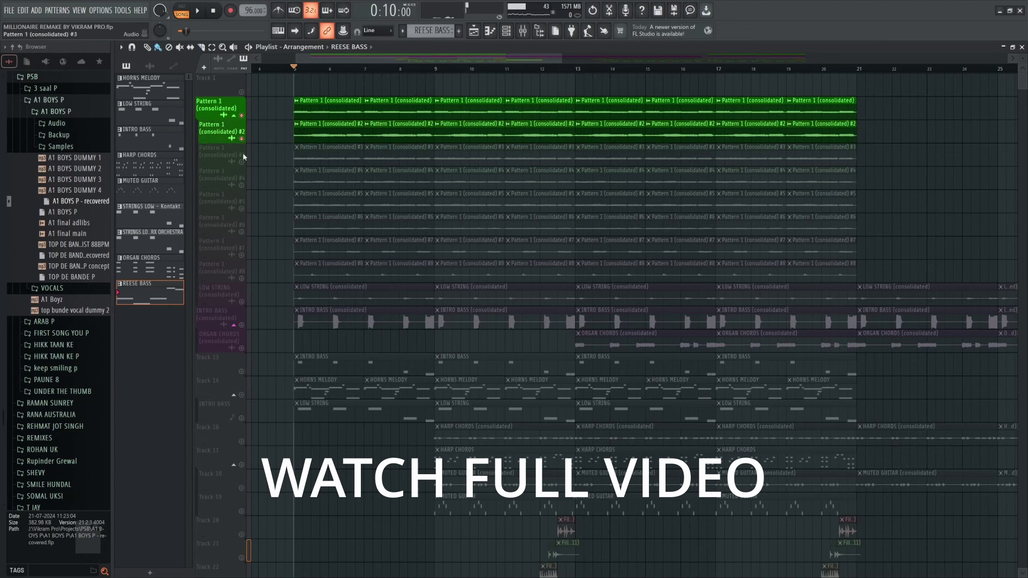
pyautogui.click(242, 162)
pyautogui.click(241, 185)
pyautogui.click(241, 209)
pyautogui.click(241, 231)
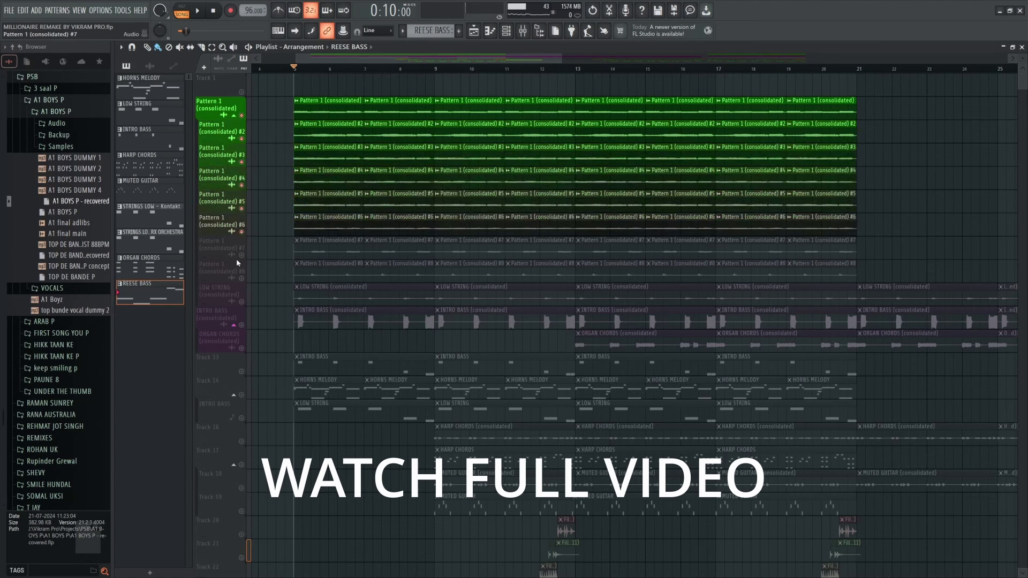
pyautogui.click(241, 254)
pyautogui.click(241, 278)
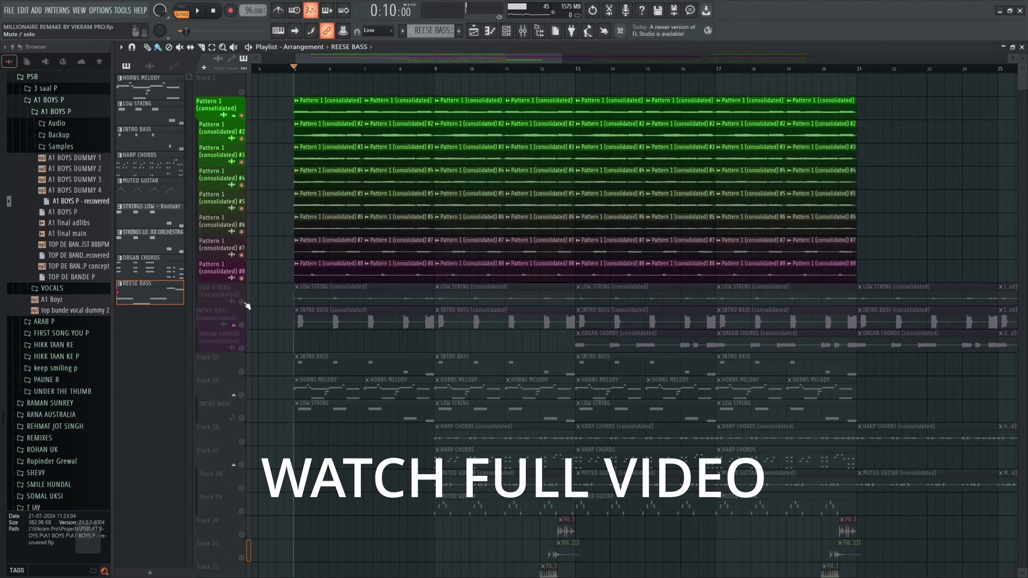
pyautogui.click(242, 302)
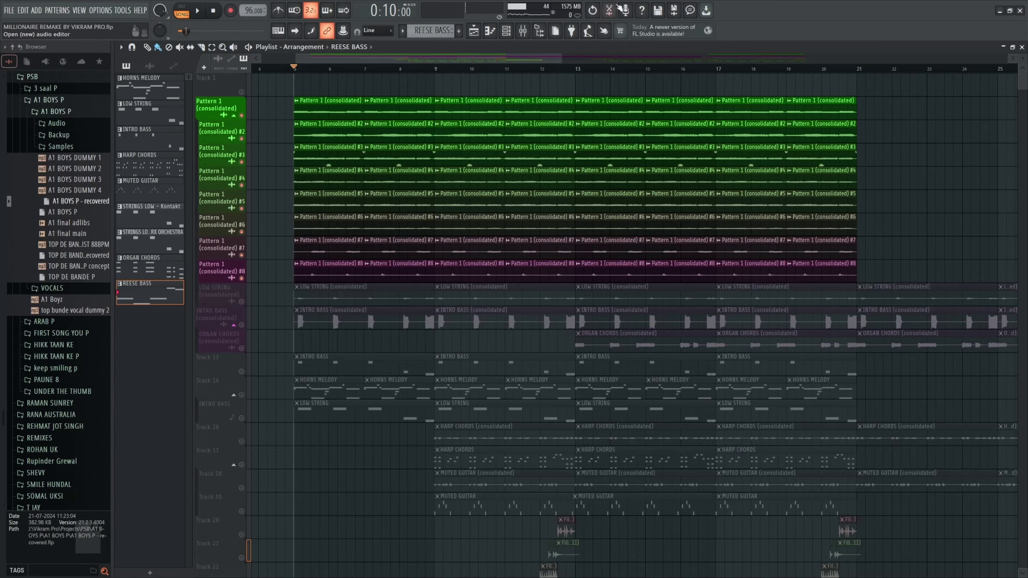
# Step: Bypass the mixer effects on the TRUMPET BUS and Pattern 1 (consolidated) #3, #4 and #5, and play the melody dry from bar 5
pyautogui.click(523, 31)
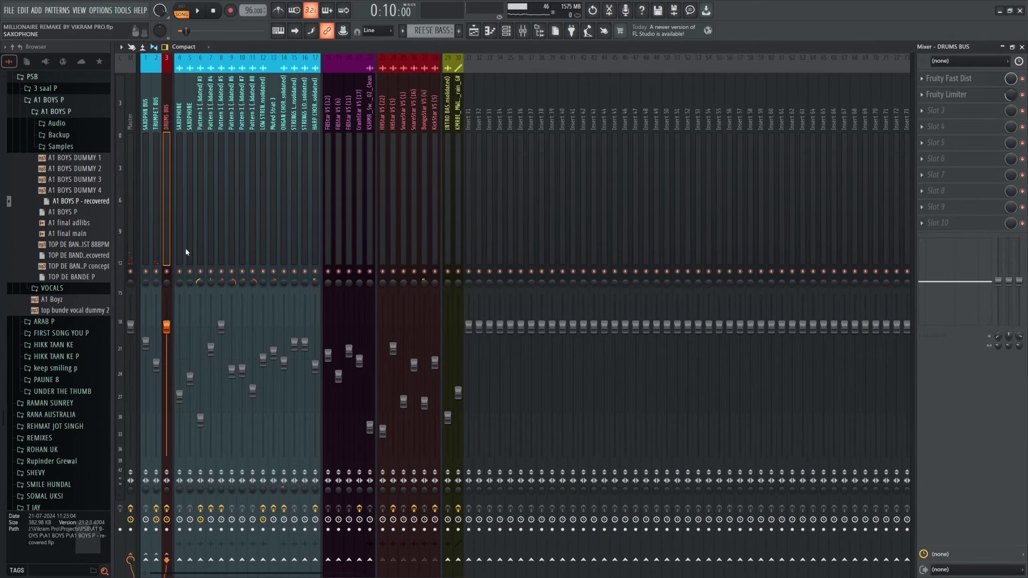
pyautogui.click(158, 226)
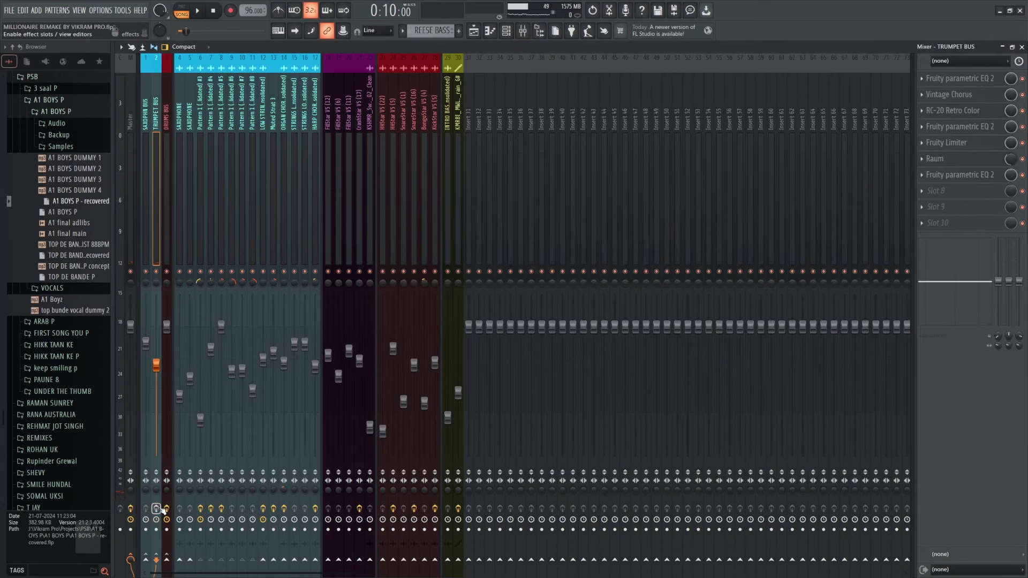
pyautogui.press('space')
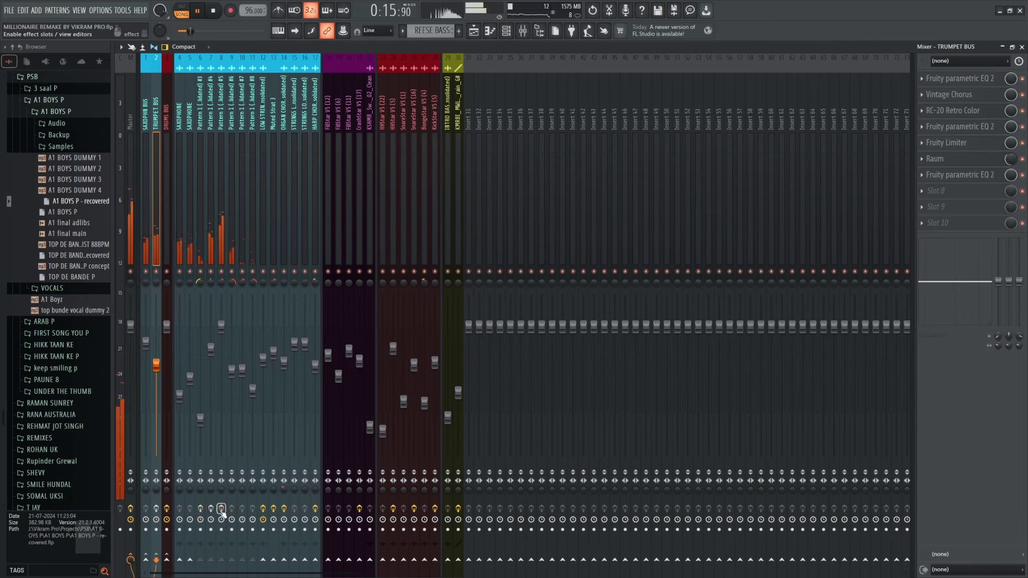
pyautogui.press('space')
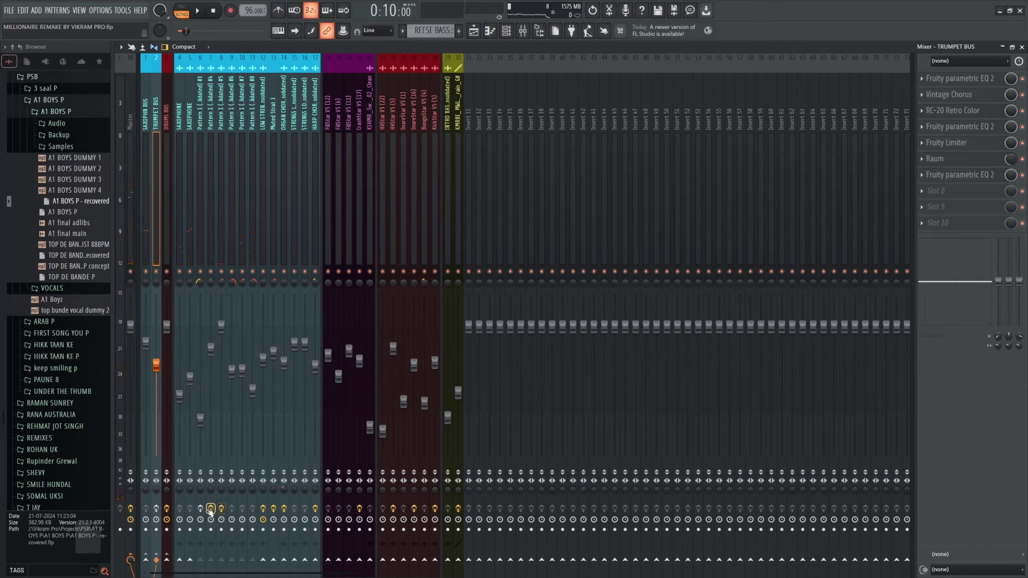
# Step: Re-enable the effects on the bypassed melody inserts and the TRUMPET BUS, and replay the melody from bar 5
pyautogui.click(201, 510)
pyautogui.click(157, 509)
pyautogui.press('space')
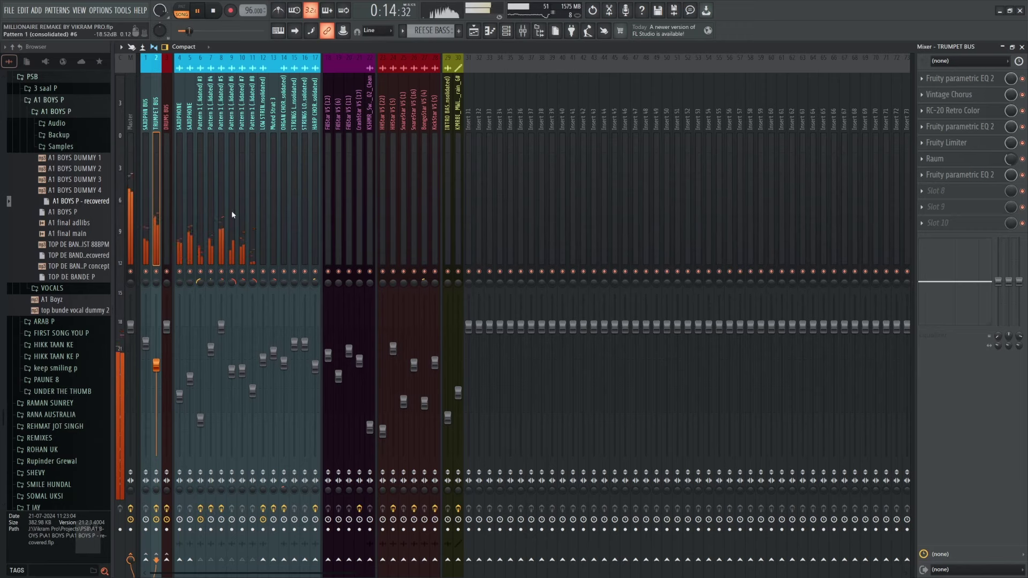
pyautogui.press('space')
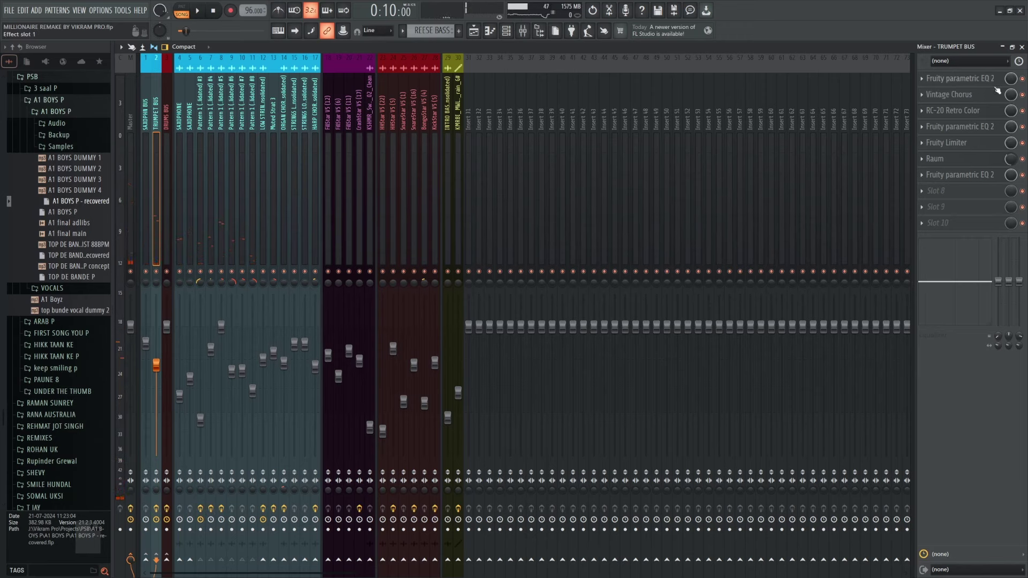
# Step: Examine the TRUMPET BUS settings in the first Fruity parametric EQ 2, Vintage Chorus and RC-20 Retro Color, closing each plugin
pyautogui.click(964, 79)
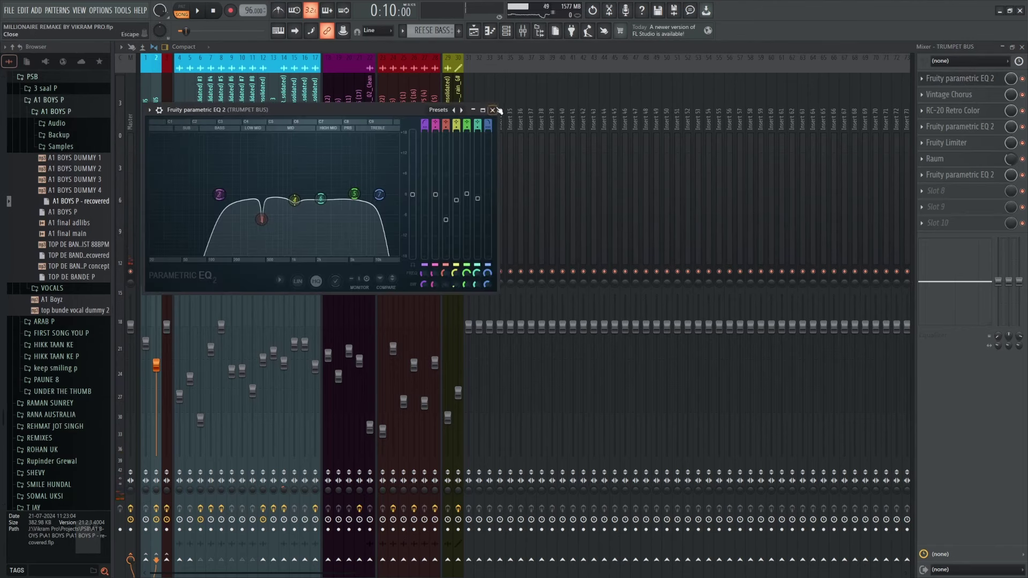
pyautogui.click(491, 110)
pyautogui.click(942, 95)
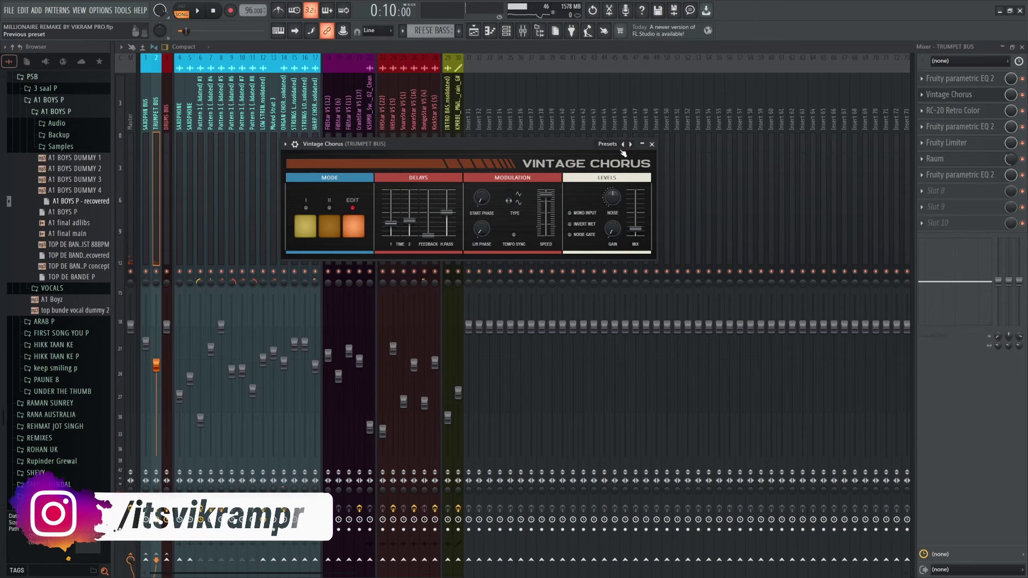
pyautogui.click(651, 144)
pyautogui.click(958, 110)
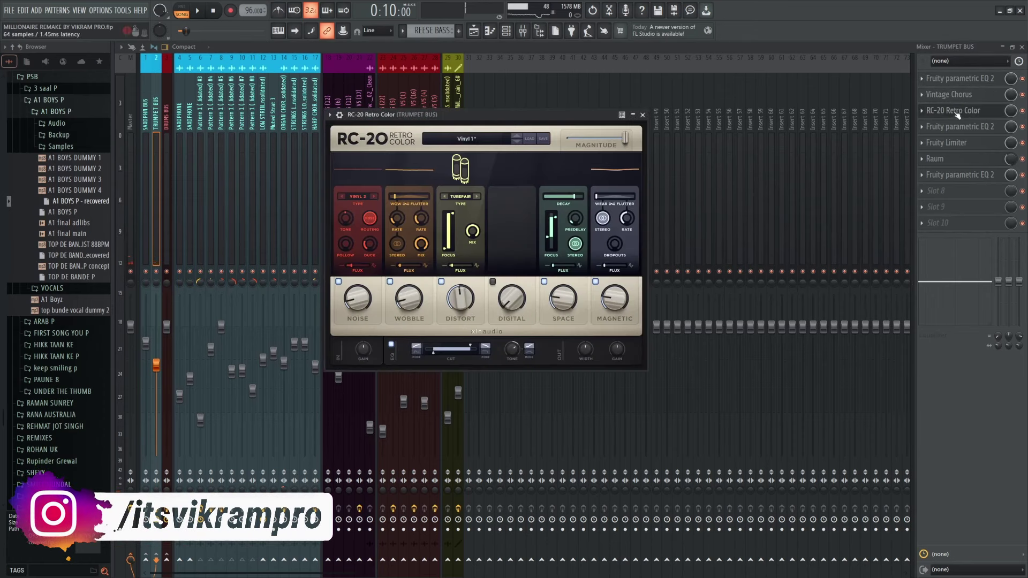
pyautogui.click(643, 115)
# Step: In the TRUMPET BUS's second Fruity parametric EQ 2, boost band 3 to about 17.7 dB, play the melody, and restore the band's cut
pyautogui.click(928, 134)
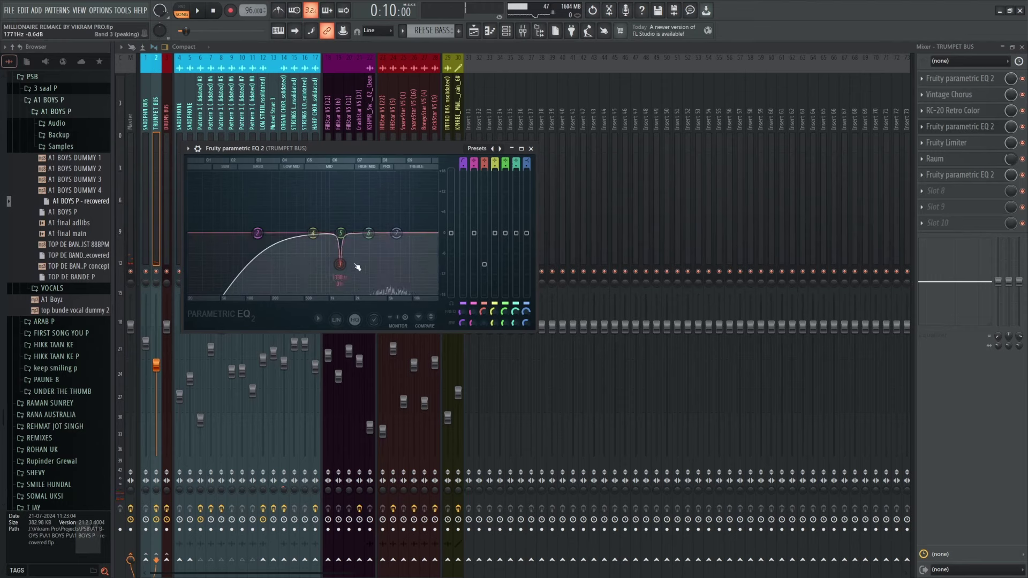
pyautogui.moveTo(484, 264); pyautogui.dragTo(484, 174)
pyautogui.press('space')
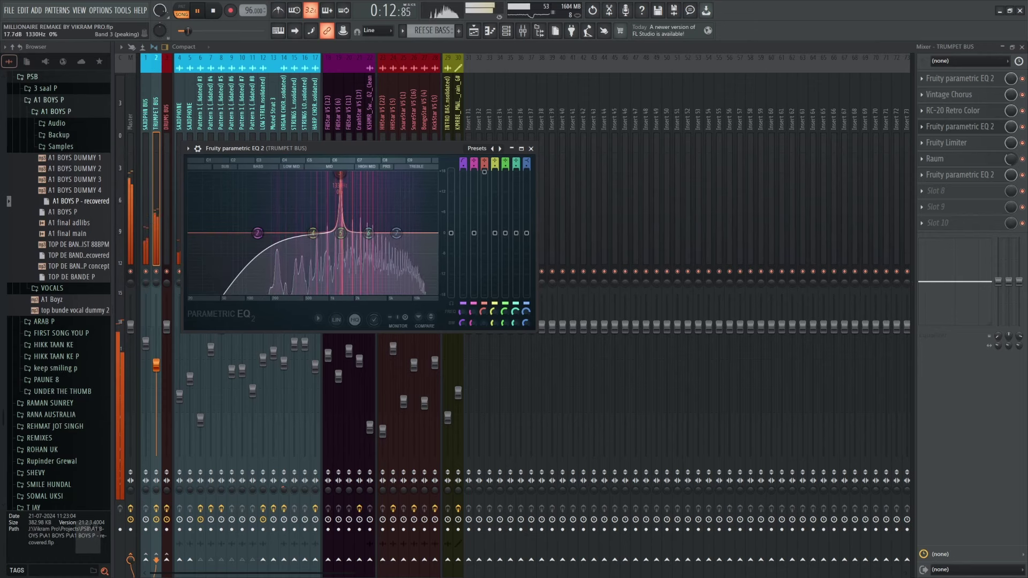
pyautogui.press('space')
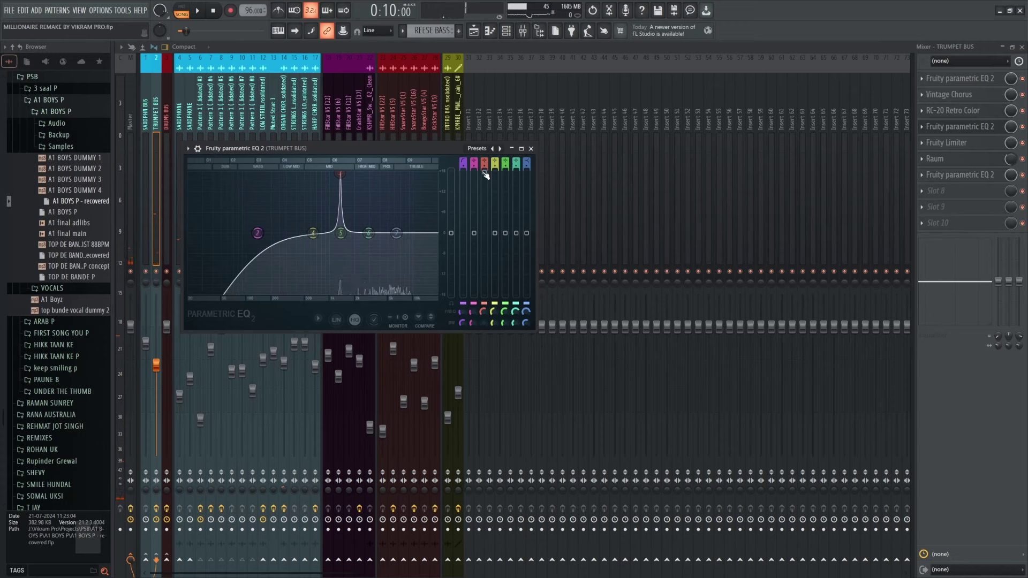
pyautogui.moveTo(485, 175); pyautogui.dragTo(485, 270)
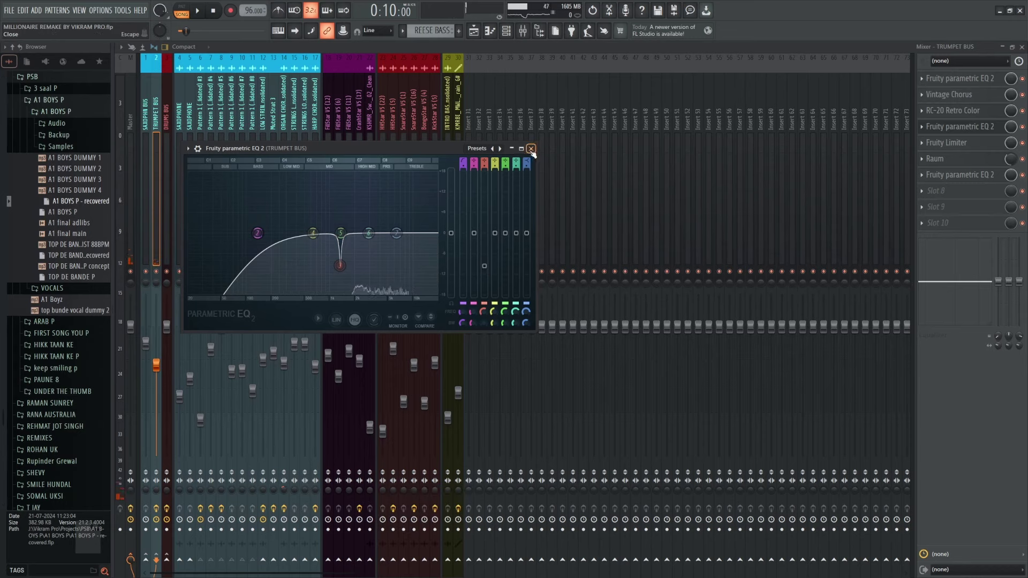
# Step: Examine the TRUMPET BUS's Fruity Limiter and last Fruity parametric EQ 2, close each plugin, and select the SAXOPHN BUS
pyautogui.click(531, 148)
pyautogui.click(949, 143)
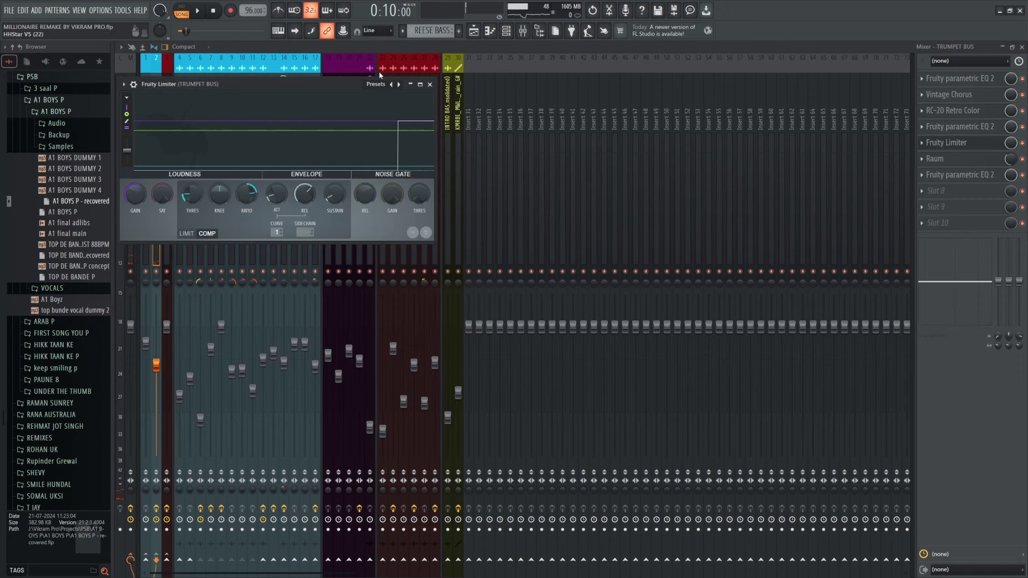
pyautogui.click(429, 82)
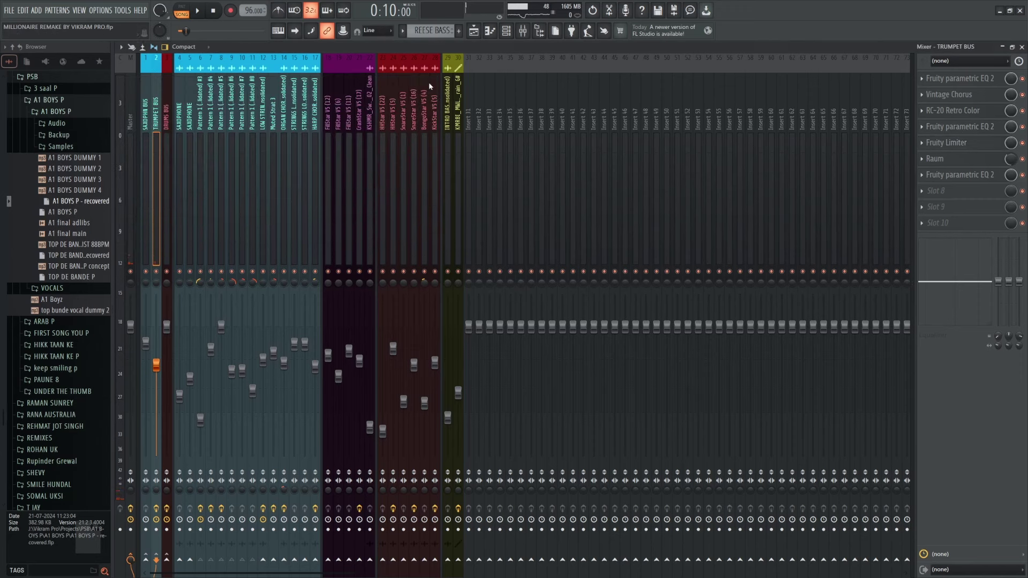
pyautogui.click(960, 175)
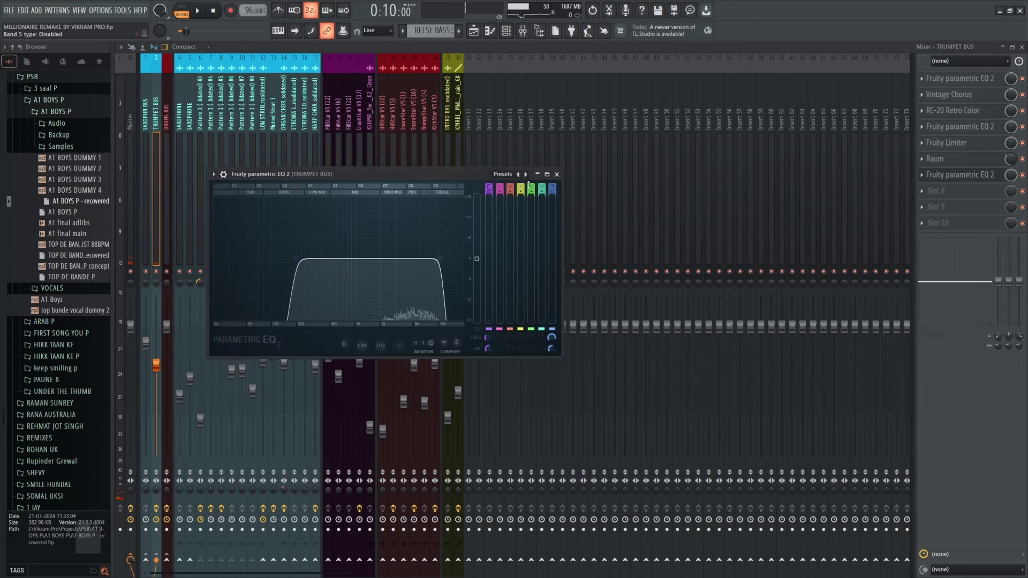
pyautogui.click(556, 175)
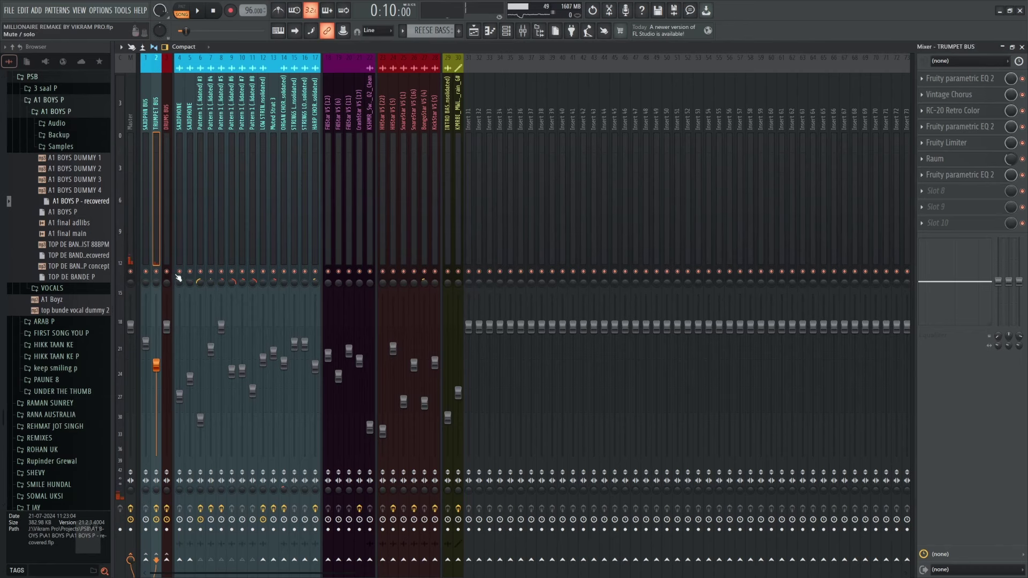
pyautogui.click(146, 253)
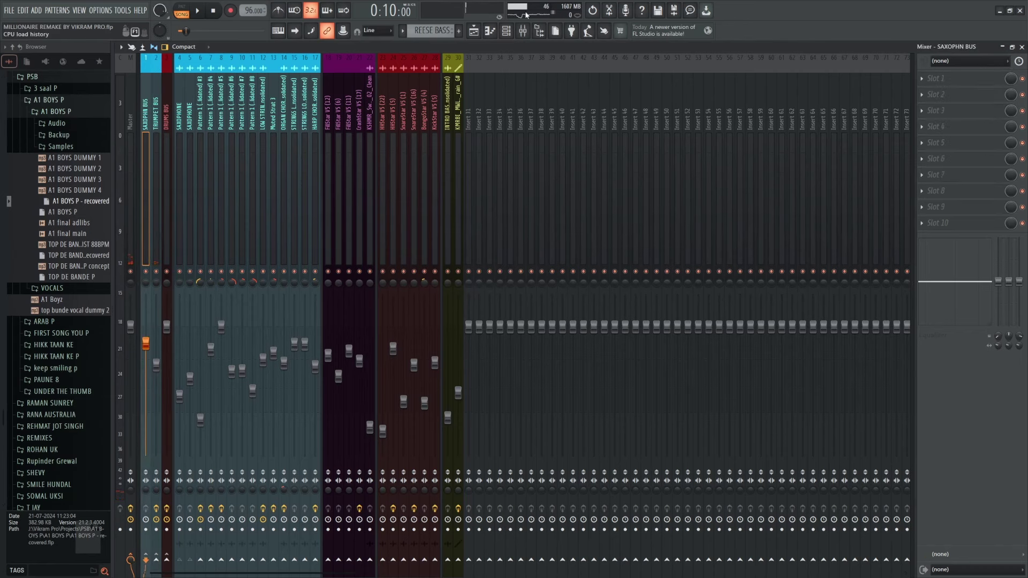
# Step: Unsolo the melody group in the playlist, solo the MUTED GUITAR (consolidated) track, and set the playback start to bar 9
pyautogui.click(473, 30)
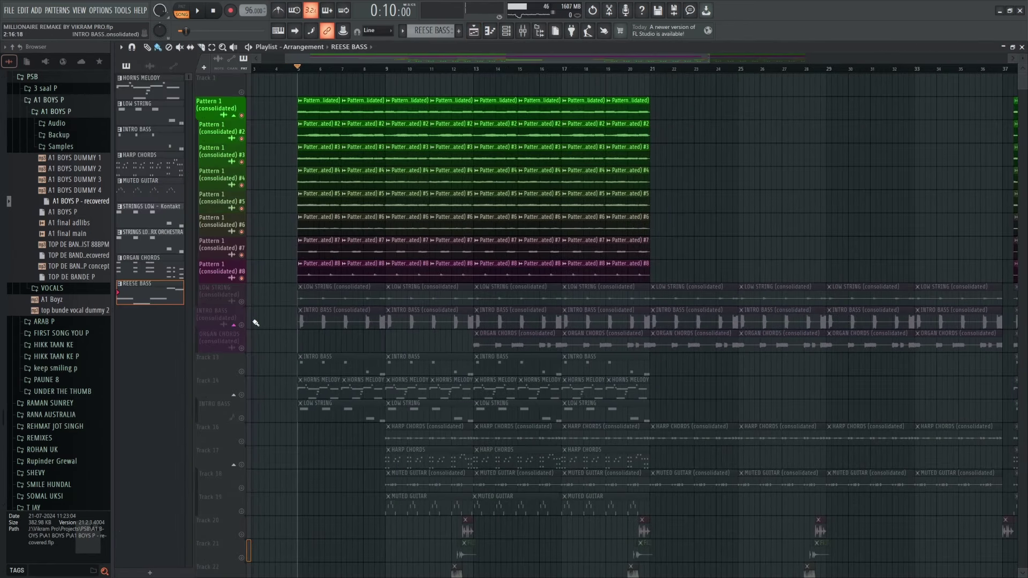
pyautogui.rightClick(241, 302)
pyautogui.rightClick(242, 302)
pyautogui.scroll(3, 476, 379)
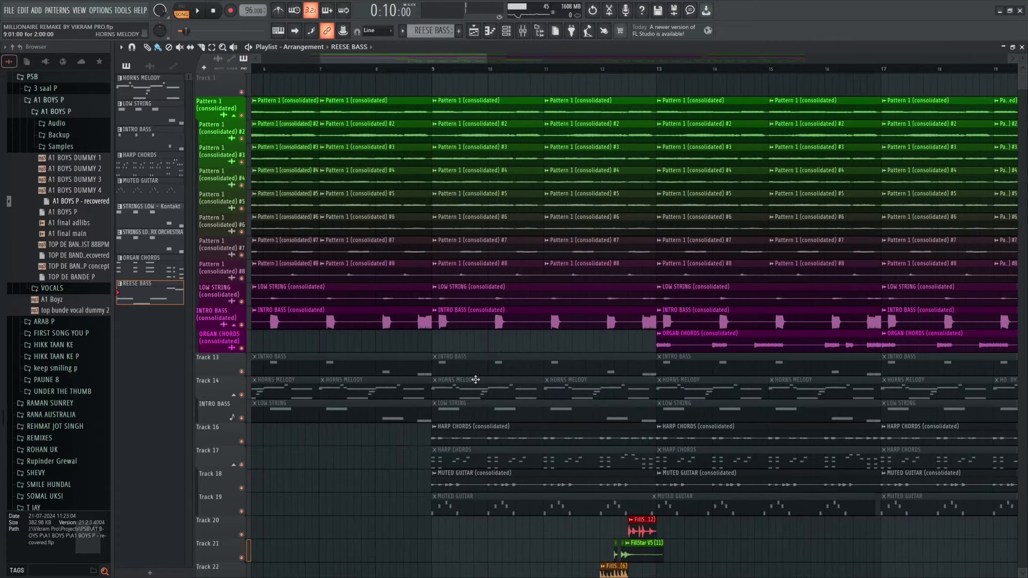
pyautogui.scroll(-2, 475, 379)
pyautogui.scroll(-3, 483, 429)
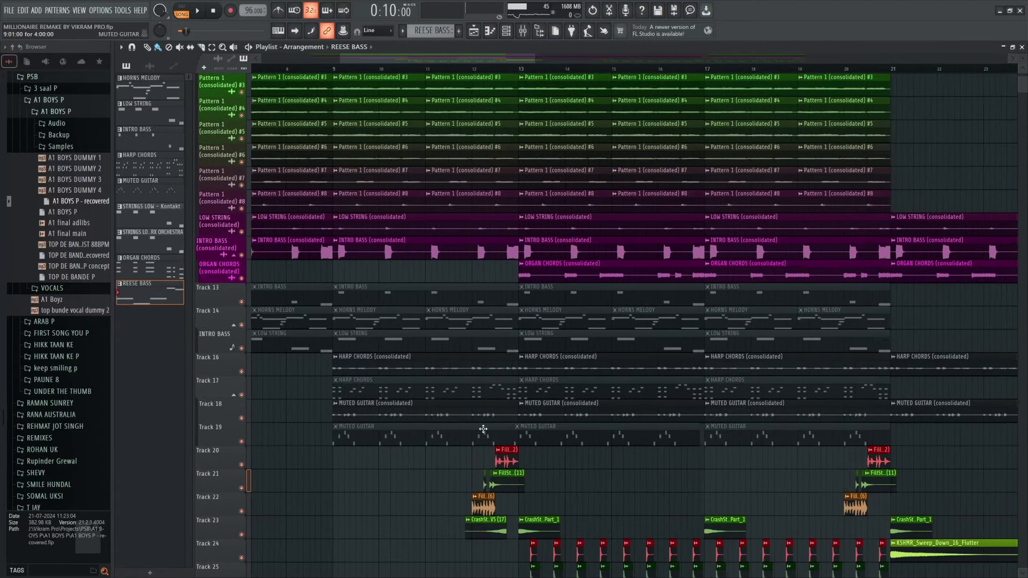
pyautogui.scroll(1, 482, 429)
pyautogui.rightClick(241, 418)
pyautogui.click(303, 68)
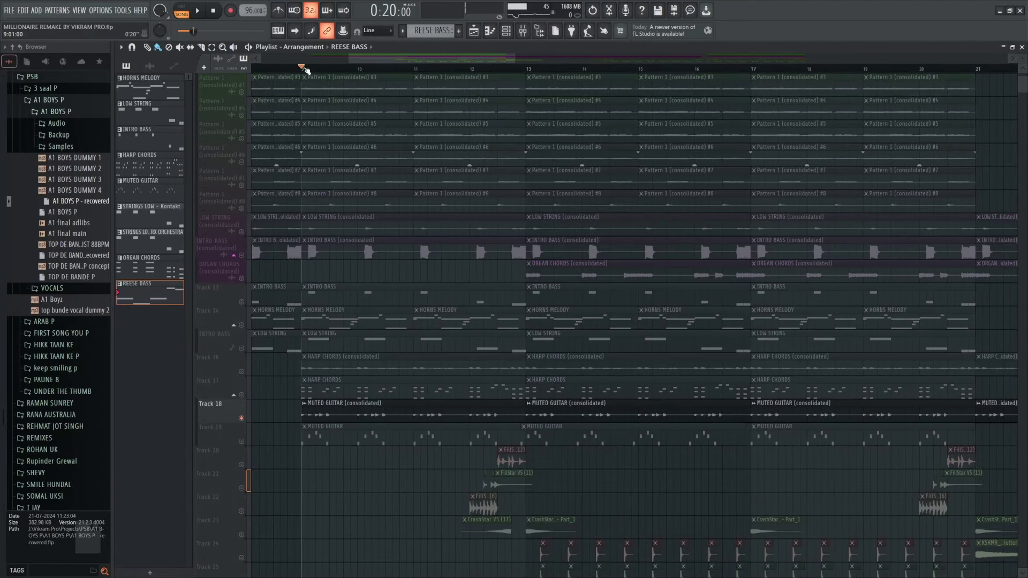
# Step: Select the Muted Strat 3 insert in the mixer and play the soloed muted guitar from bar 9
pyautogui.click(522, 30)
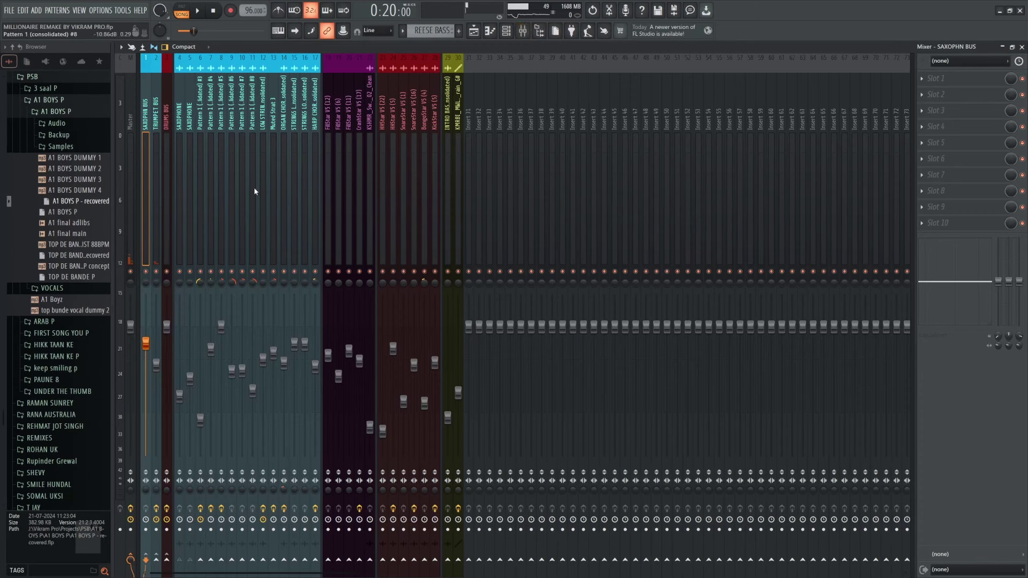
pyautogui.press('space')
pyautogui.press('space')
pyautogui.click(271, 219)
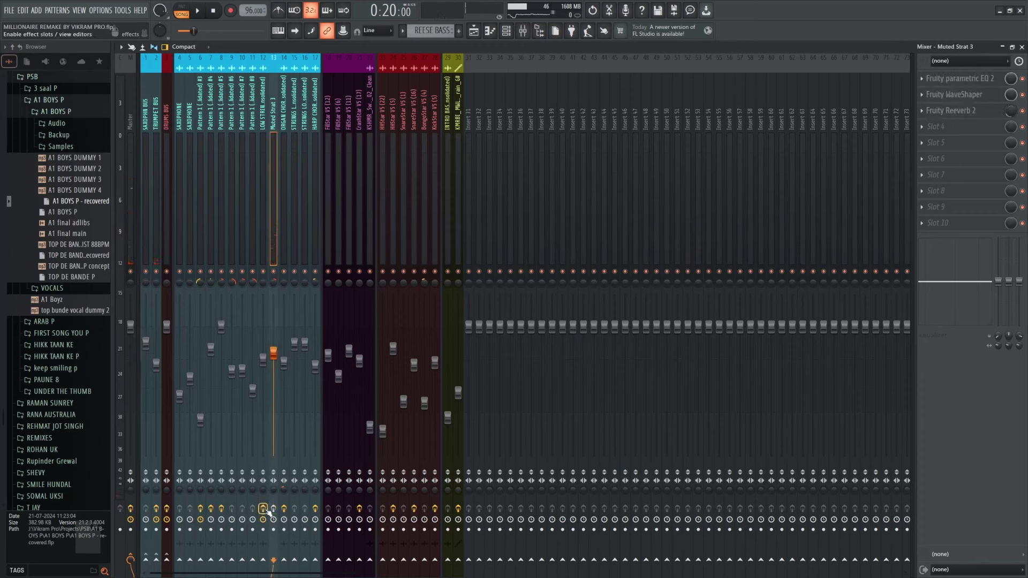
pyautogui.press('space')
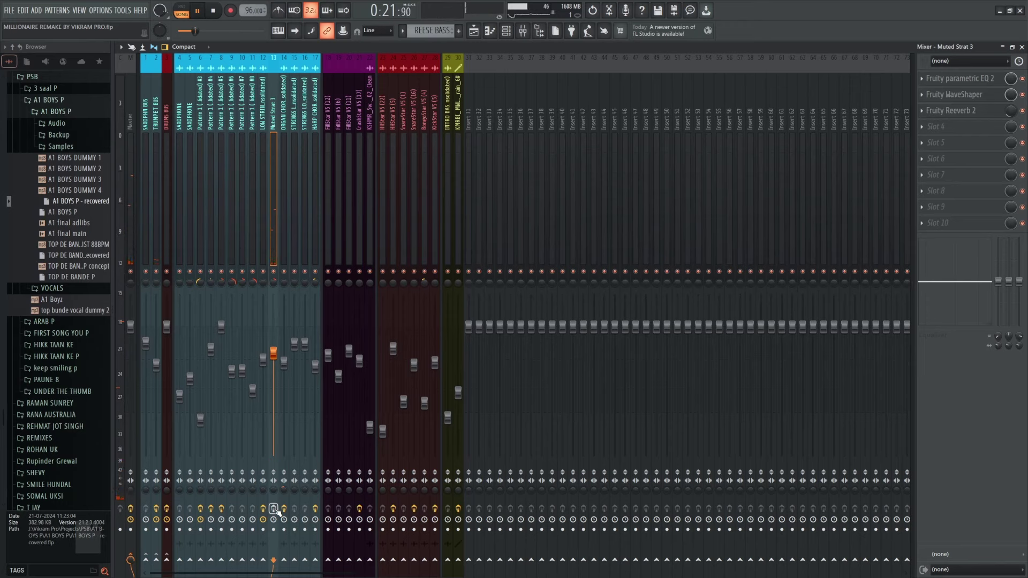
pyautogui.press('space')
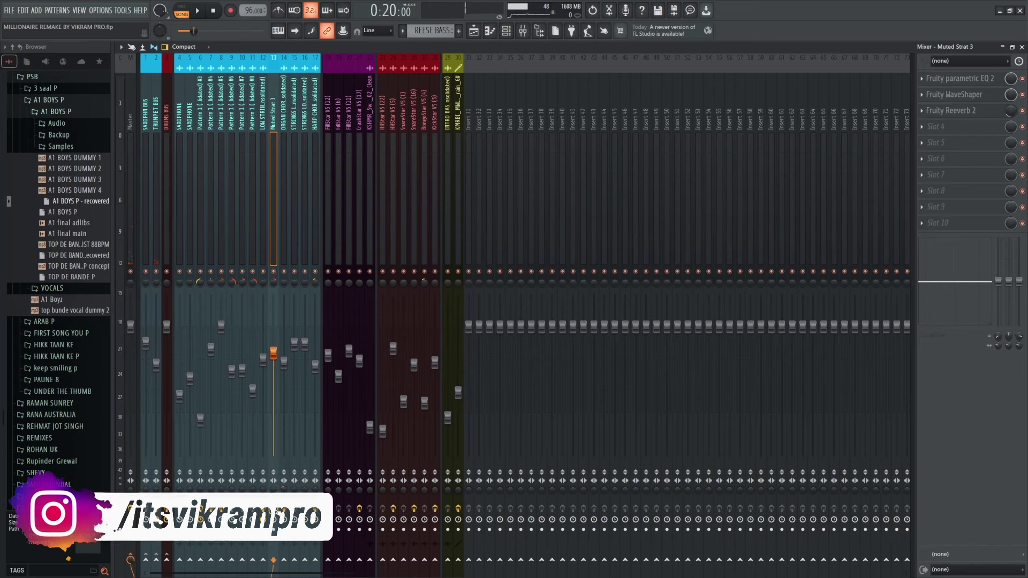
# Step: Examine Muted Strat 3's Fruity parametric EQ 2 and Fruity WaveShaper, close each plugin, and replay the muted guitar
pyautogui.click(945, 80)
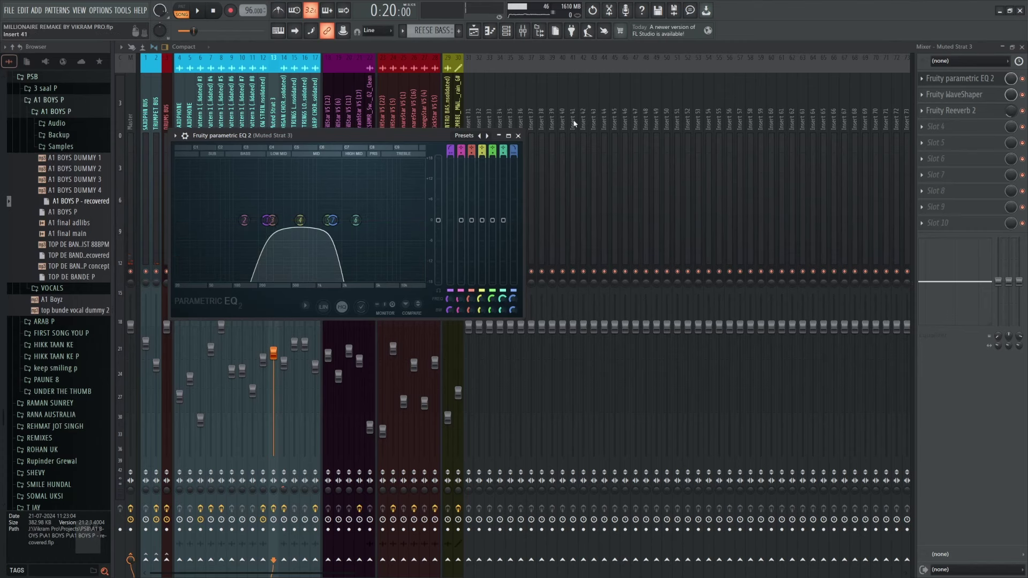
pyautogui.click(518, 136)
pyautogui.click(960, 96)
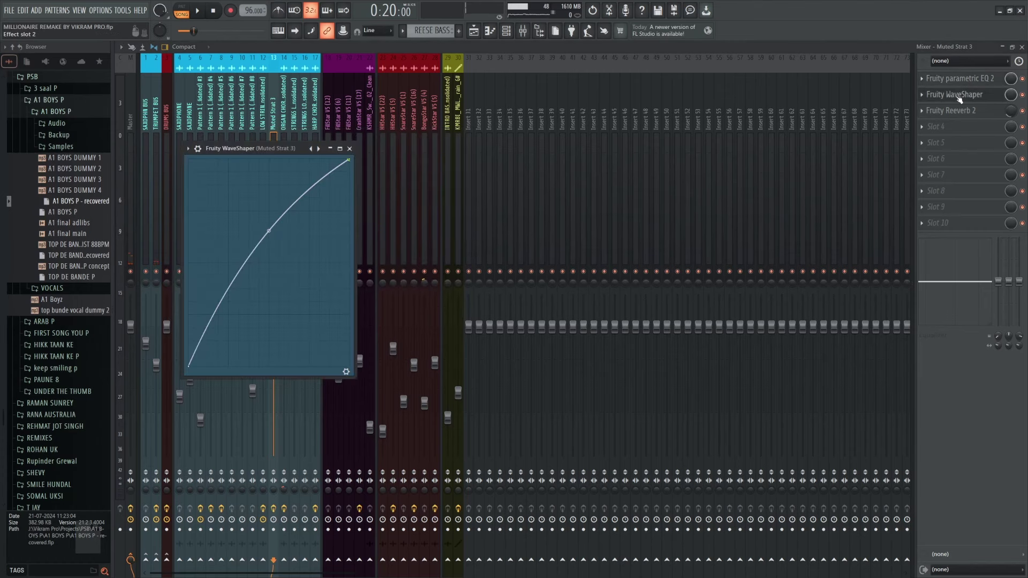
pyautogui.click(350, 149)
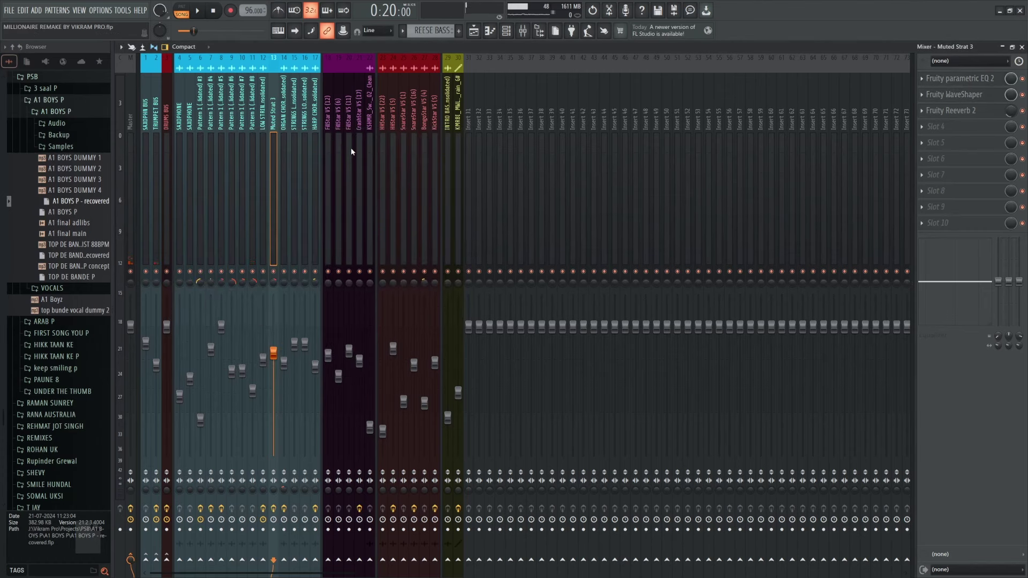
pyautogui.press('space')
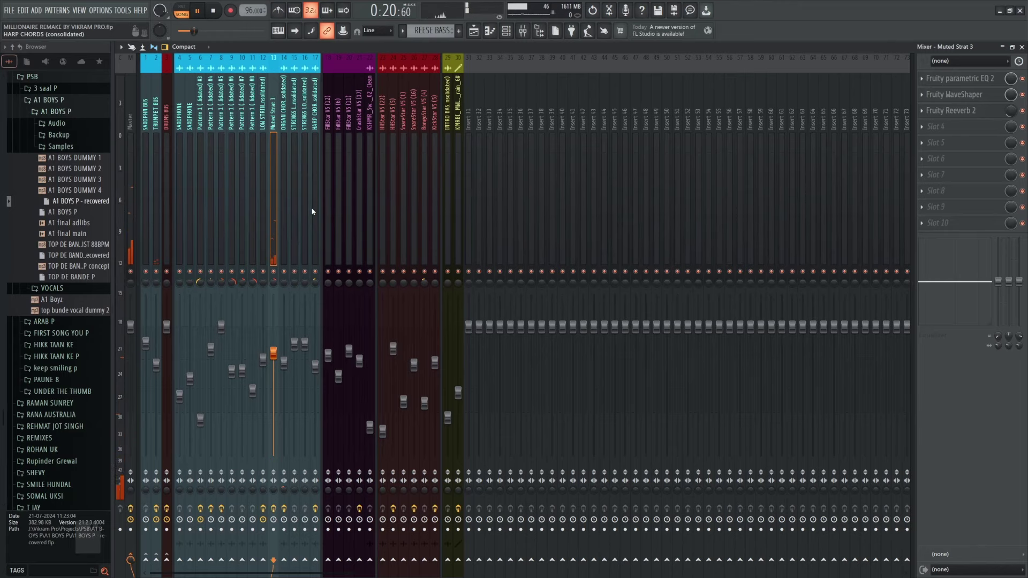
# Step: Unsolo the muted guitar in the playlist so all tracks are active, and play the full arrangement
pyautogui.click(475, 31)
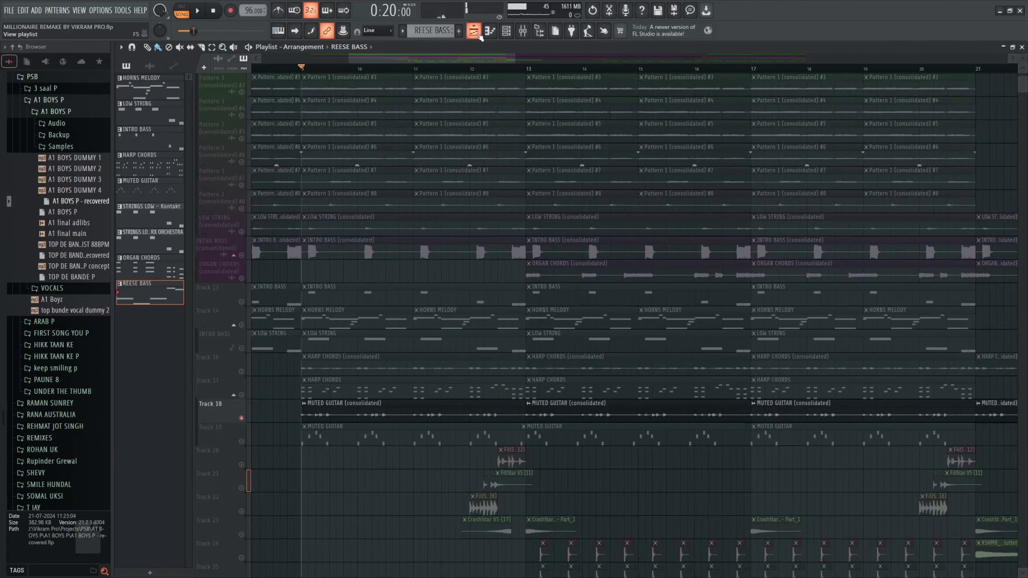
pyautogui.scroll(-8, 408, 471)
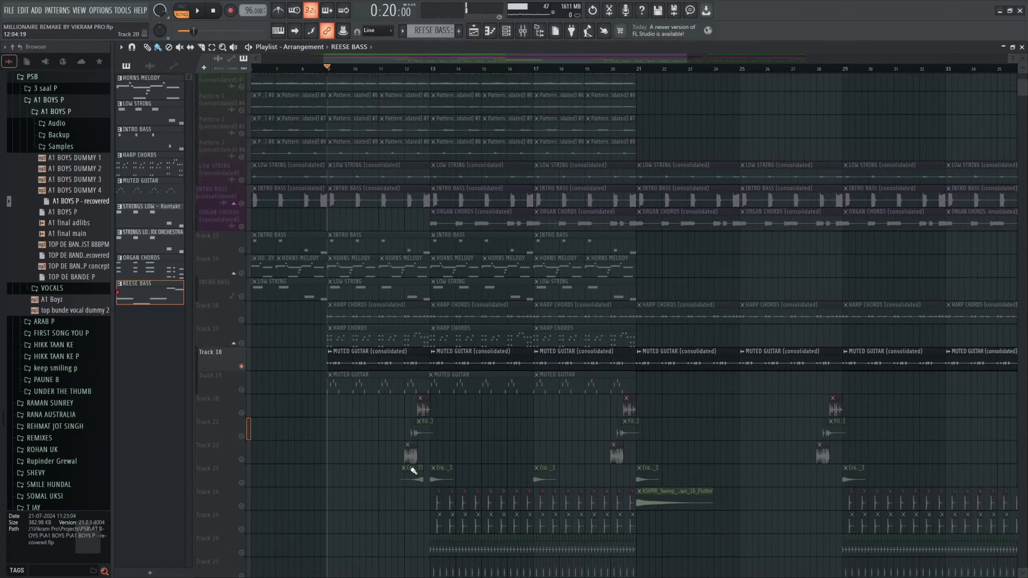
pyautogui.keyDown('ctrl'); pyautogui.scroll(-3, 348, 396); pyautogui.keyUp('ctrl')
pyautogui.scroll(9, 556, 435)
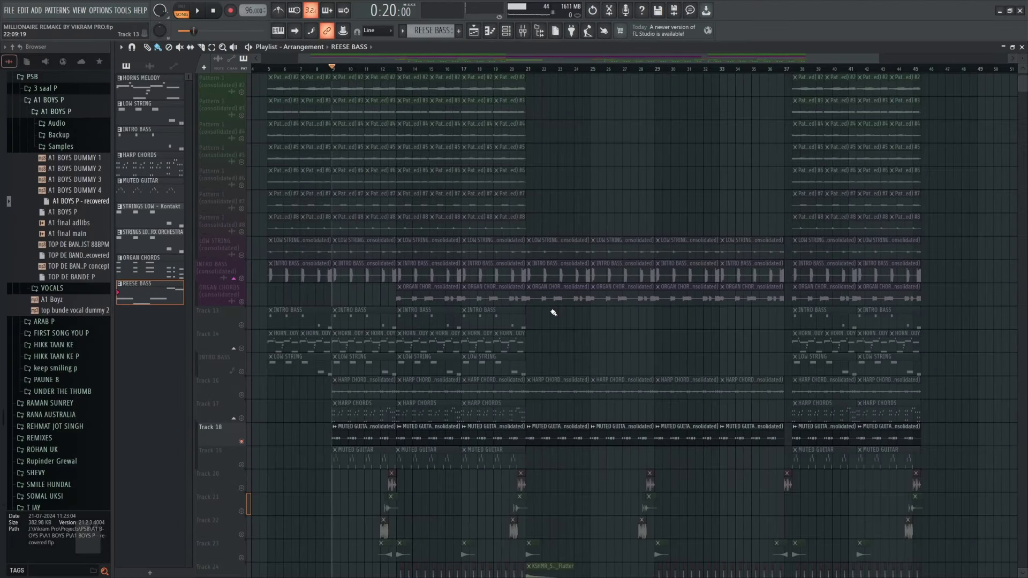
pyautogui.keyDown('ctrl'); pyautogui.click(242, 232); pyautogui.keyUp('ctrl')
pyautogui.keyDown('ctrl'); pyautogui.click(242, 231); pyautogui.keyUp('ctrl')
pyautogui.press('space')
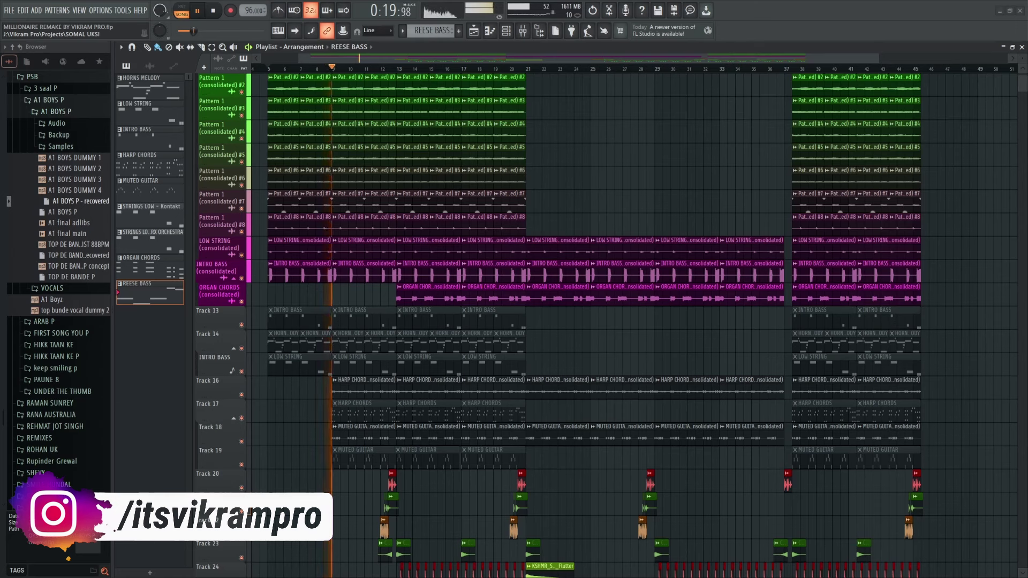
# Step: Raise the system volume to about 94 and trim it slightly while the full arrangement plays
pyautogui.press('XF86AudioLowerVolume')
pyautogui.press('XF86AudioRaiseVolume')
pyautogui.press('XF86AudioRaiseVolume')
pyautogui.press('XF86AudioRaiseVolume')
pyautogui.press('XF86AudioRaiseVolume')
pyautogui.press('XF86AudioRaiseVolume')
pyautogui.press('XF86AudioRaiseVolume')
pyautogui.press('XF86AudioRaiseVolume')
pyautogui.press('XF86AudioRaiseVolume')
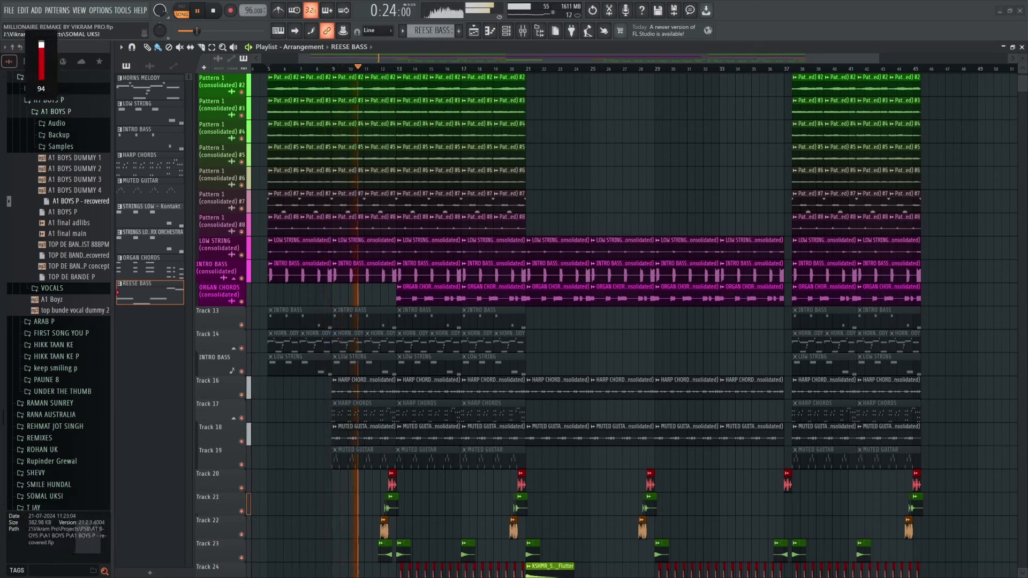
pyautogui.press('XF86AudioLowerVolume')
pyautogui.press('XF86AudioLowerVolume')
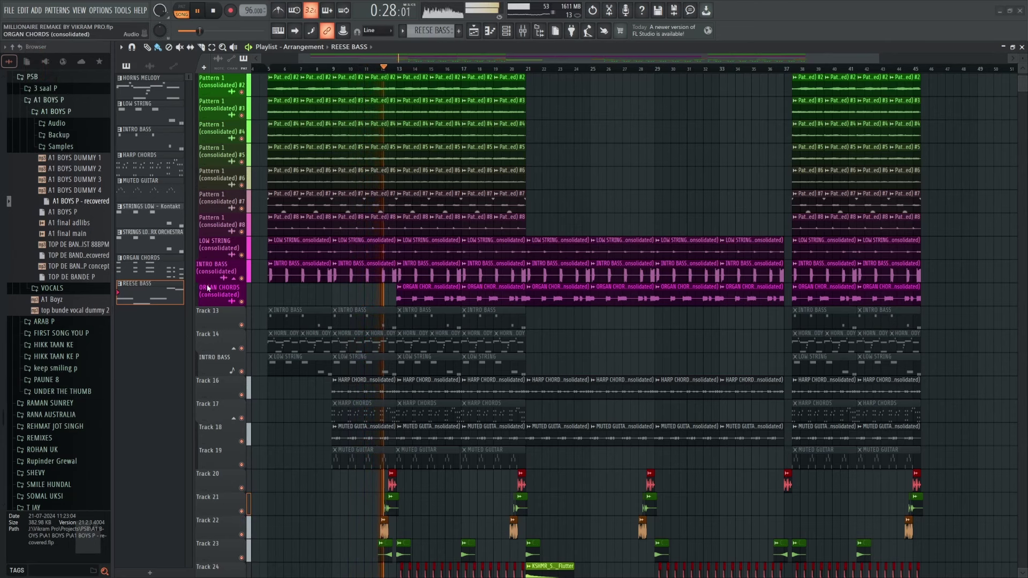
# Step: Turn on playlist auto-scrolling, follow the full arrangement's playback through to its end, and stop it
pyautogui.click(295, 30)
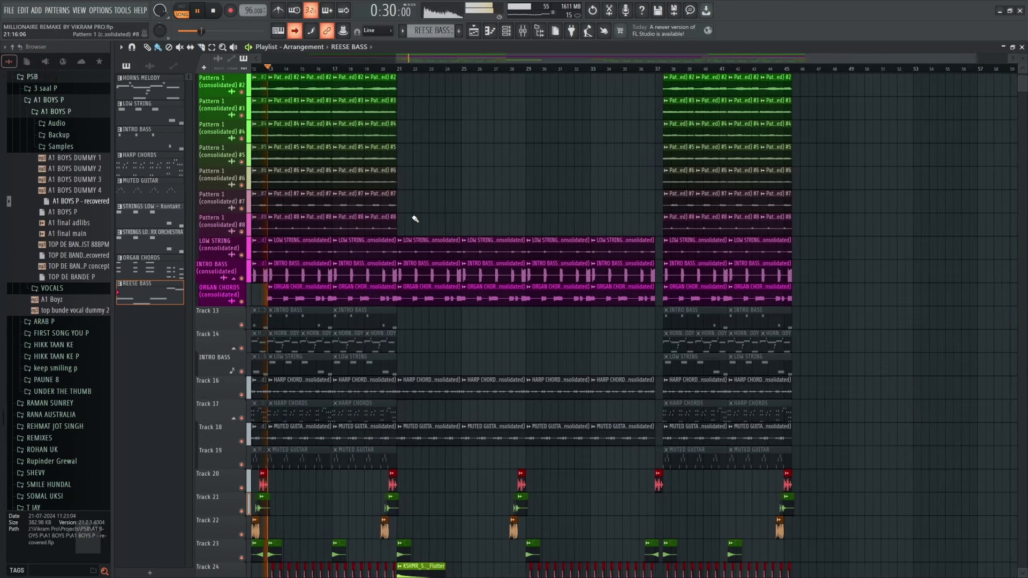
pyautogui.scroll(-5, 382, 318)
pyautogui.scroll(-7, 382, 318)
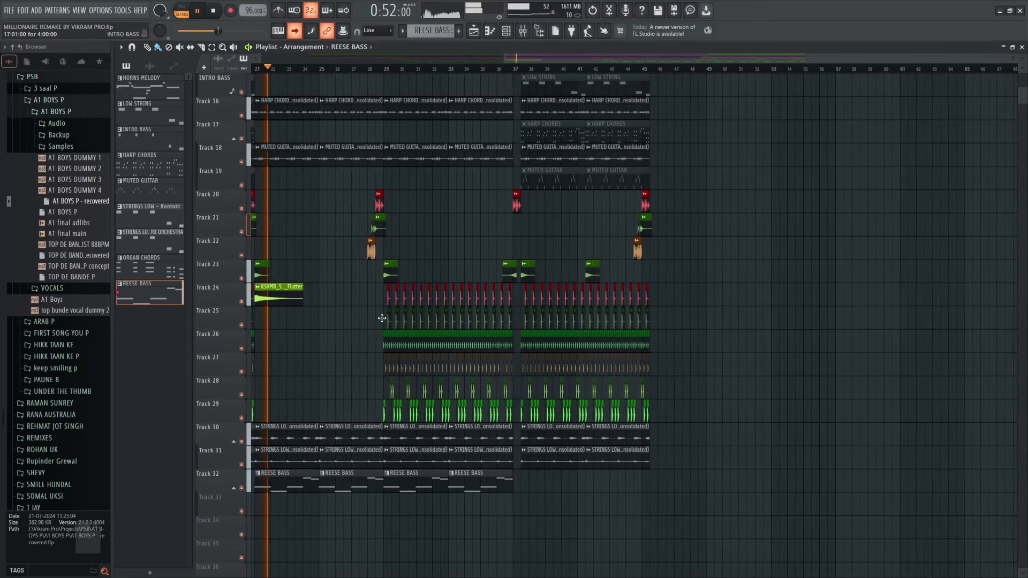
pyautogui.scroll(4, 332, 193)
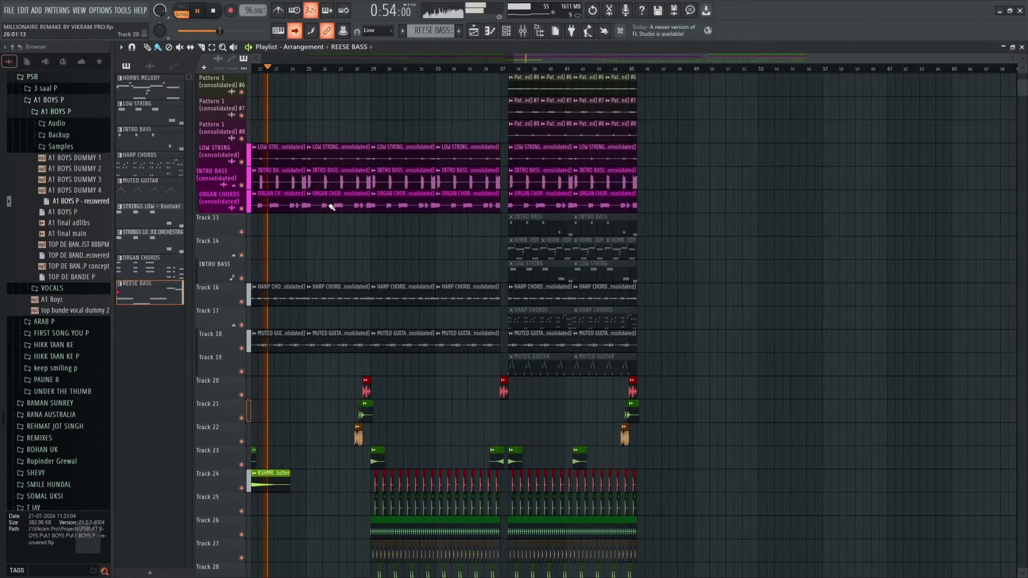
pyautogui.scroll(2, 332, 206)
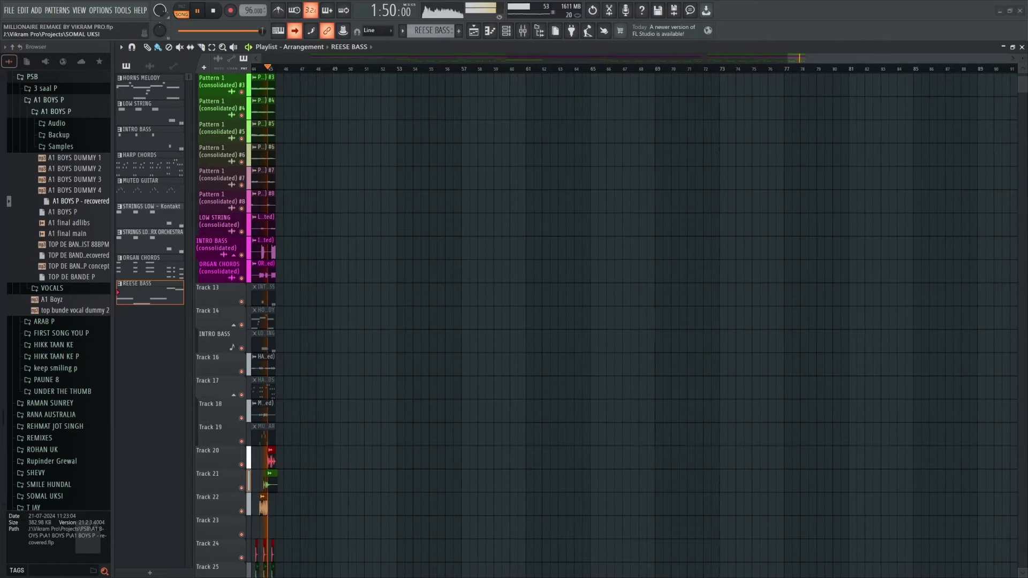
pyautogui.press('space')
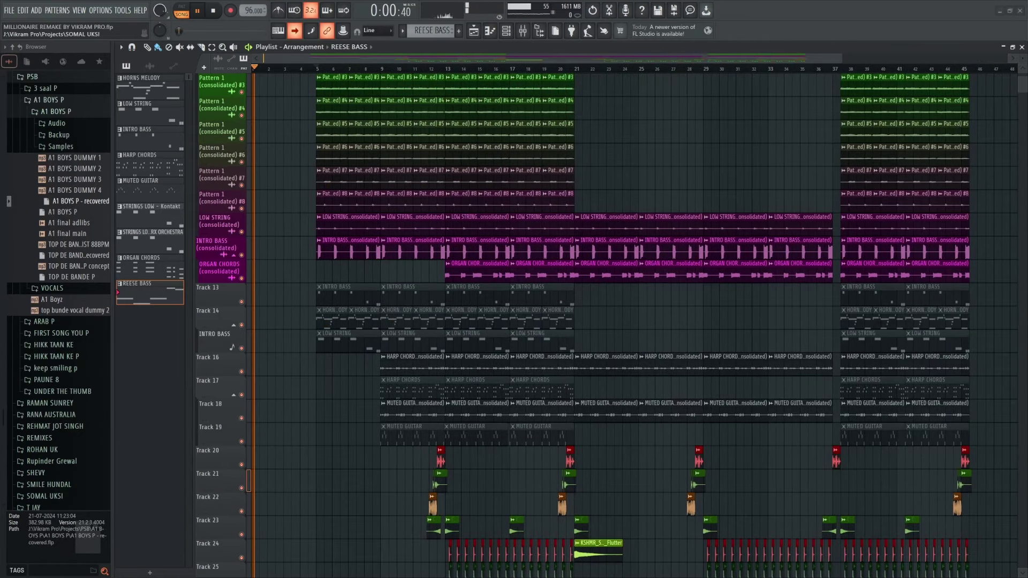